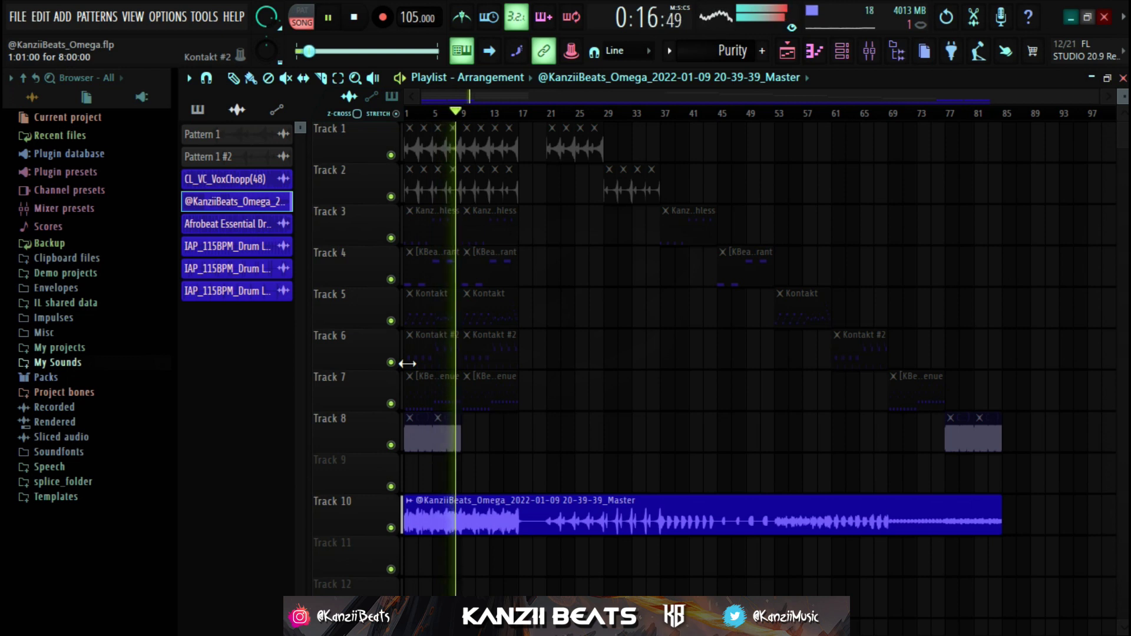
Play back the opening section of the arrangement and inspect the sampler settings of the Pattern 1 audio clip on Track 1.
key(space)
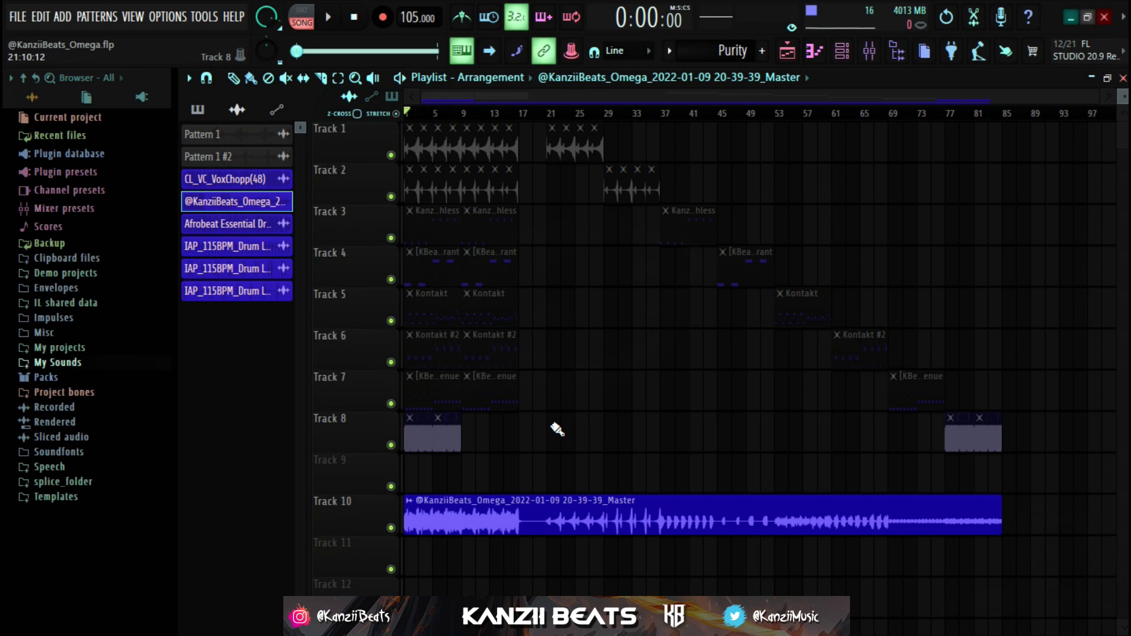
scroll(478, 216, up, 3)
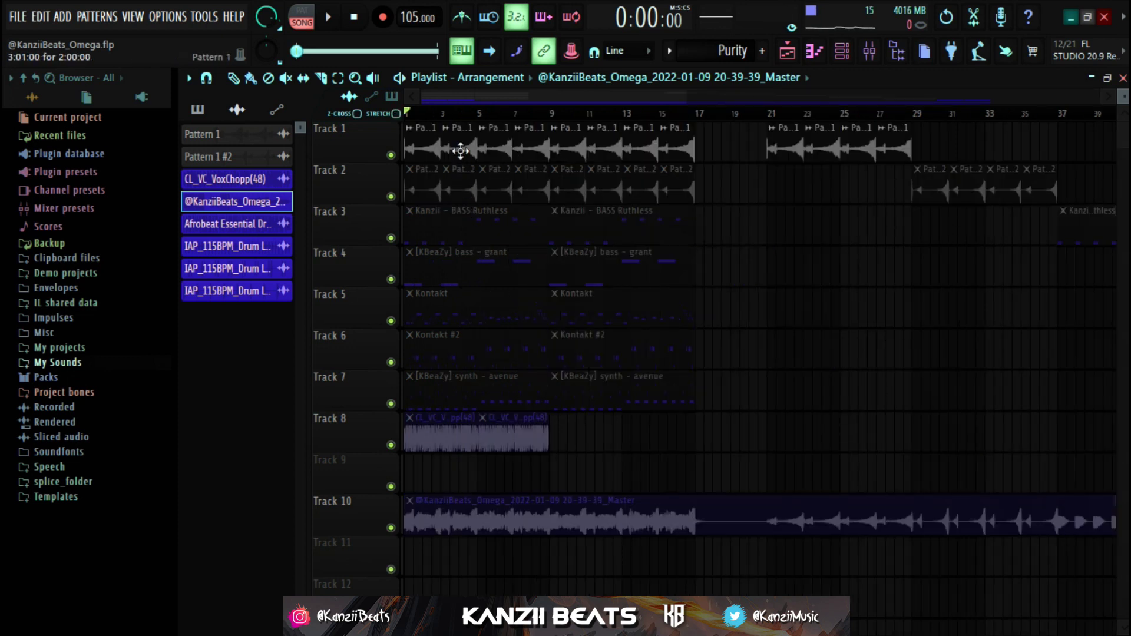
key(space)
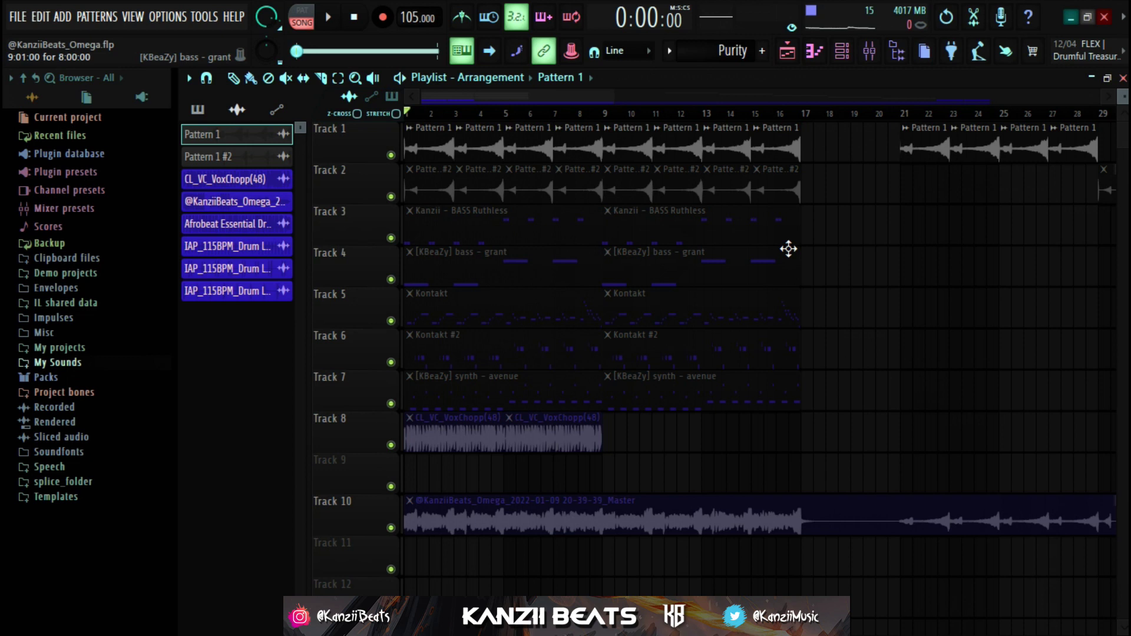
double_click(511, 146)
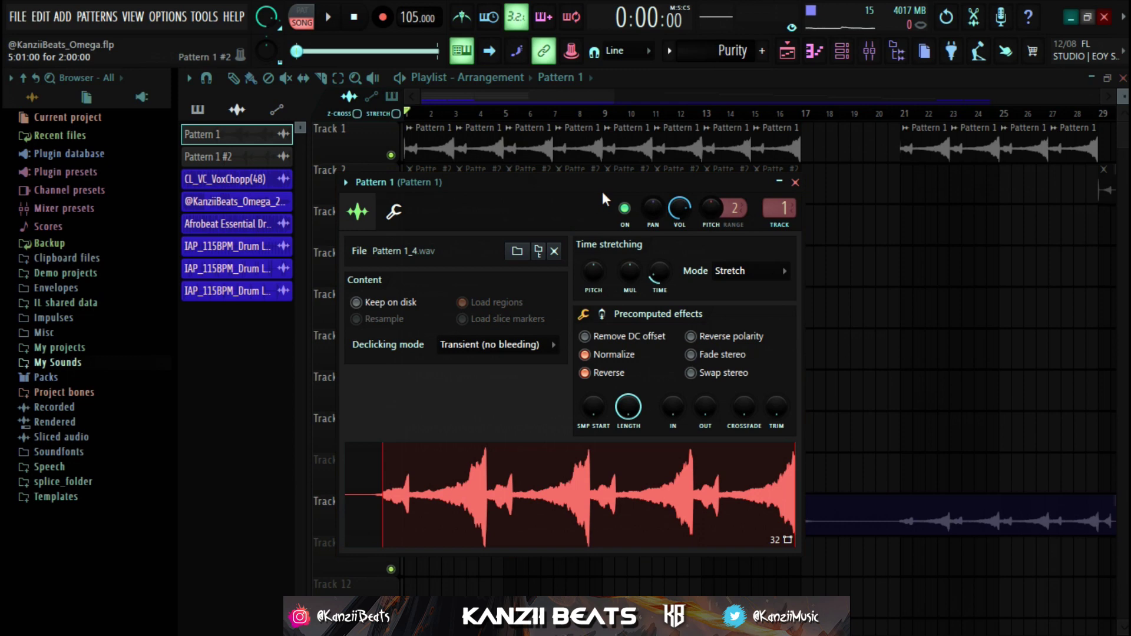
click(795, 182)
Check the Purity instrument from the channel rack and open its notes in the piano roll.
key(F6)
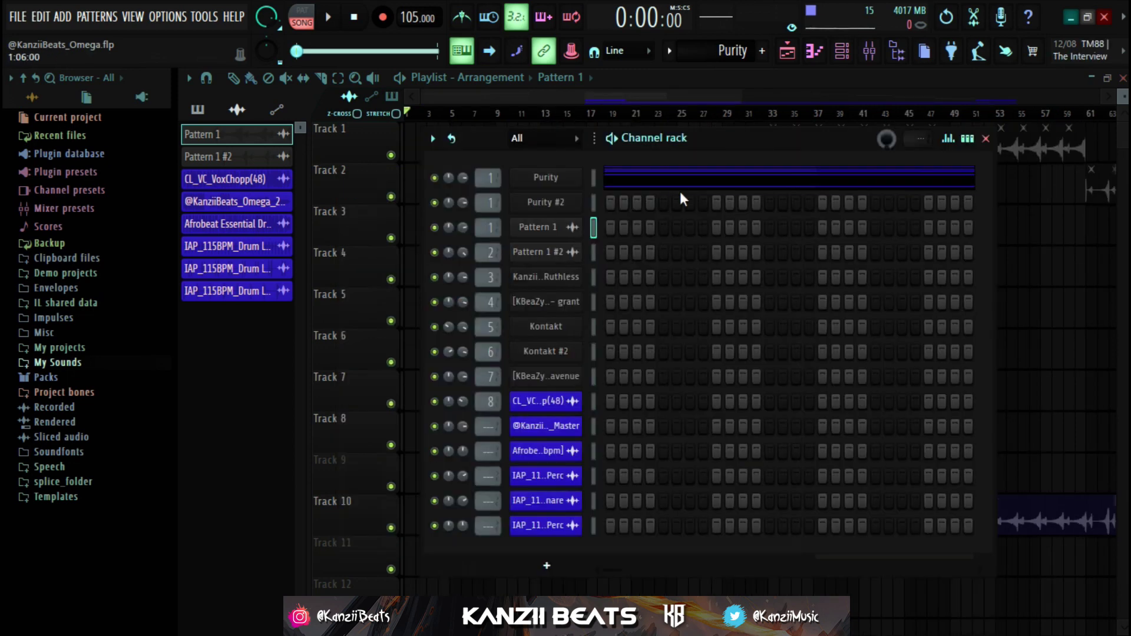
click(539, 178)
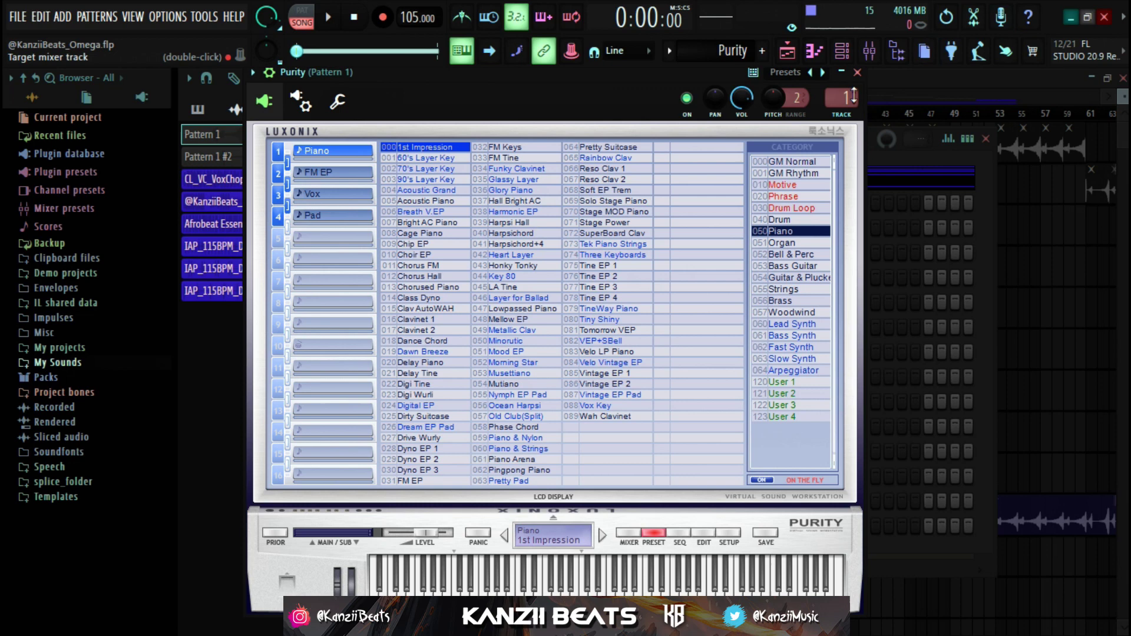
click(857, 72)
click(818, 178)
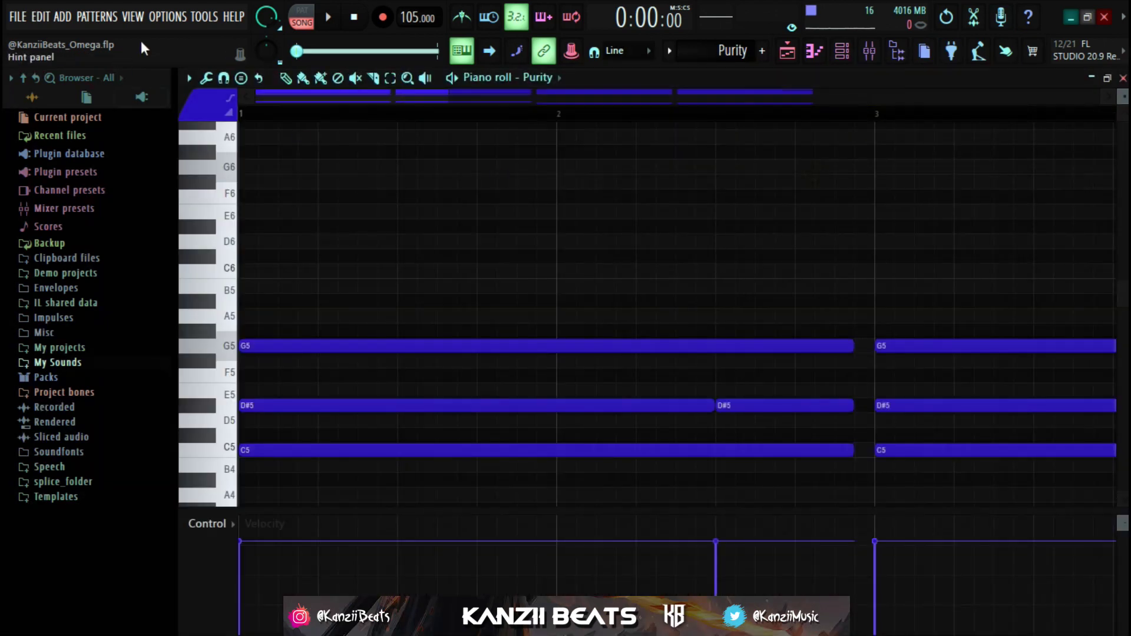
Switch playback to pattern mode and listen to the Purity chord pattern in the piano roll.
click(302, 13)
scroll(373, 222, down, 4)
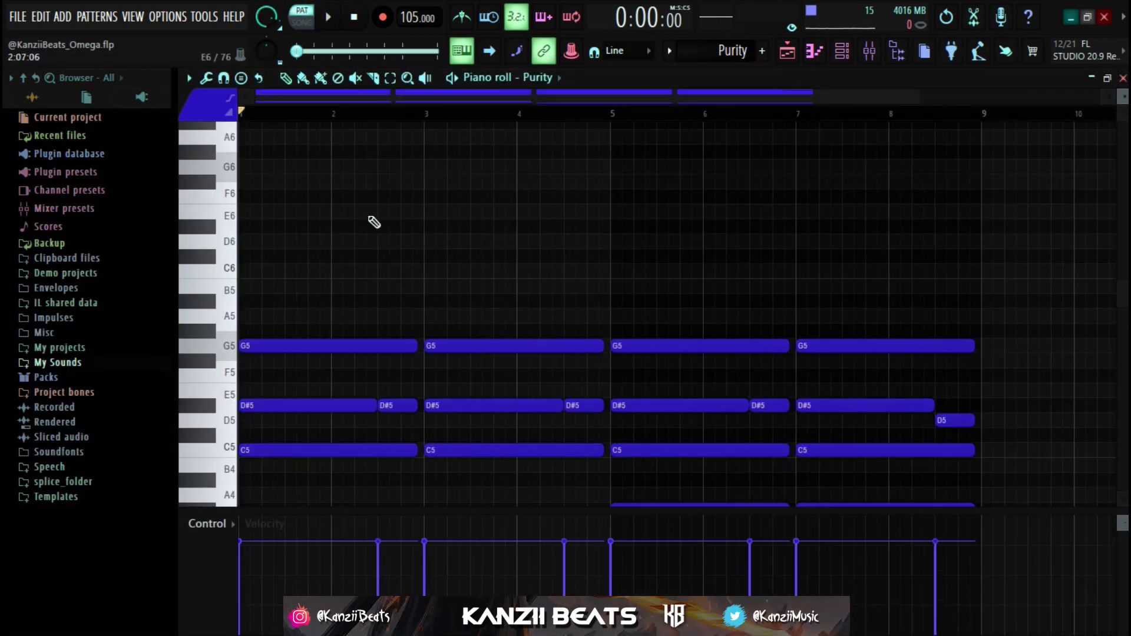
key(space)
scroll(373, 270, down, 3)
scroll(376, 271, down, 1)
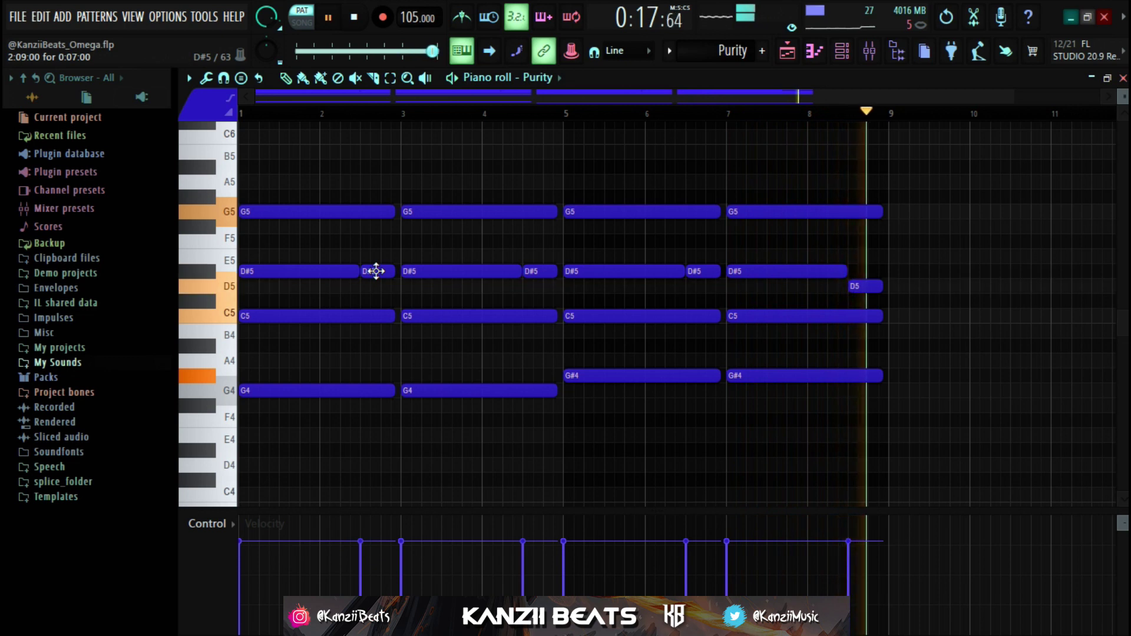
key(space)
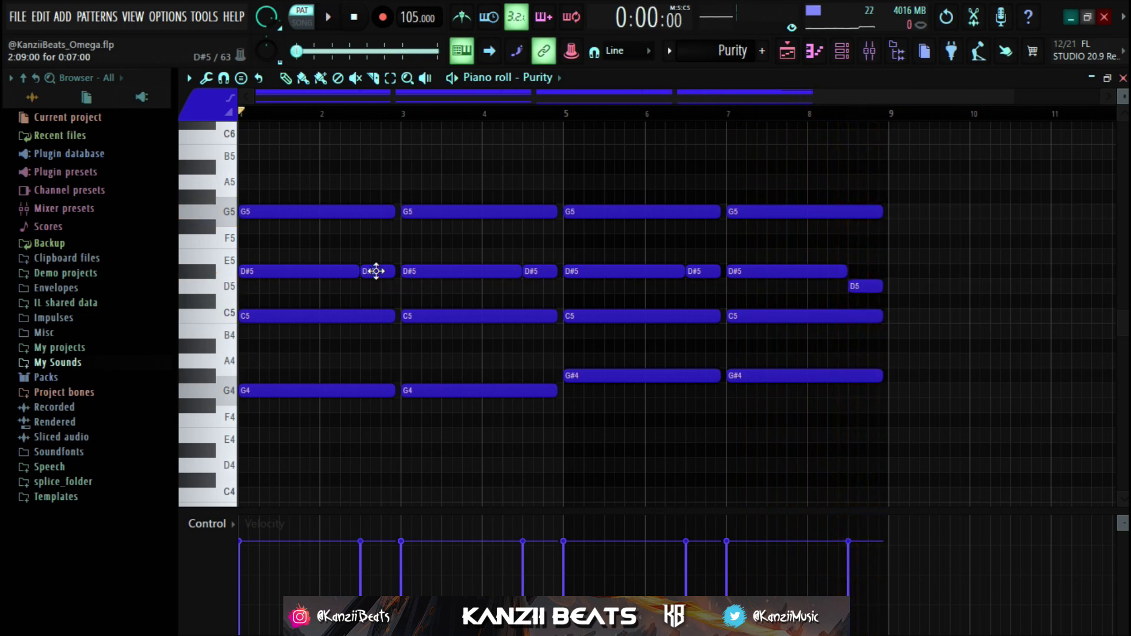
Examine the Purity chords, highlighting the first chord's notes and the two chords in bars 5 to 8.
click(303, 210)
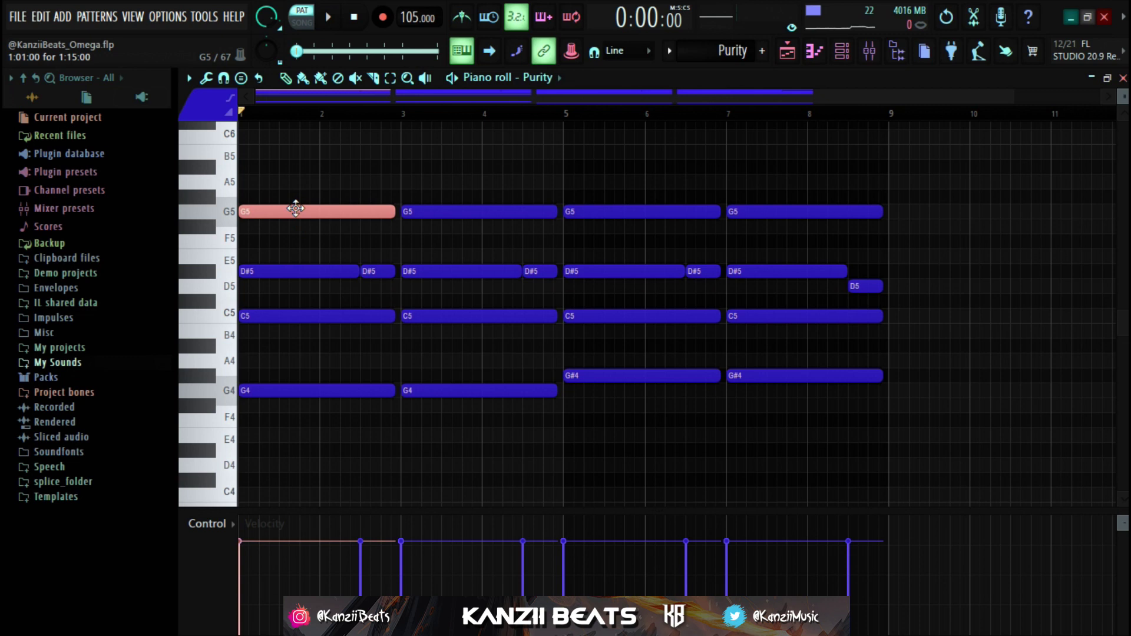
key(shift+Down)
key(shift+Up)
key(ctrl+d)
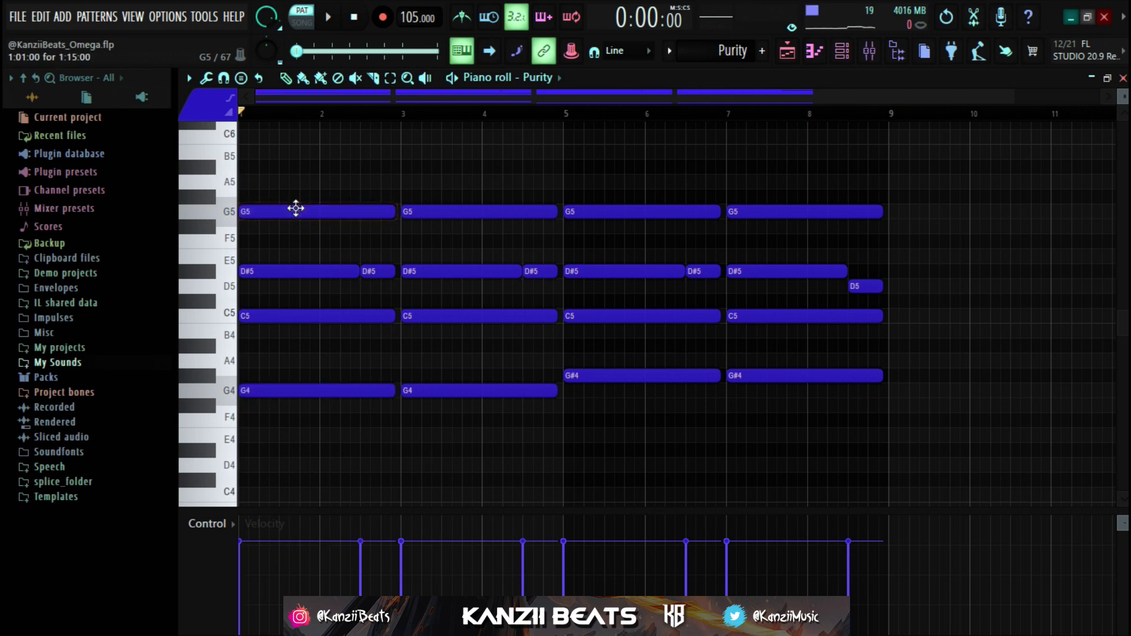
drag(295, 177, 387, 482)
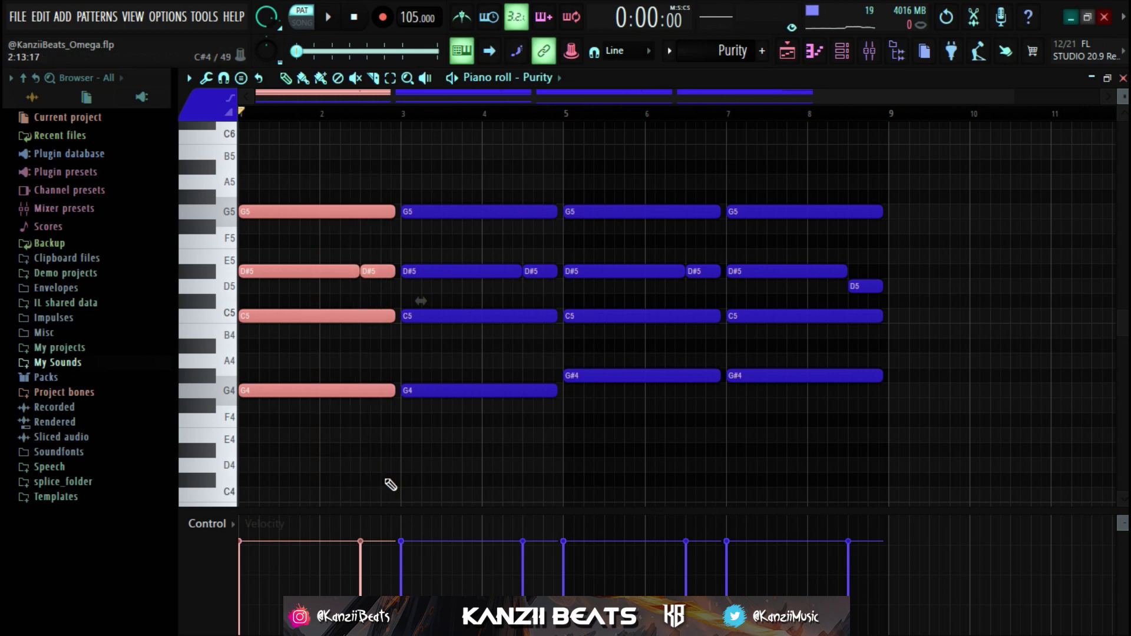
key(ctrl+b)
key(ctrl+d)
drag(565, 192, 884, 488)
scroll(671, 434, up, 2)
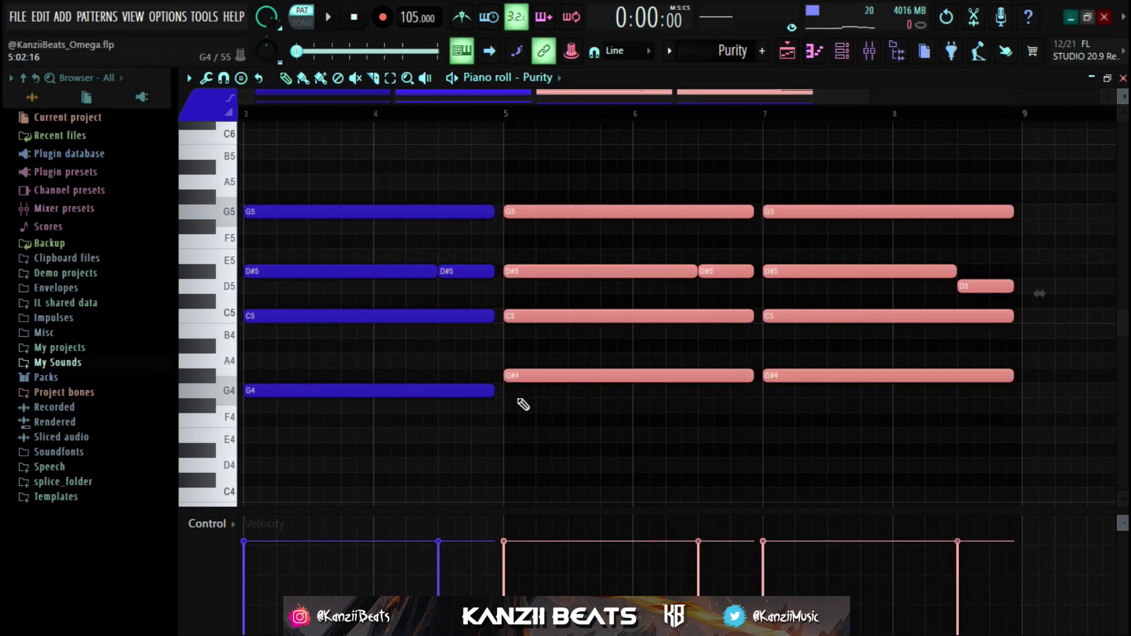
key(ctrl+d)
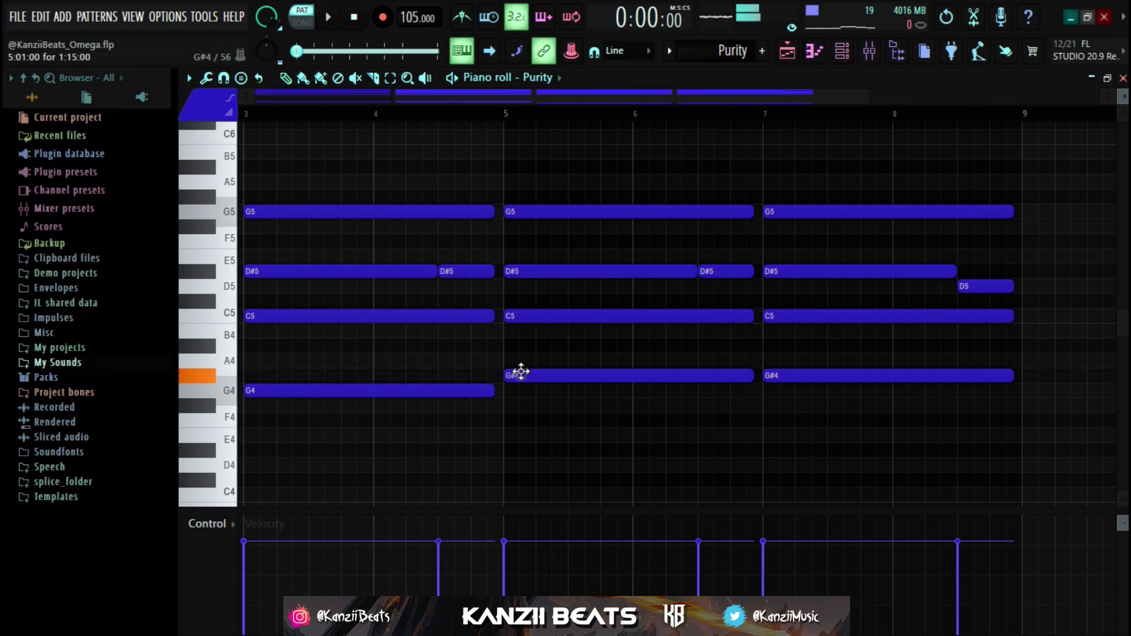
scroll(617, 395, down, 2)
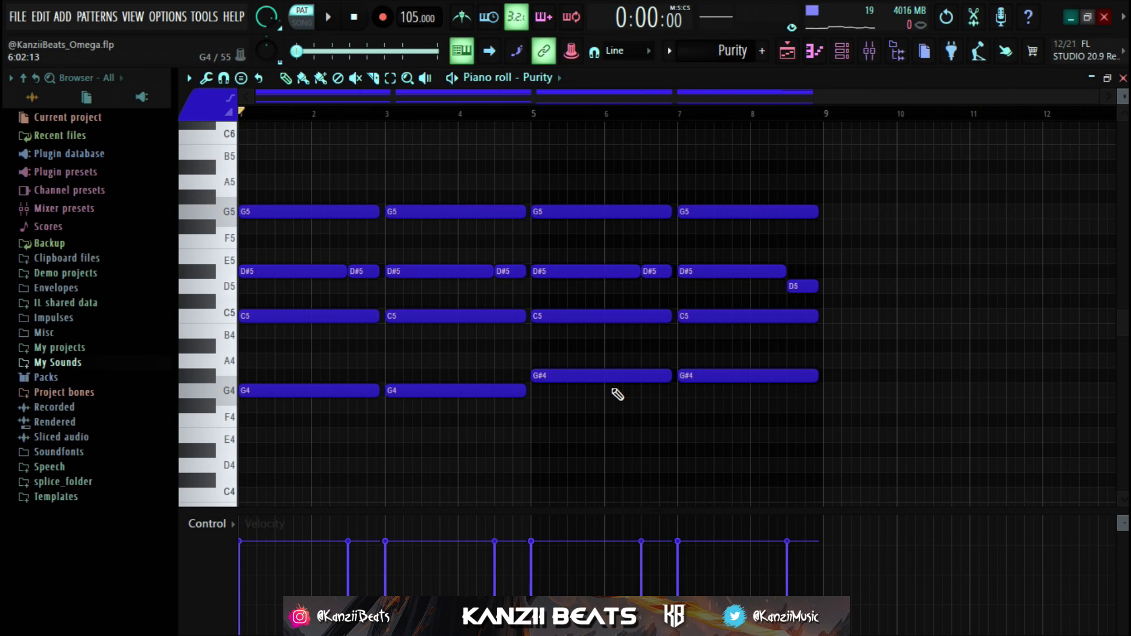
scroll(242, 286, up, 1)
Place the Purity pattern on Track 1 at bar 1 of the playlist.
key(F5)
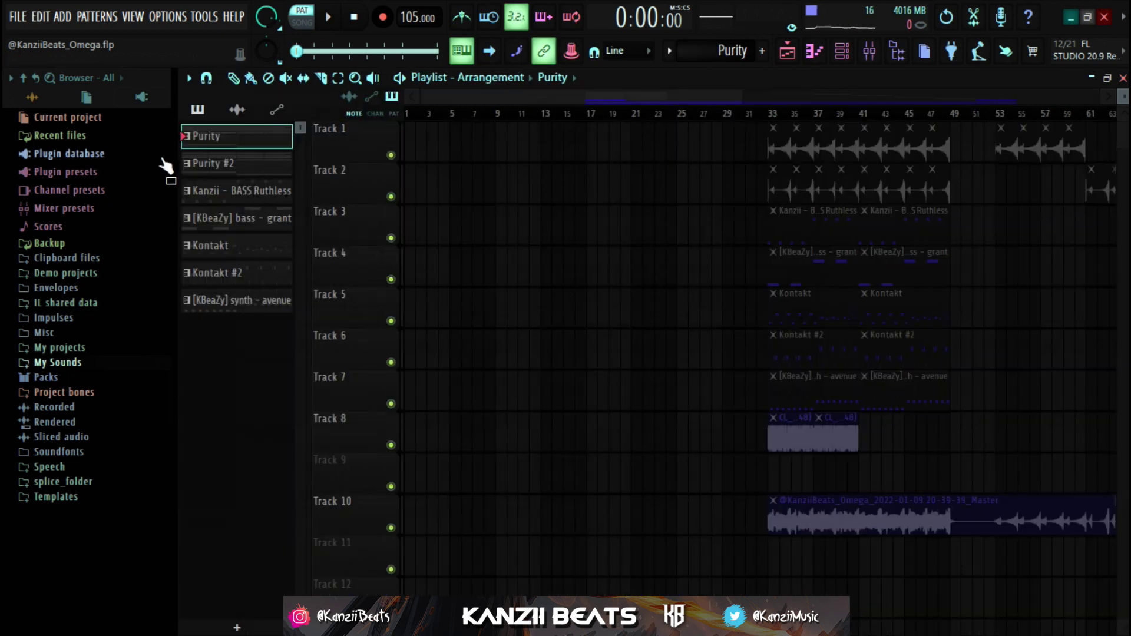
drag(202, 136, 454, 139)
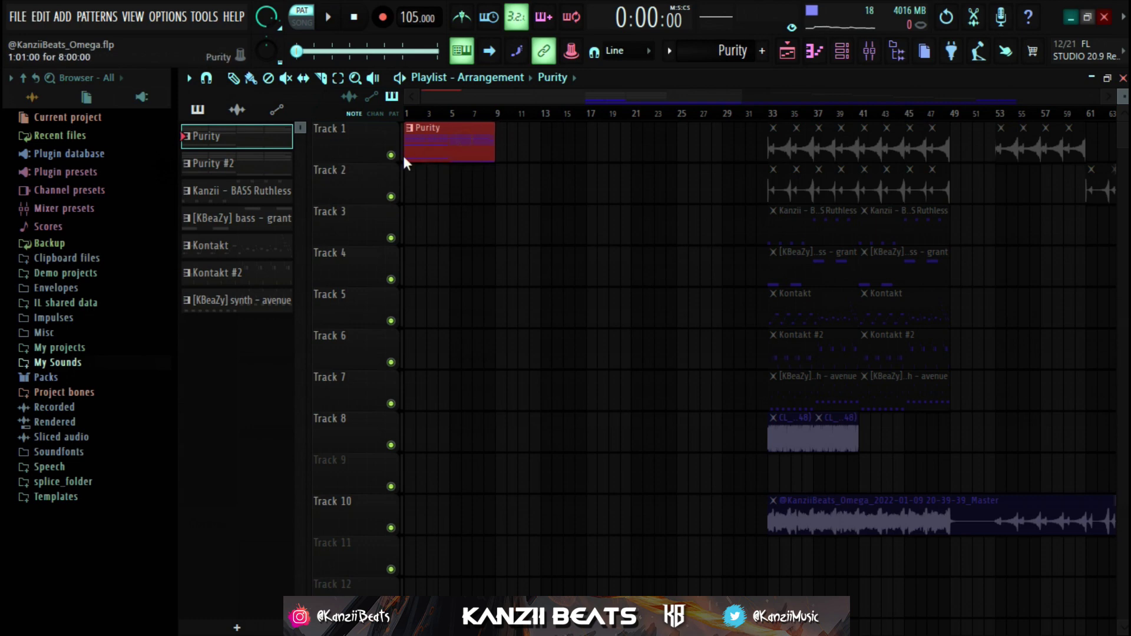
Select the playlist range from bar 1 to bar 9 and quick render the Purity pattern as an audio clip.
scroll(450, 131, up, 2)
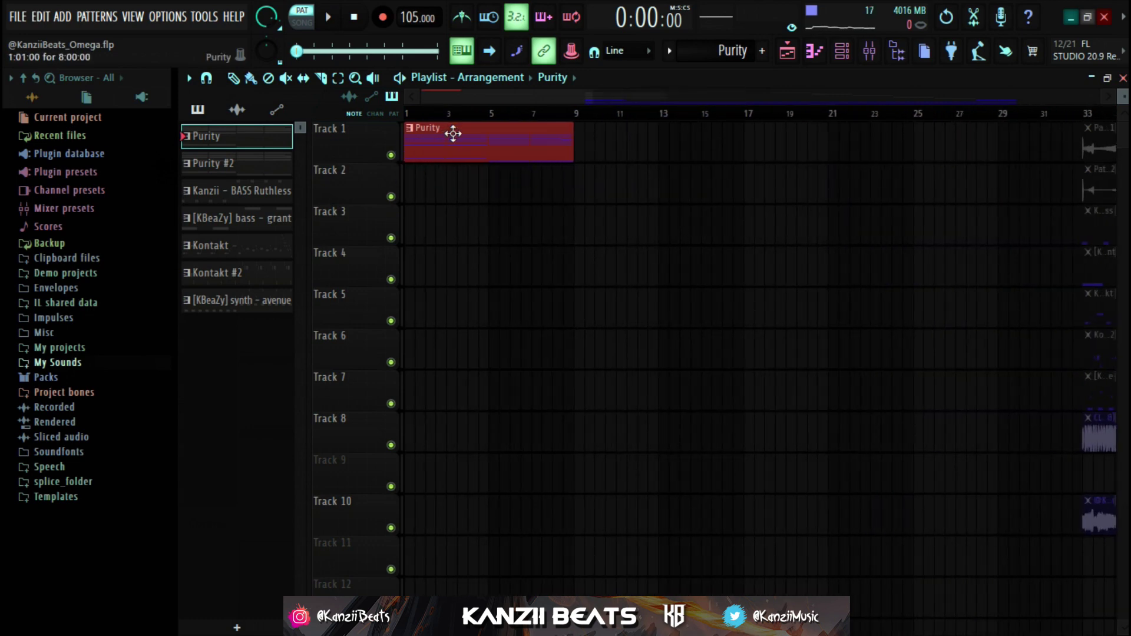
scroll(453, 134, down, 2)
scroll(454, 139, up, 2)
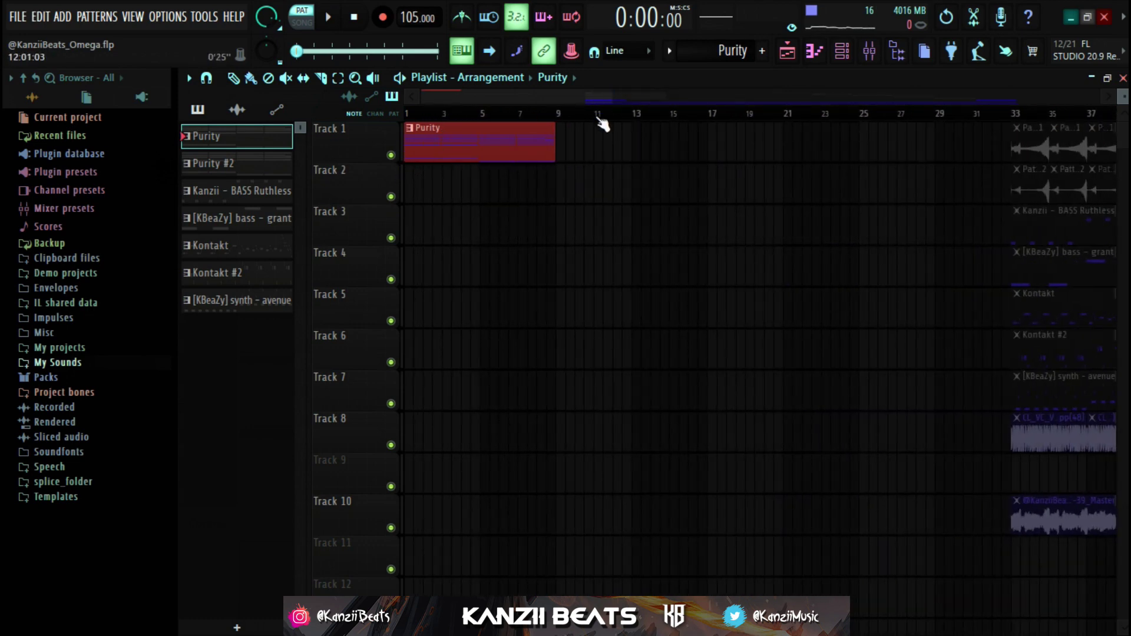
drag(556, 116, 387, 137)
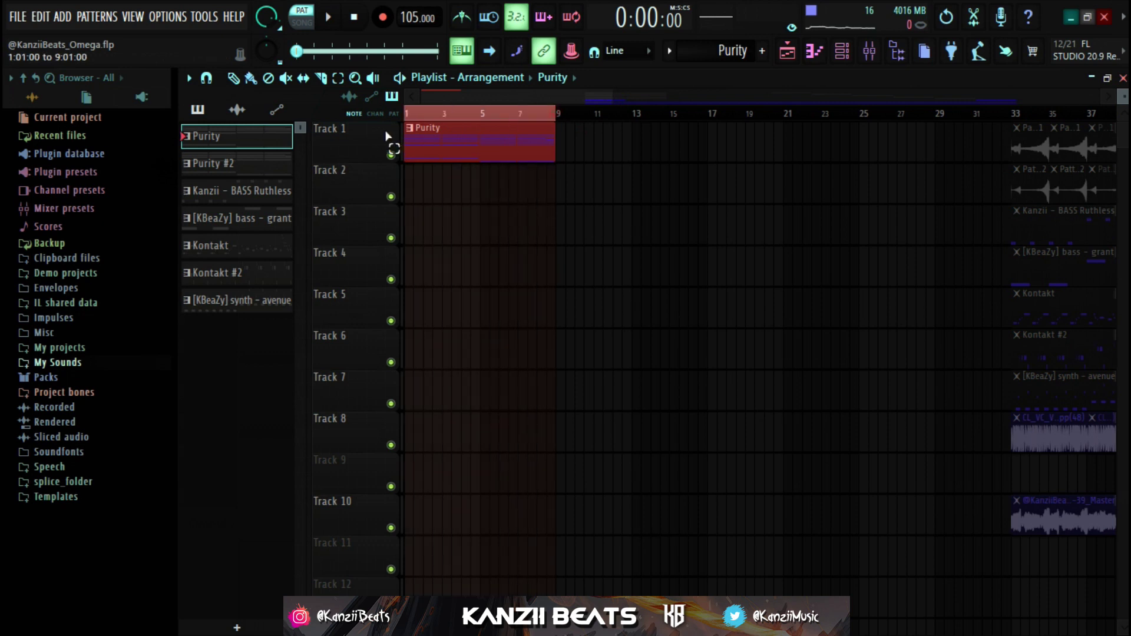
click(669, 51)
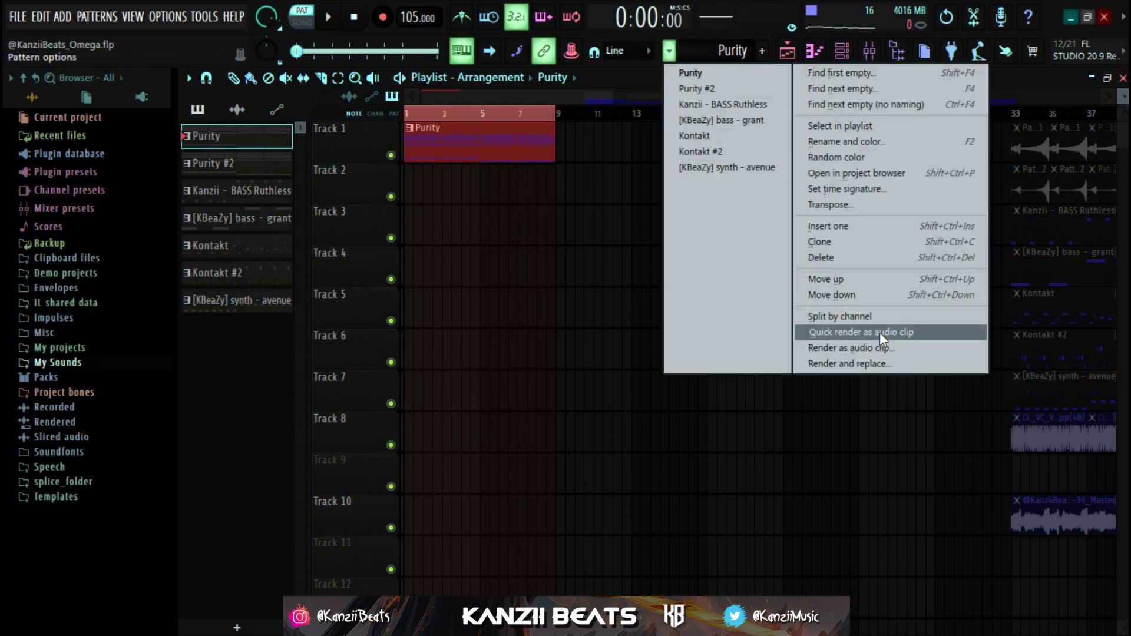
click(879, 332)
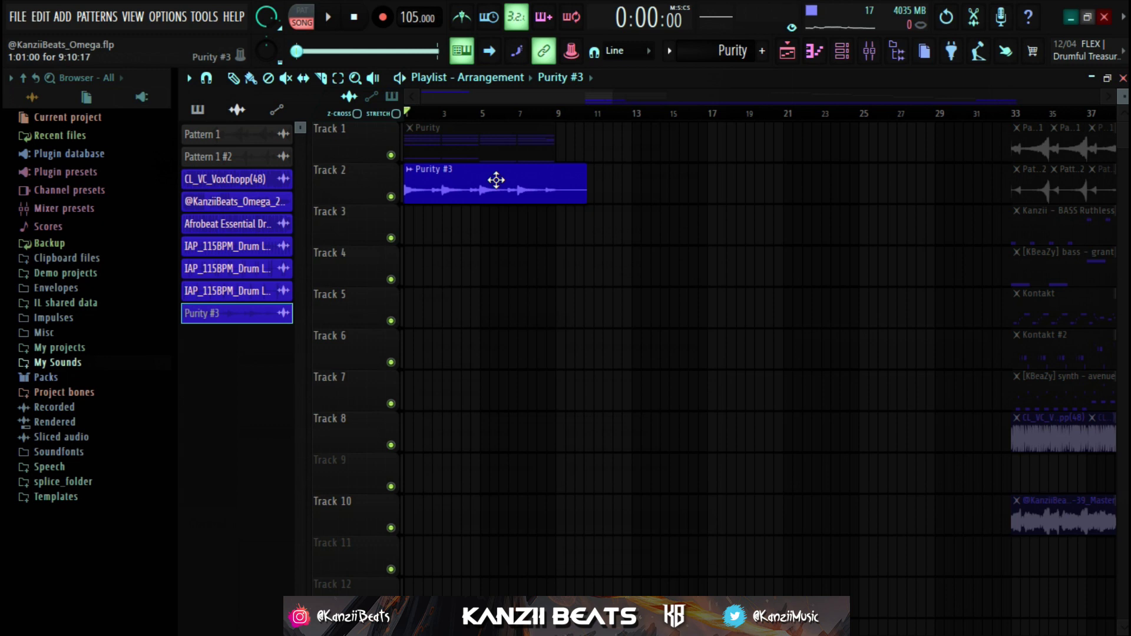
Enable the Normalize and Reverse precomputed effects on the Purity #3 audio clip.
double_click(496, 179)
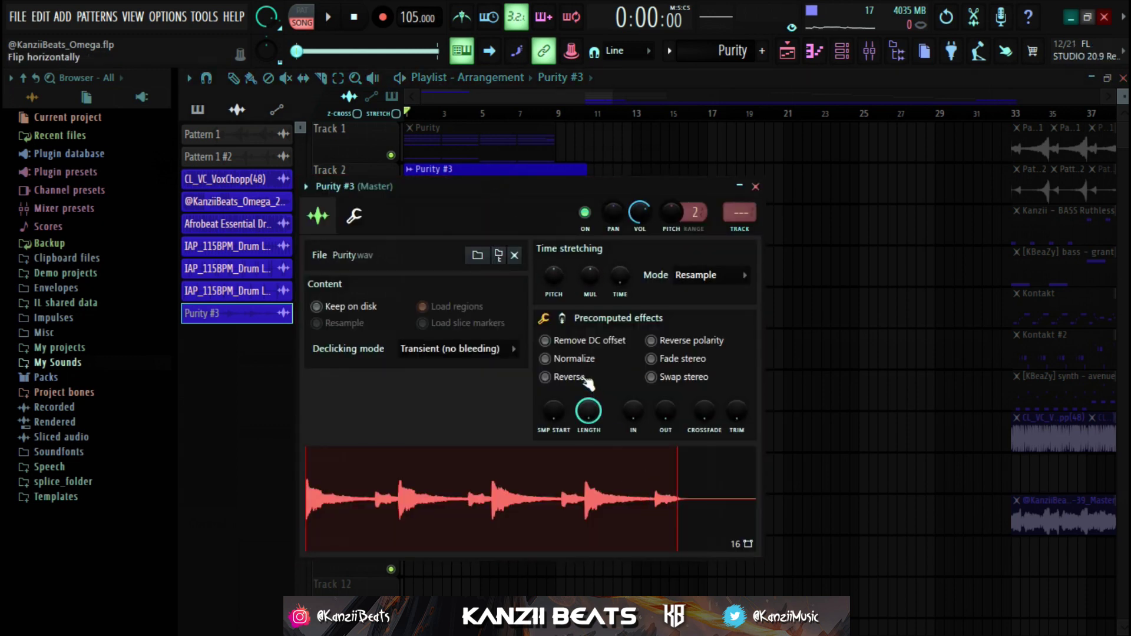
click(579, 363)
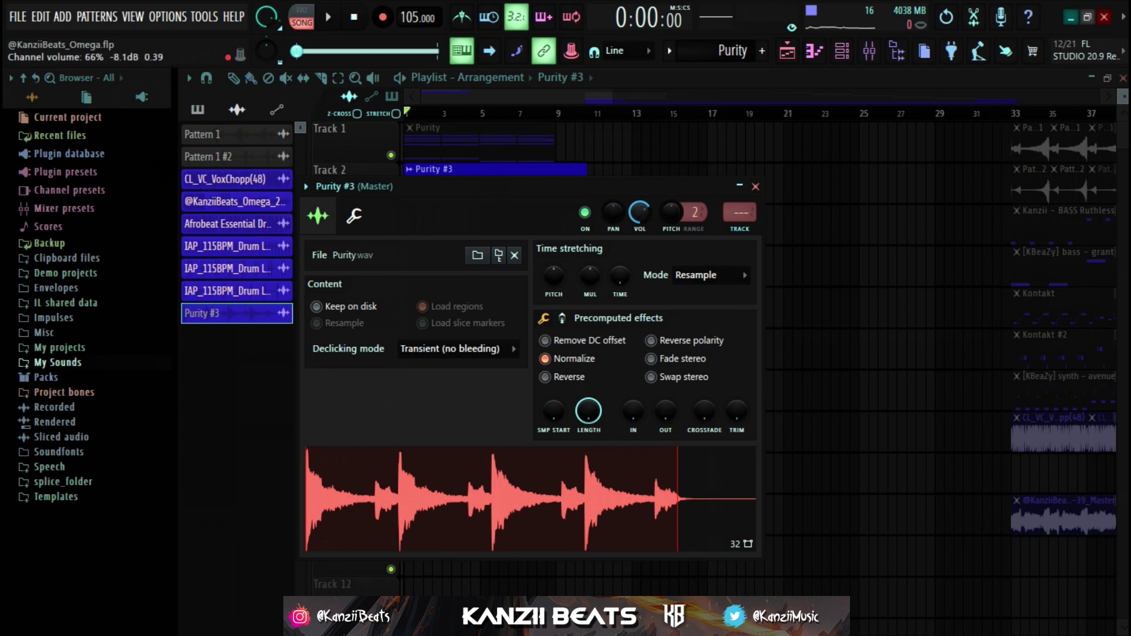
click(755, 186)
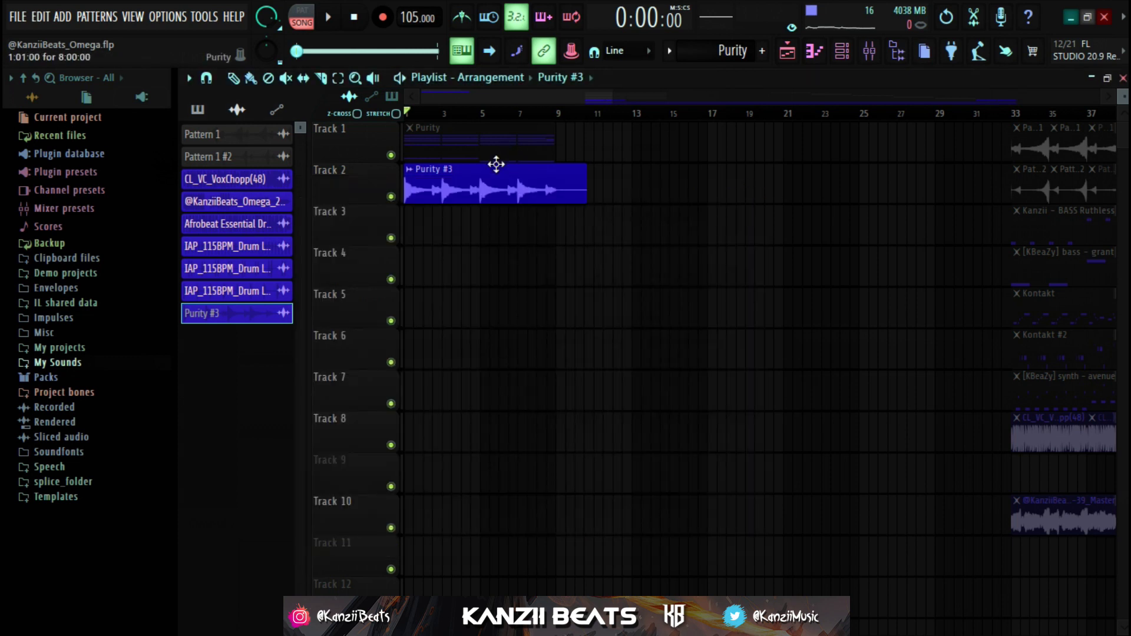
double_click(494, 182)
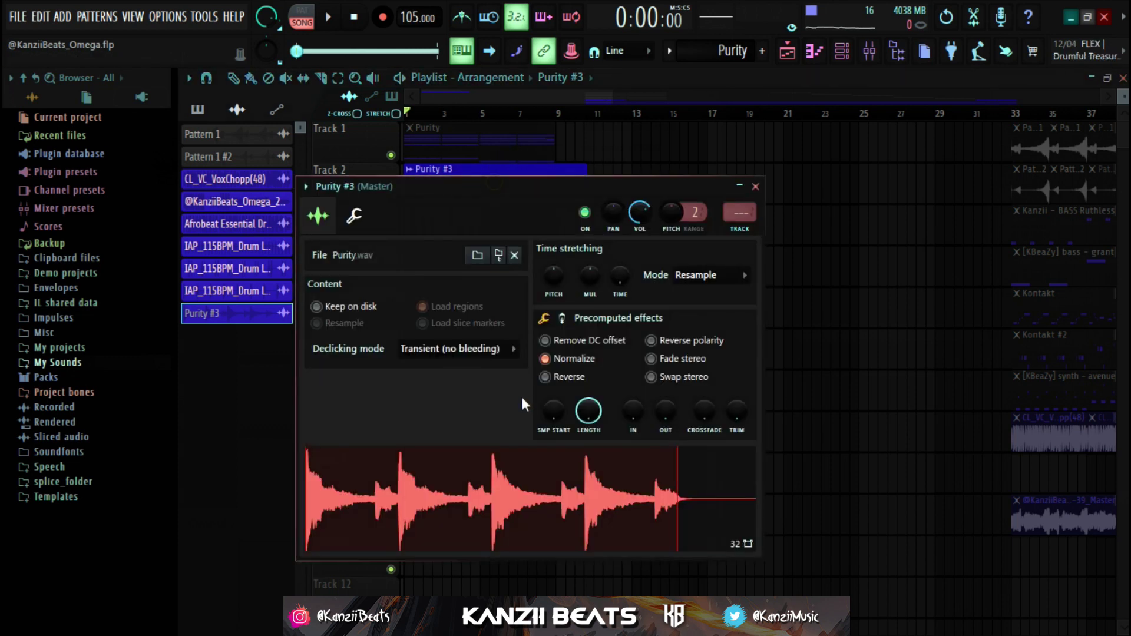
click(545, 377)
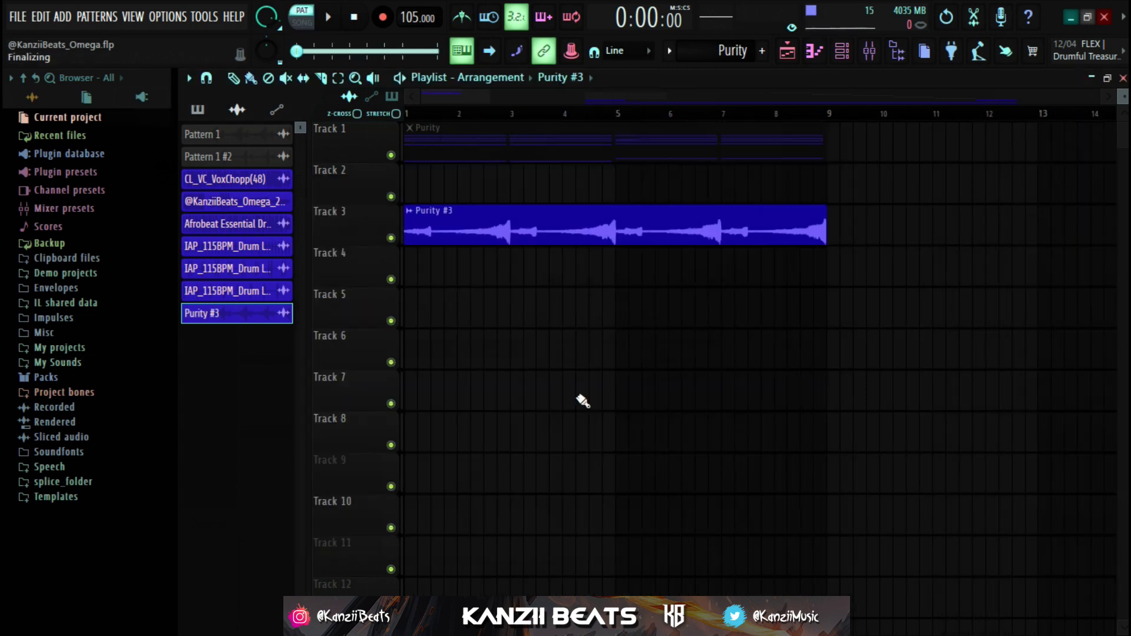
Flip the Purity pattern's notes horizontally in the piano roll with the score flipper.
double_click(551, 155)
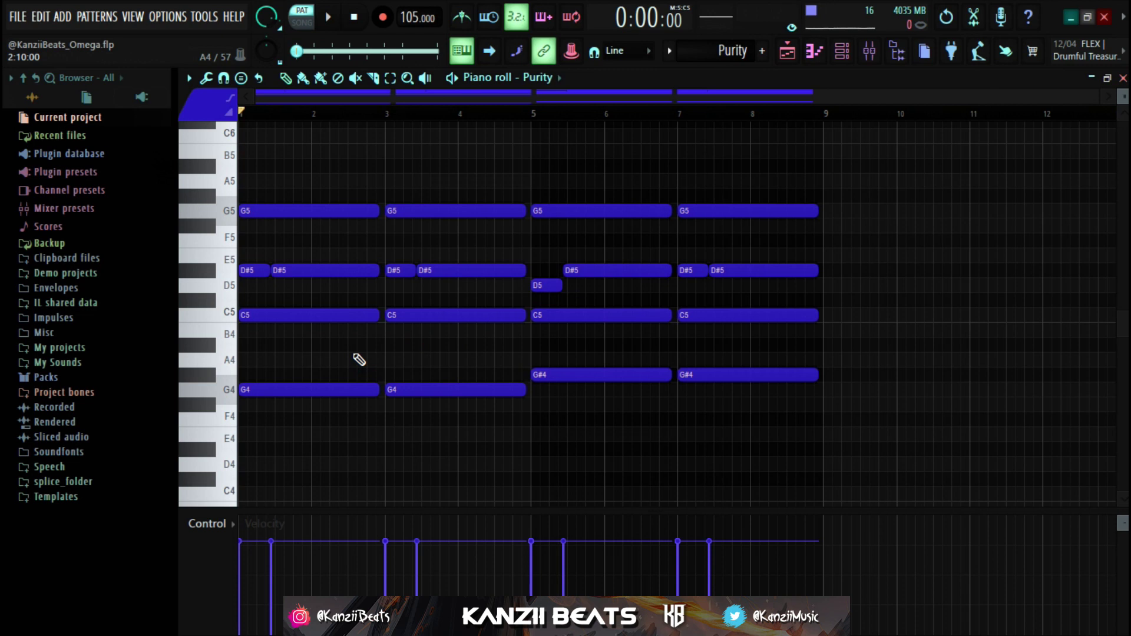
key(alt+y)
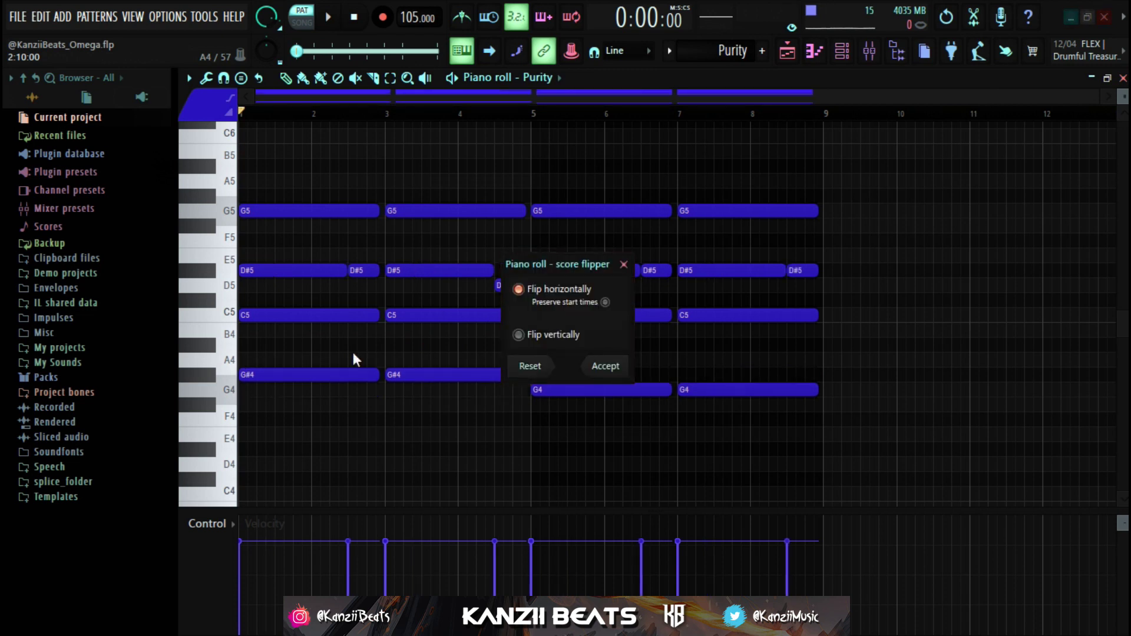
click(618, 369)
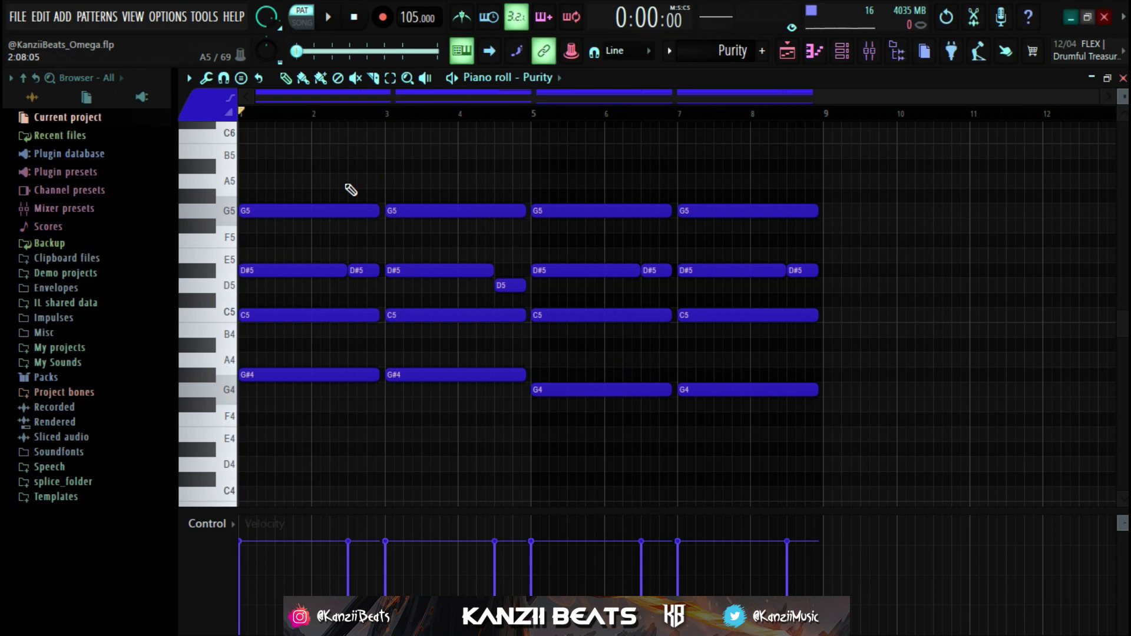
Compare the first and second halves of the flipped Purity chord progression by highlighting each half's notes.
drag(252, 173, 522, 454)
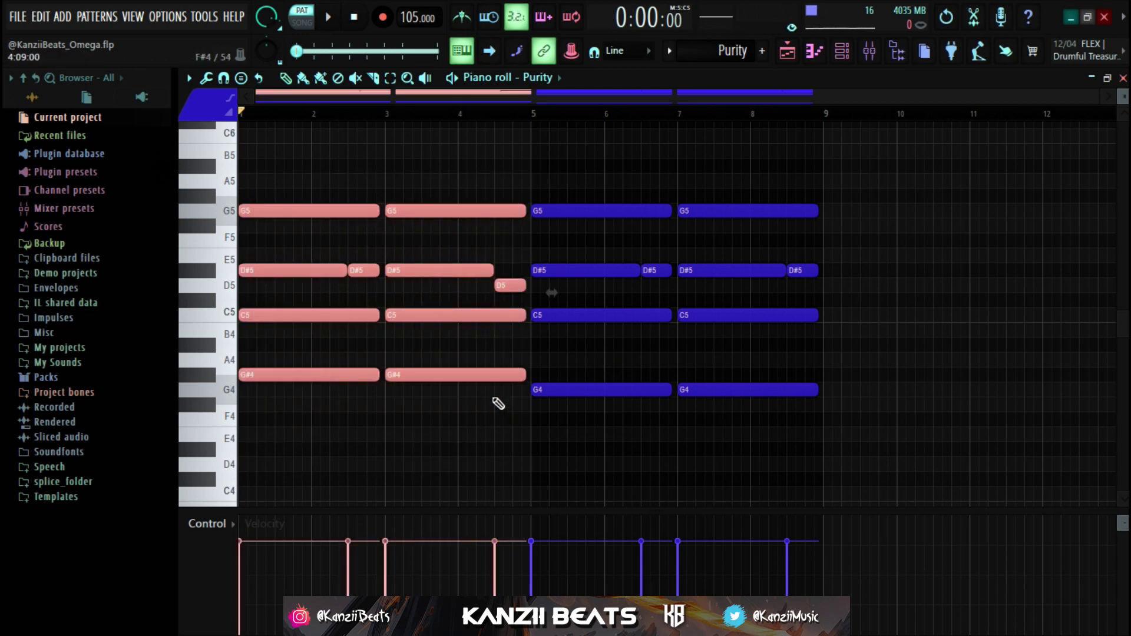
drag(563, 159, 807, 488)
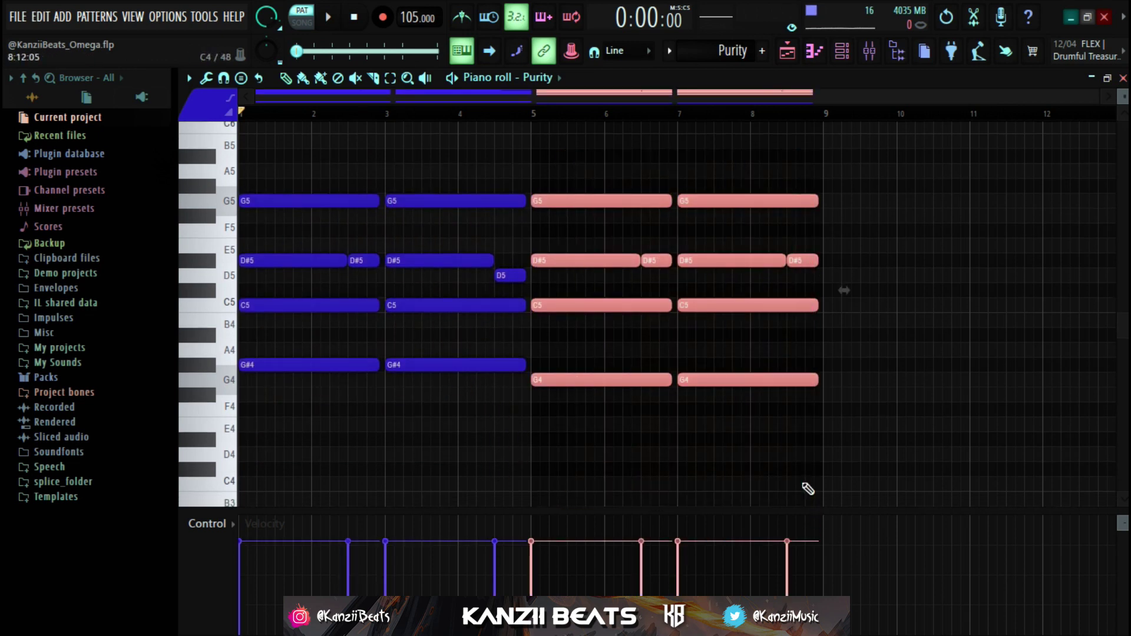
click(430, 448)
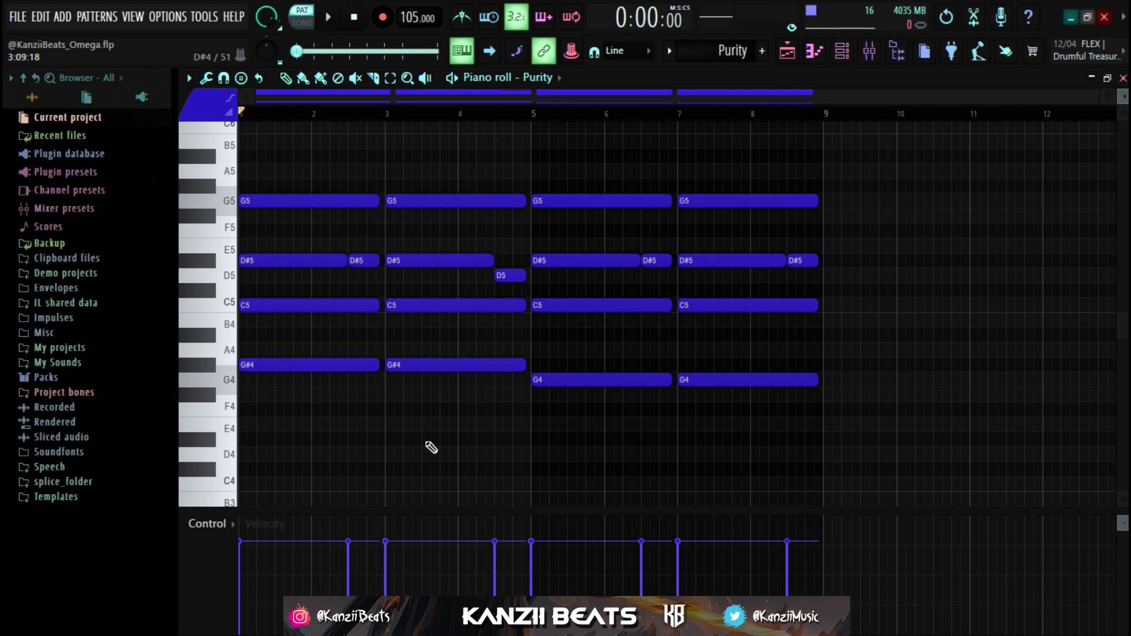
Try flipping the Purity chord notes horizontally once more with the score flipper.
key(alt+y)
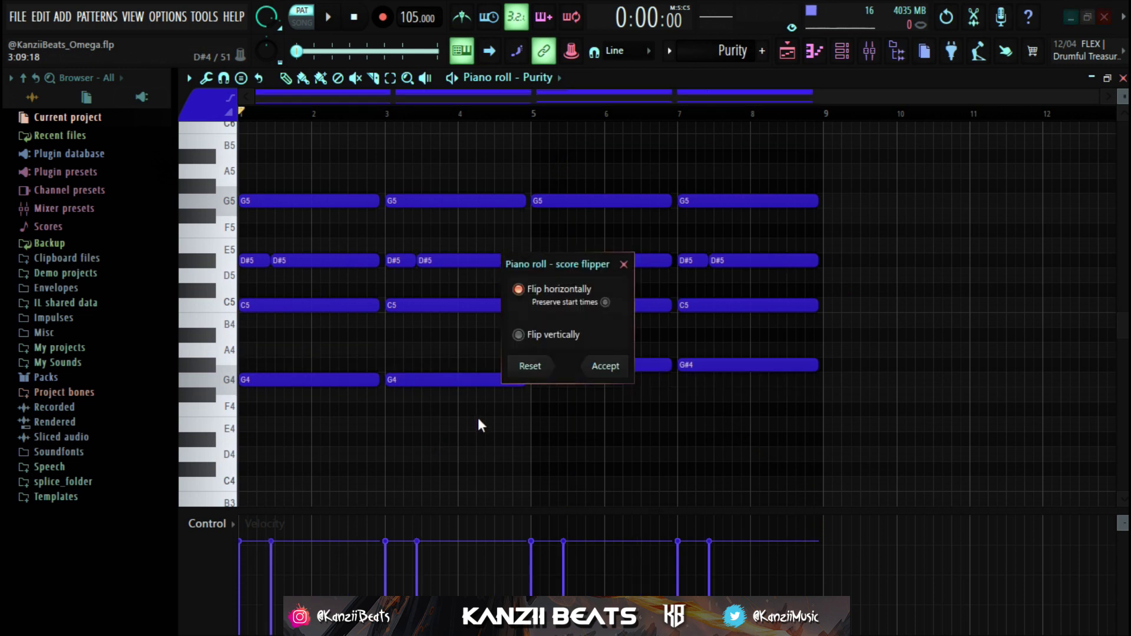
click(604, 366)
Slice the reversed Purity #3 audio clip on Track 3 at bars 3, 5 and 7.
key(F5)
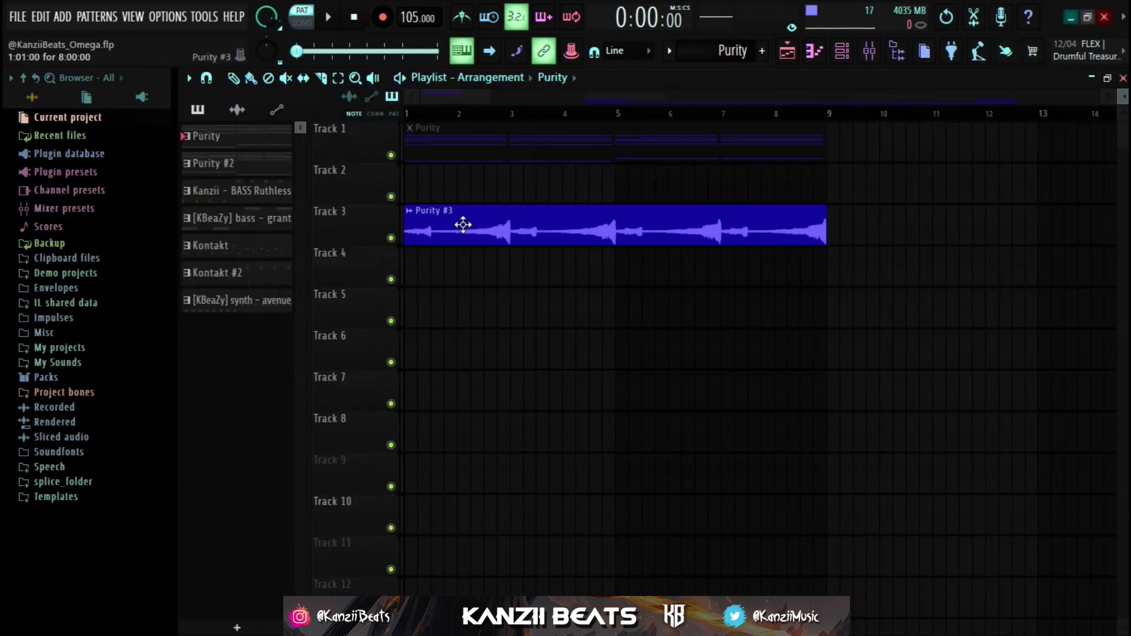
click(321, 78)
drag(516, 254, 518, 202)
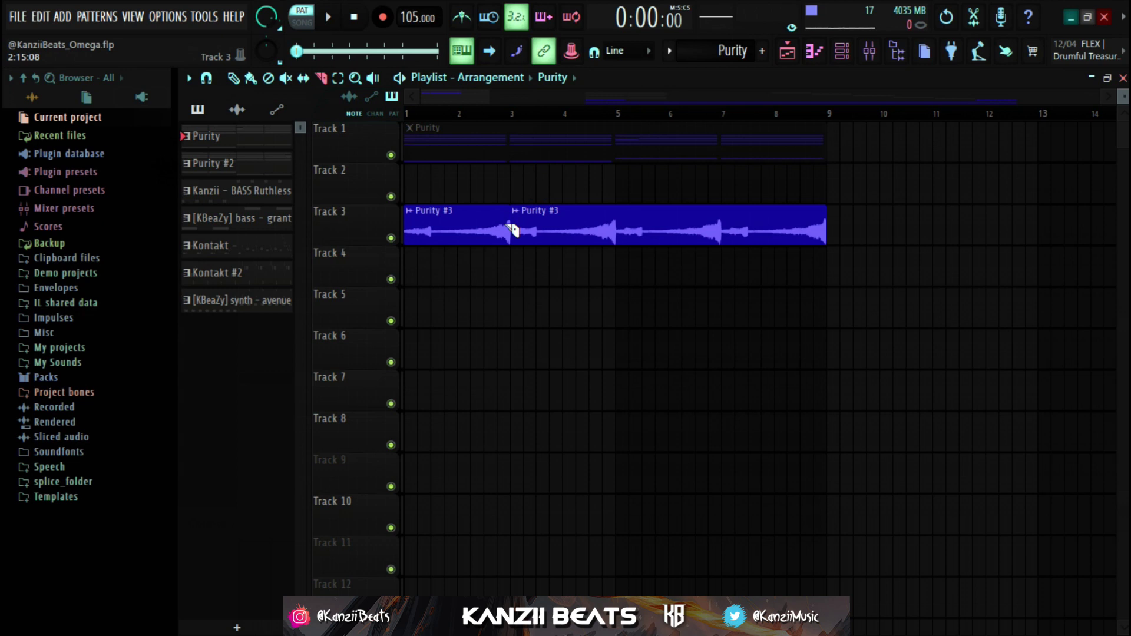
scroll(513, 230, up, 5)
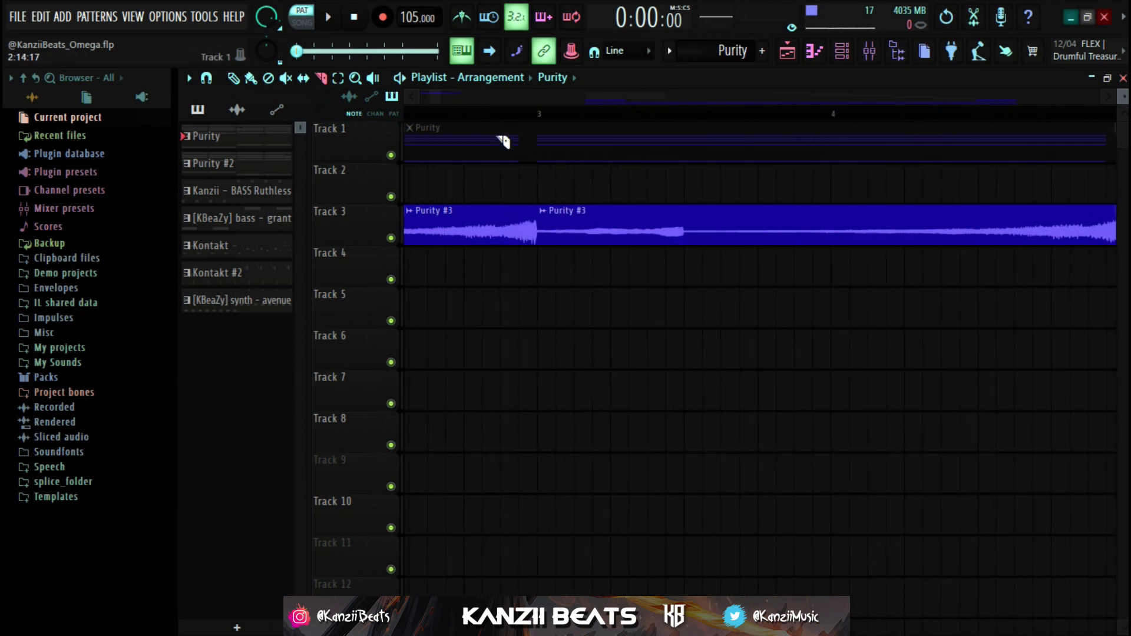
scroll(543, 224, down, 5)
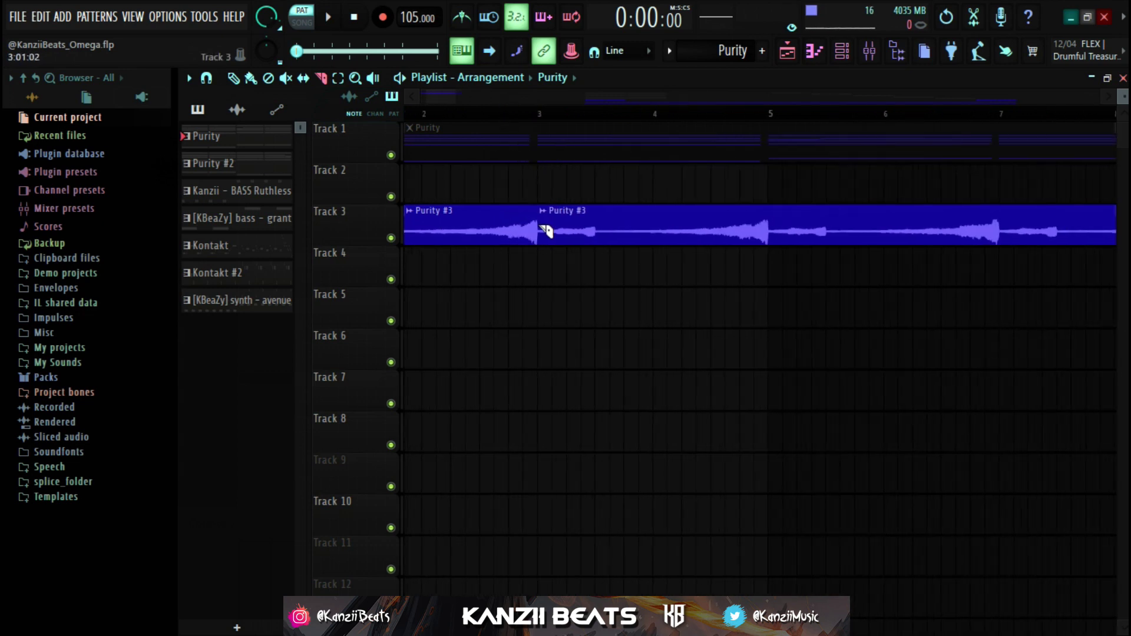
drag(686, 288, 691, 205)
drag(831, 282, 832, 205)
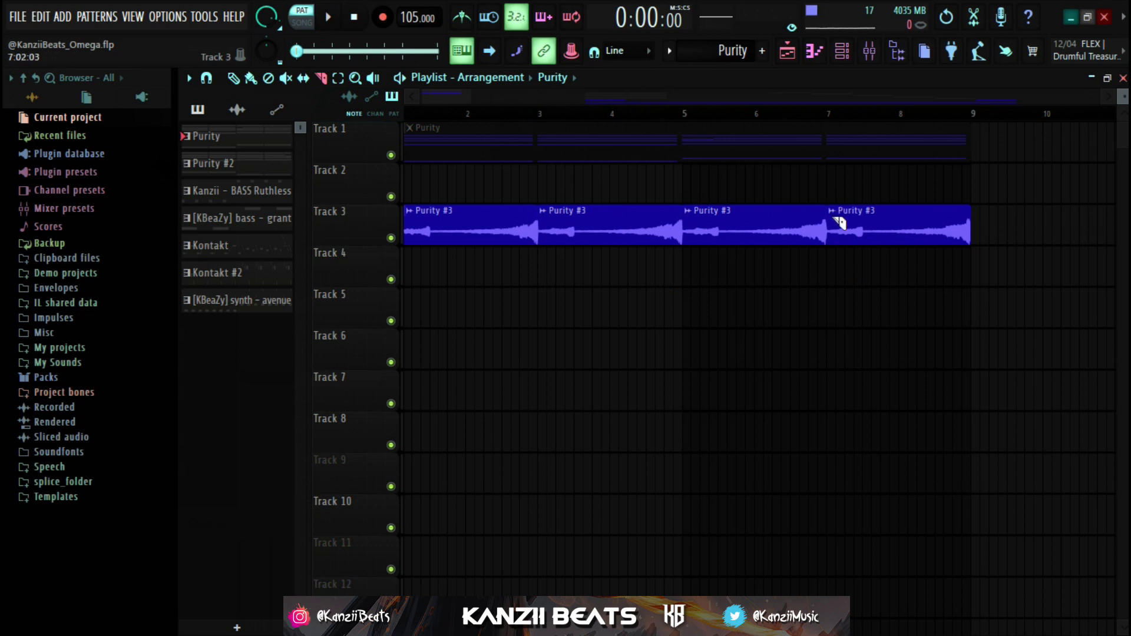
drag(841, 300, 833, 281)
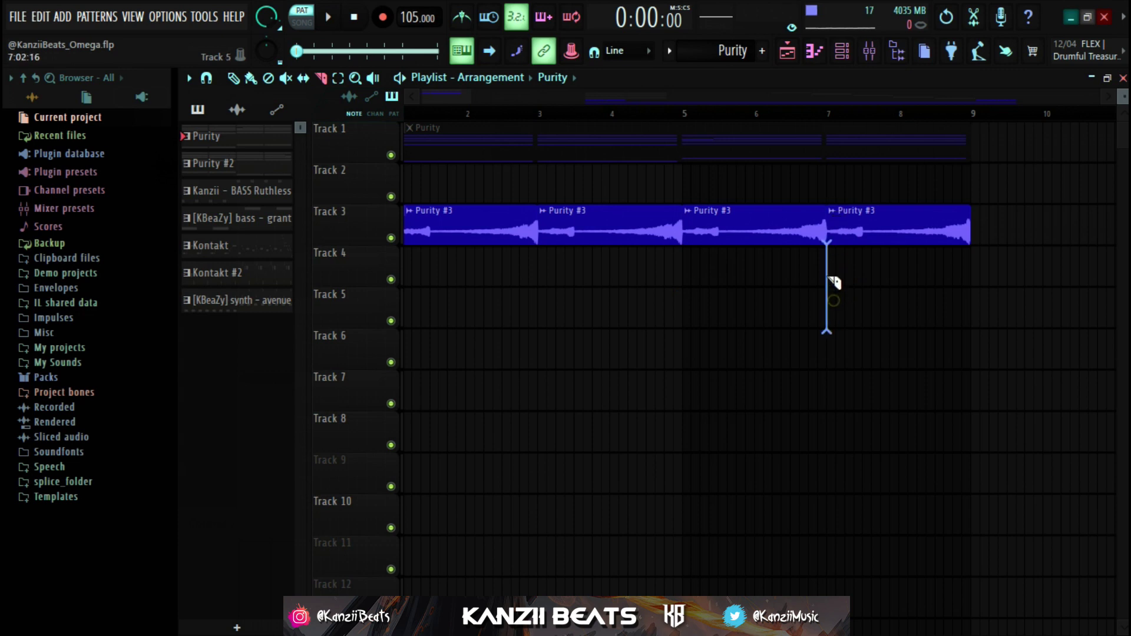
mouse_move(836, 221)
mouse_down()
mouse_move(830, 165)
mouse_move(833, 202)
mouse_up()
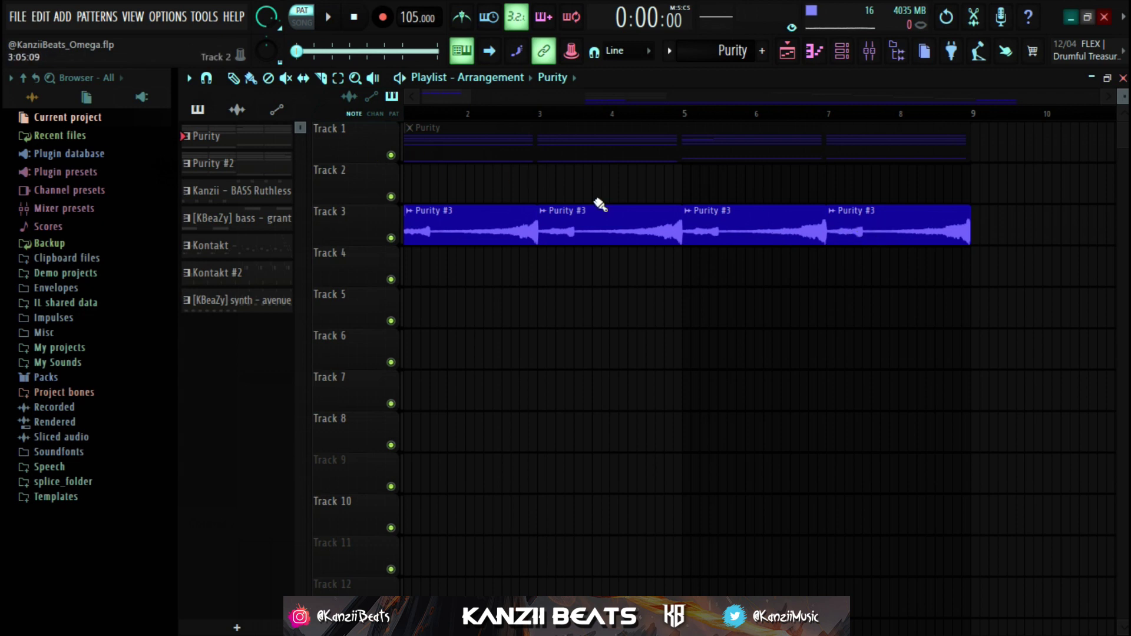
Rearrange the four Purity #3 slices onto Track 4 in reverse order, from bar 1 to bar 9.
drag(737, 164, 945, 403)
drag(436, 164, 594, 340)
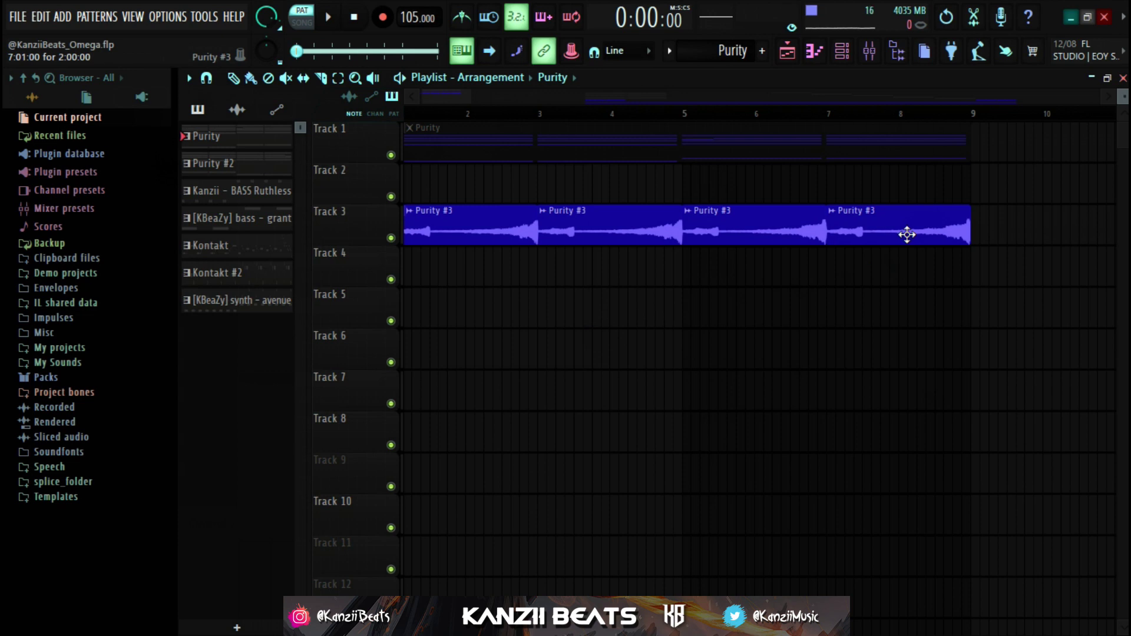
drag(907, 235, 377, 300)
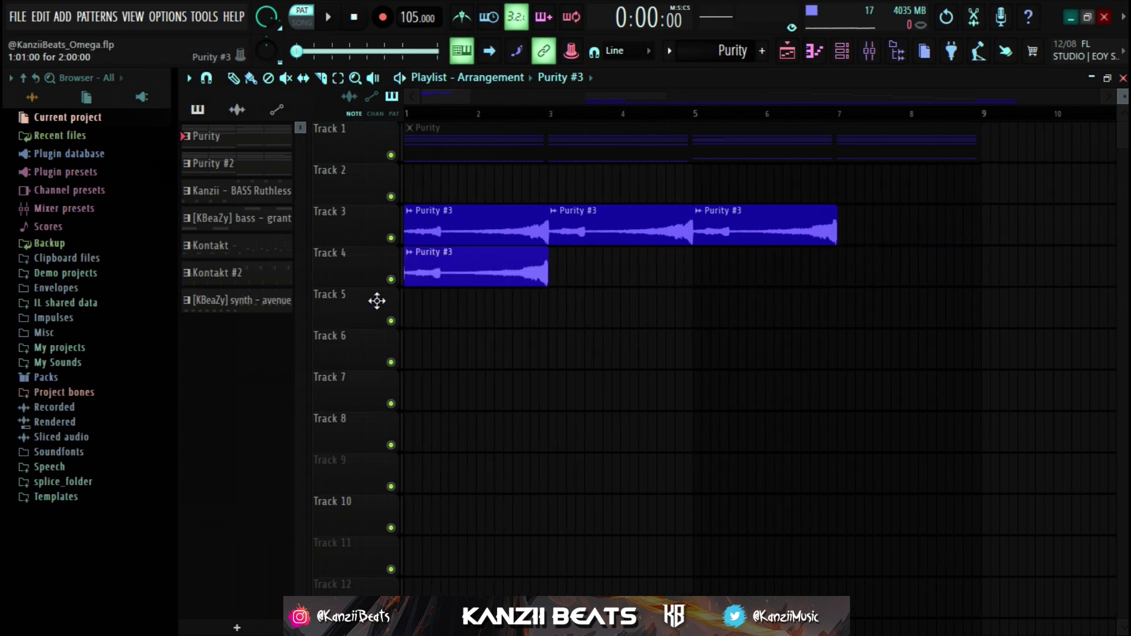
drag(730, 227, 600, 290)
drag(572, 222, 765, 277)
drag(459, 223, 886, 275)
Slice the Purity pattern's chord notes at bars 3, 5 and 7 in the piano roll.
key(F7)
click(373, 77)
drag(393, 184, 391, 383)
drag(532, 160, 533, 384)
drag(678, 132, 682, 415)
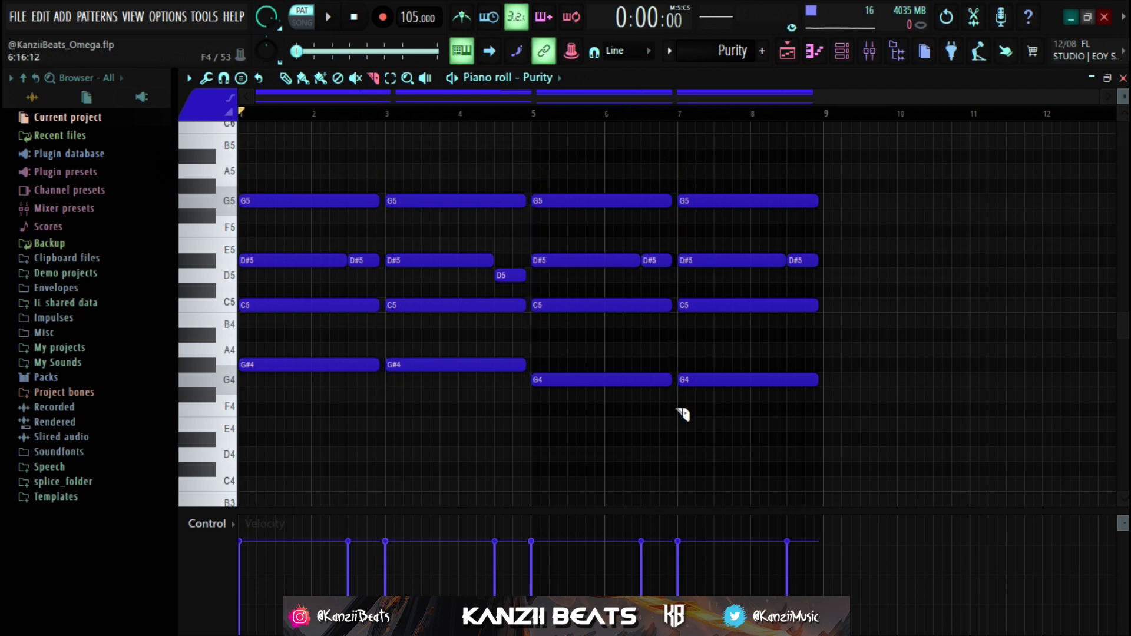
Move the first two Purity chords behind the last two and shift the whole progression back to bar 1.
click(286, 80)
drag(239, 185, 535, 434)
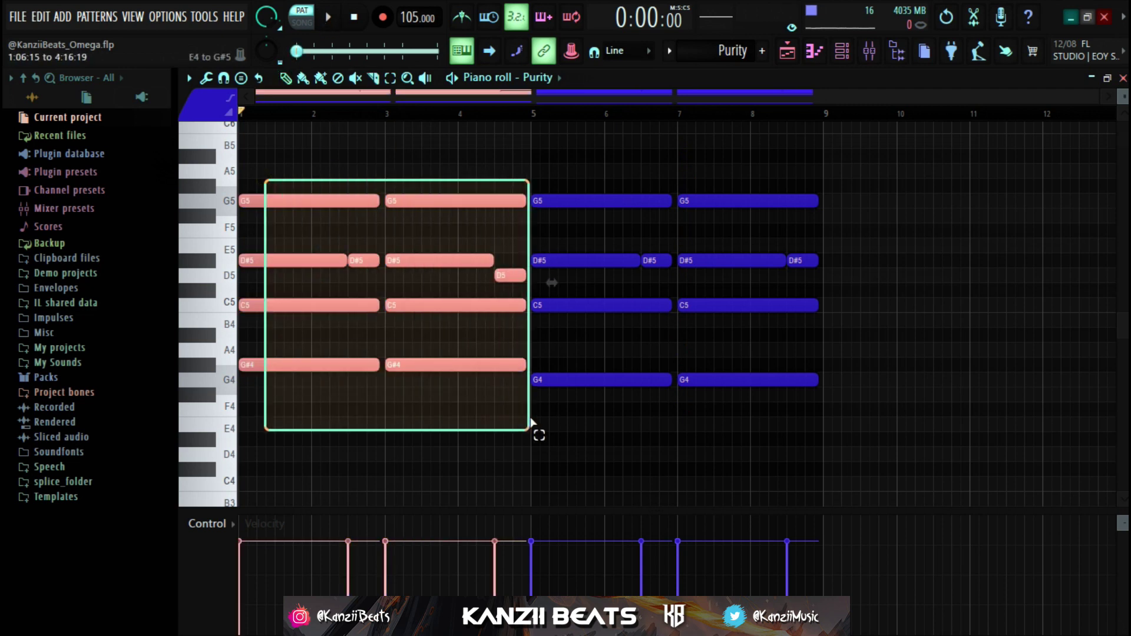
drag(459, 365, 1027, 366)
scroll(1027, 367, down, 2)
drag(1028, 417, 412, 161)
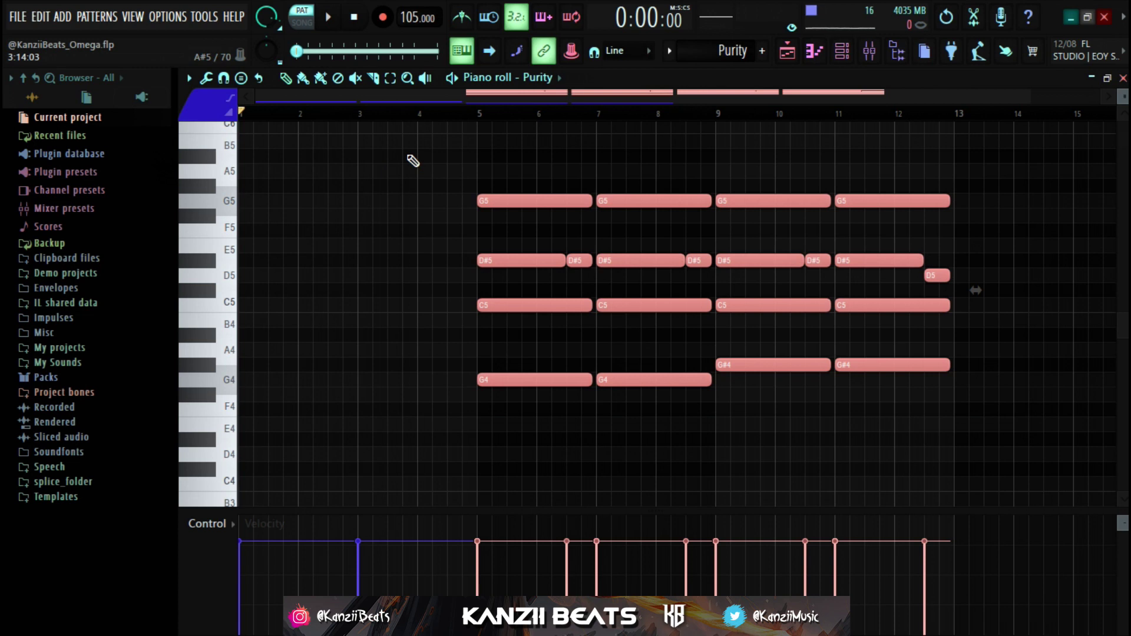
drag(492, 197, 192, 201)
click(403, 166)
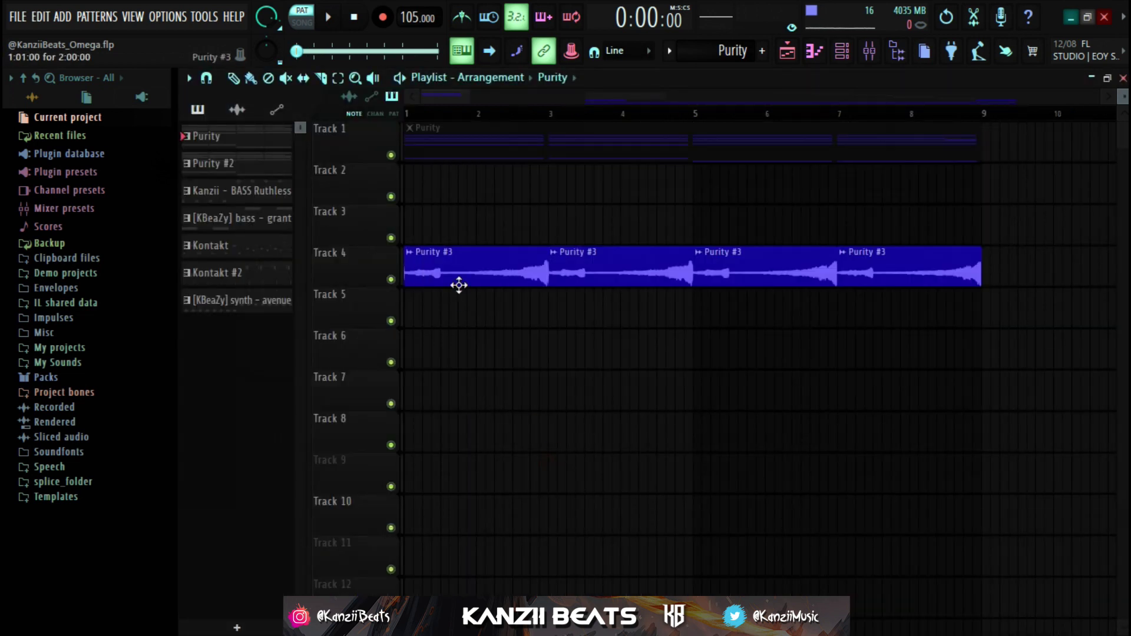
Select all four Purity #3 slices and move them up from Track 4 to Track 3.
click(439, 276)
drag(435, 274, 430, 222)
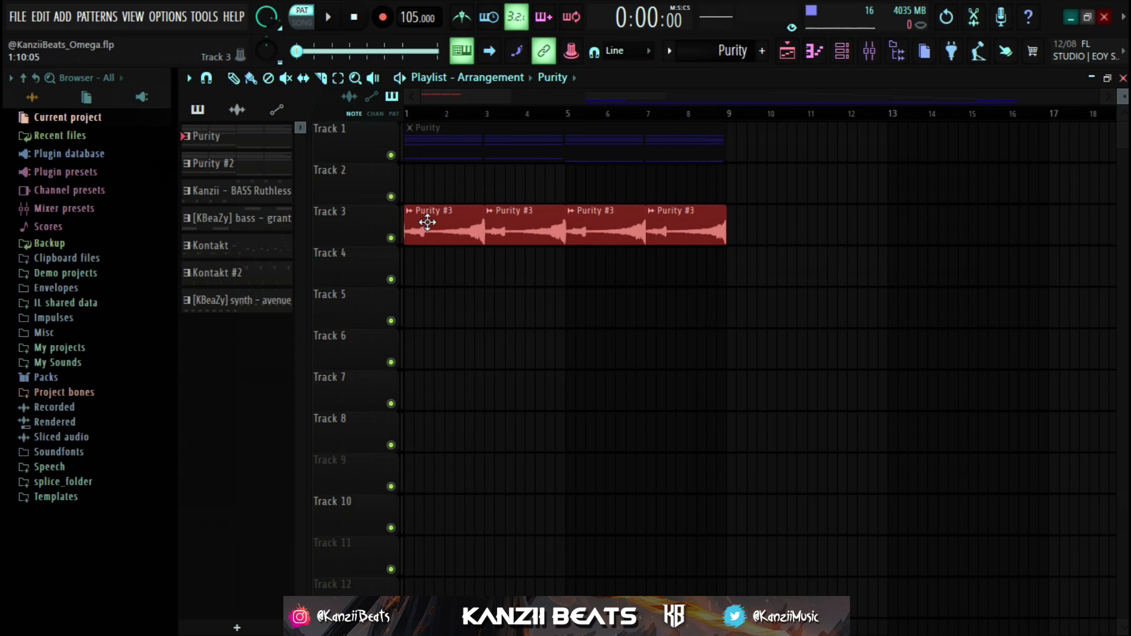
click(463, 266)
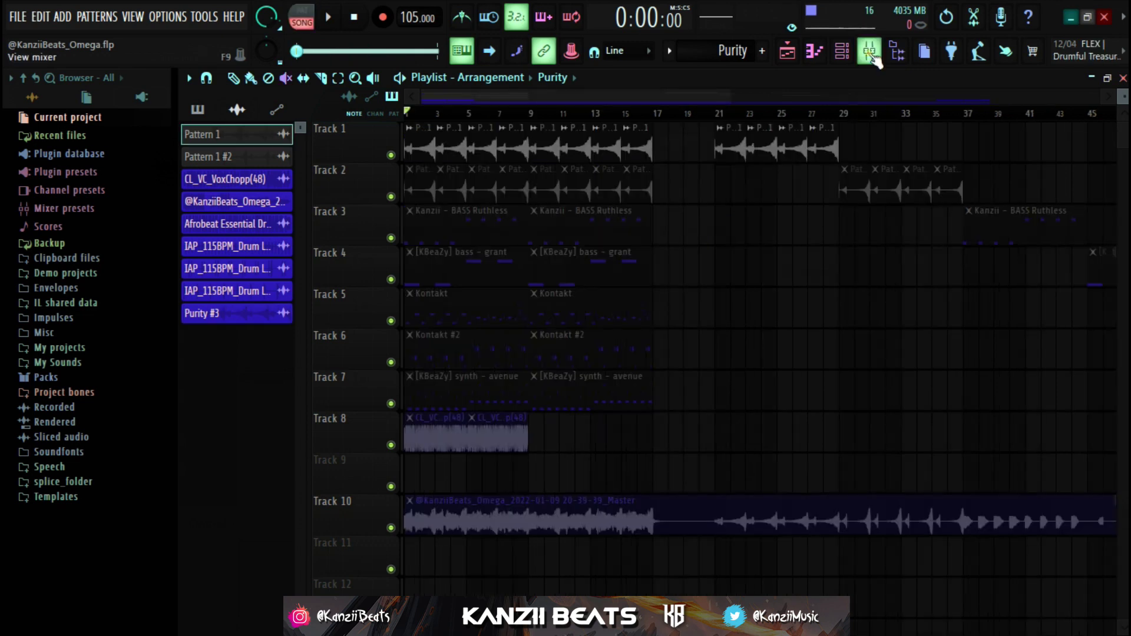
Examine the Fruity parametric EQ 2, Fruity Reeverb 2 and RC-20 Retro Color settings on the Pattern 1 mixer track.
key(F9)
click(292, 214)
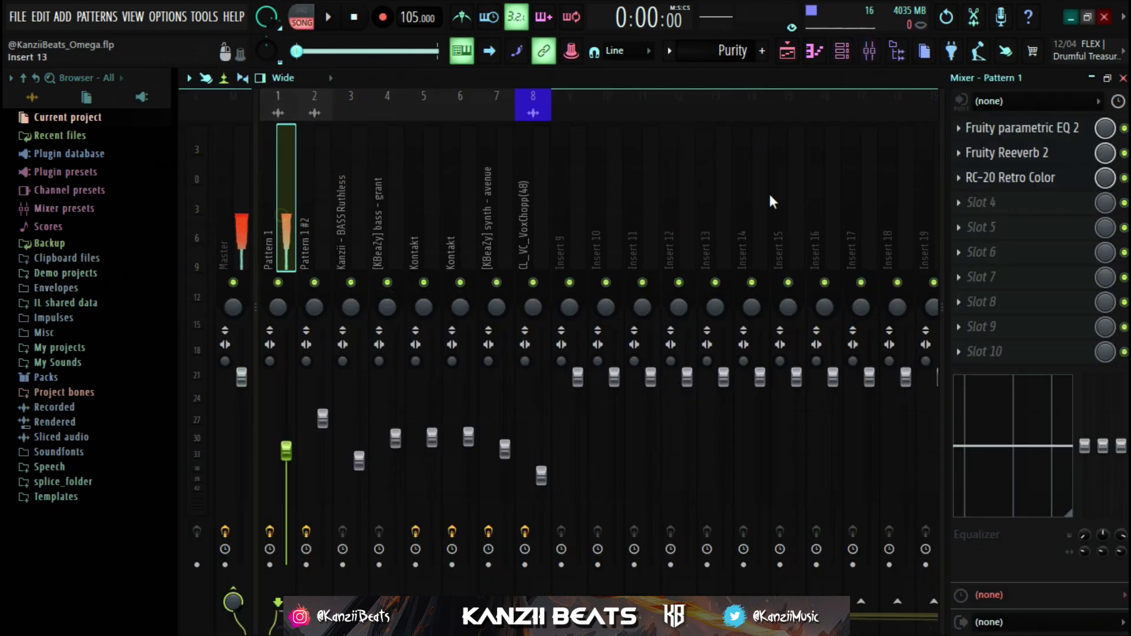
click(1025, 128)
click(1006, 154)
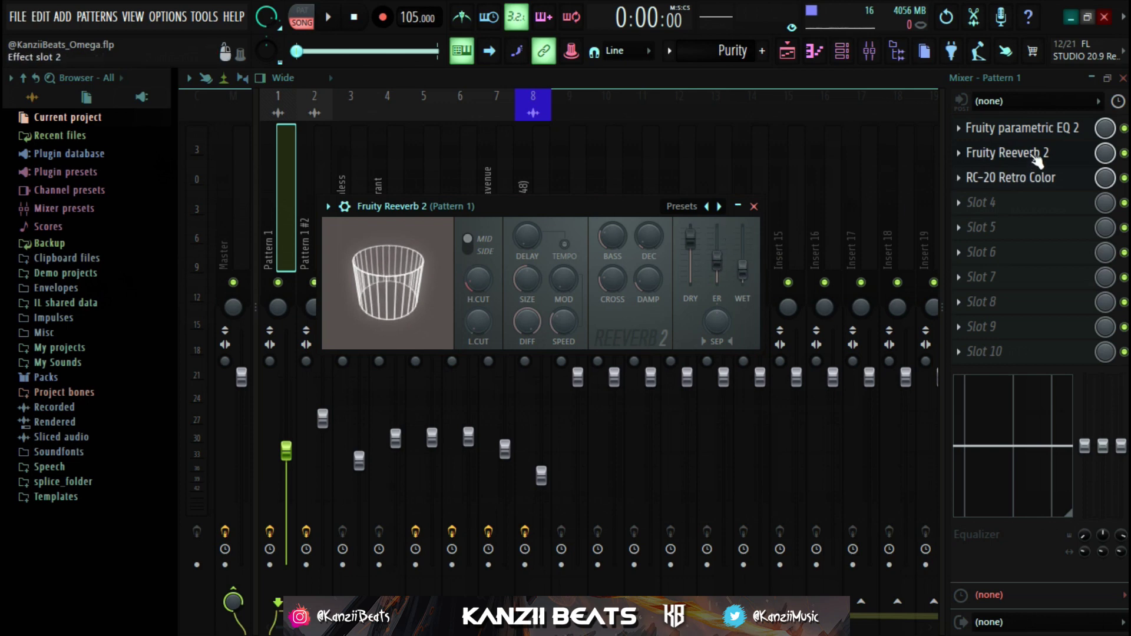
click(1022, 177)
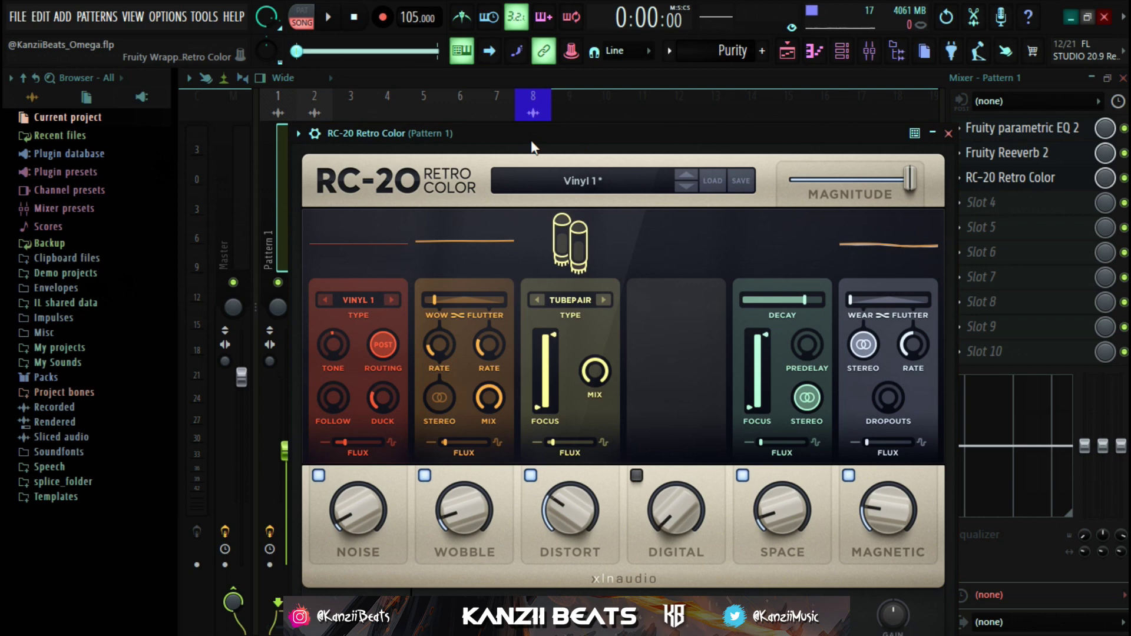
drag(532, 146, 526, 130)
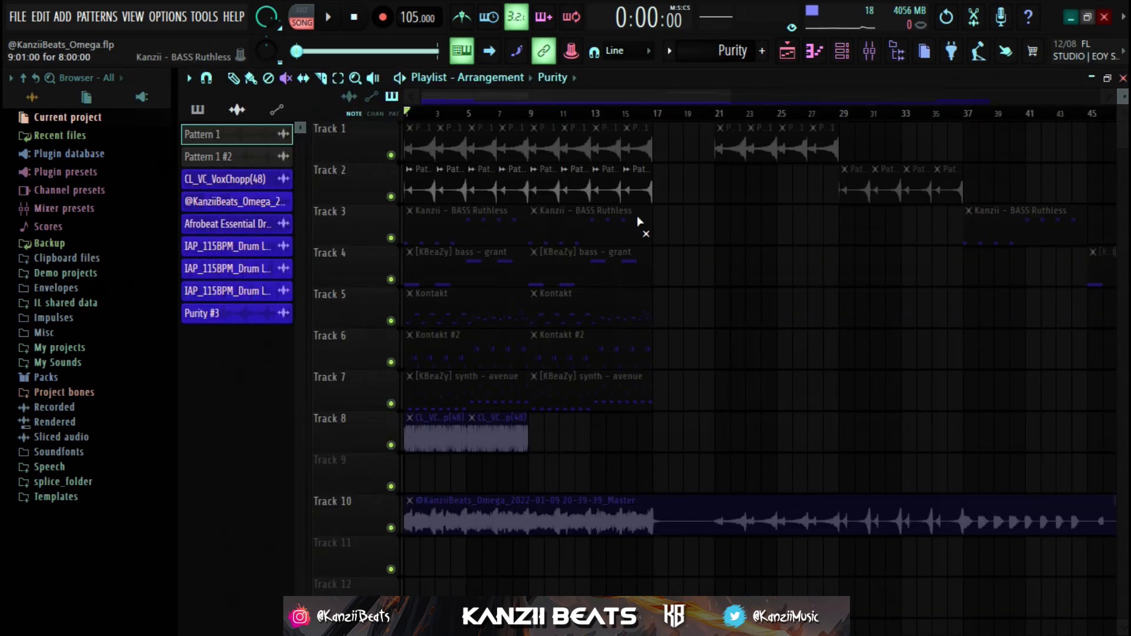
Play the Pattern 1 #2 clips on Track 2 and review the Purity #2 chord notes in the piano roll.
key(space)
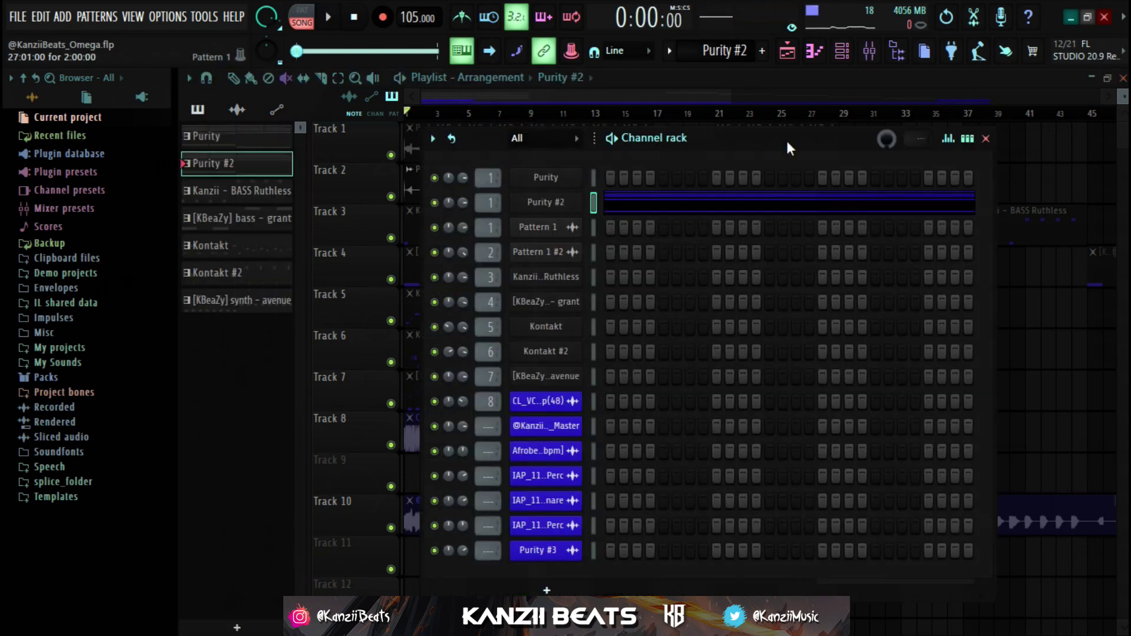
click(539, 203)
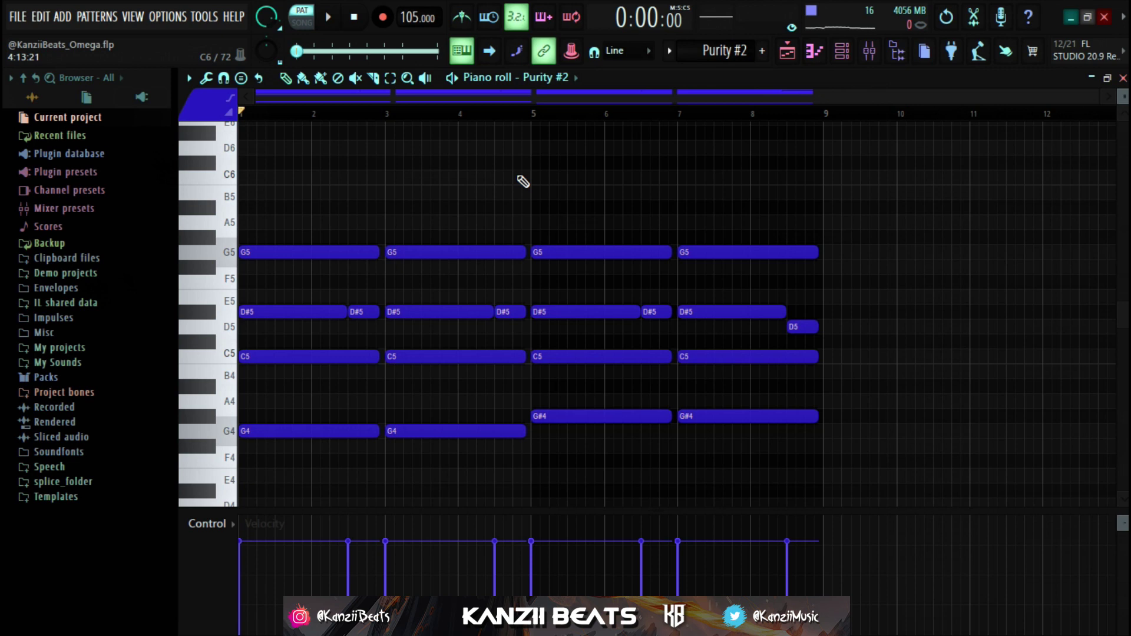
scroll(510, 205, down, 3)
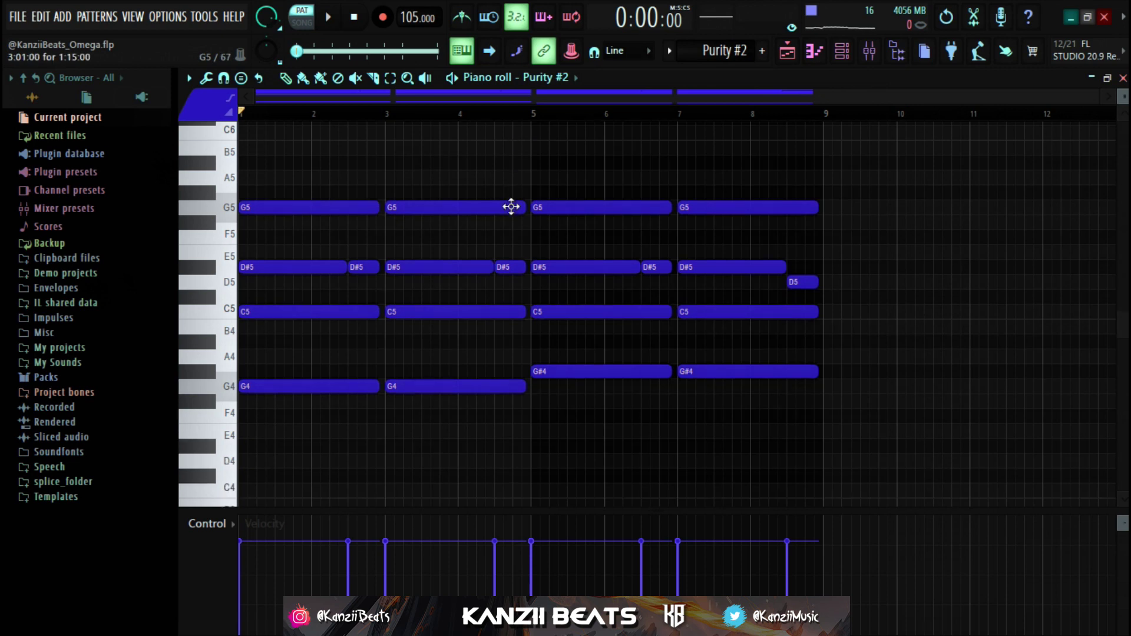
scroll(510, 207, down, 6)
scroll(513, 235, down, 3)
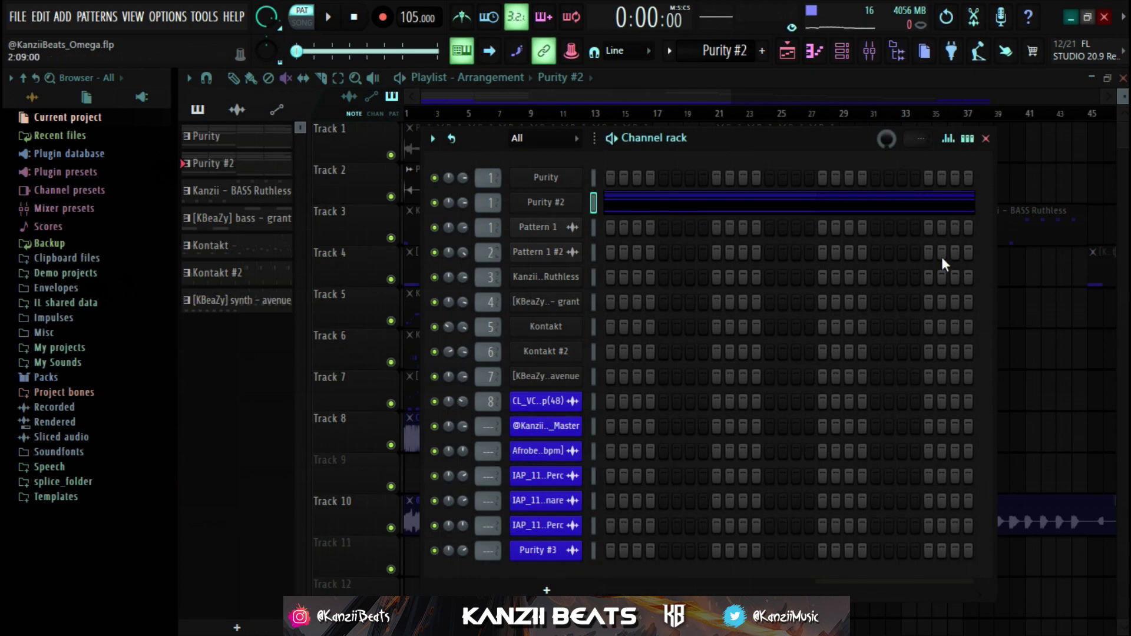
key(F6)
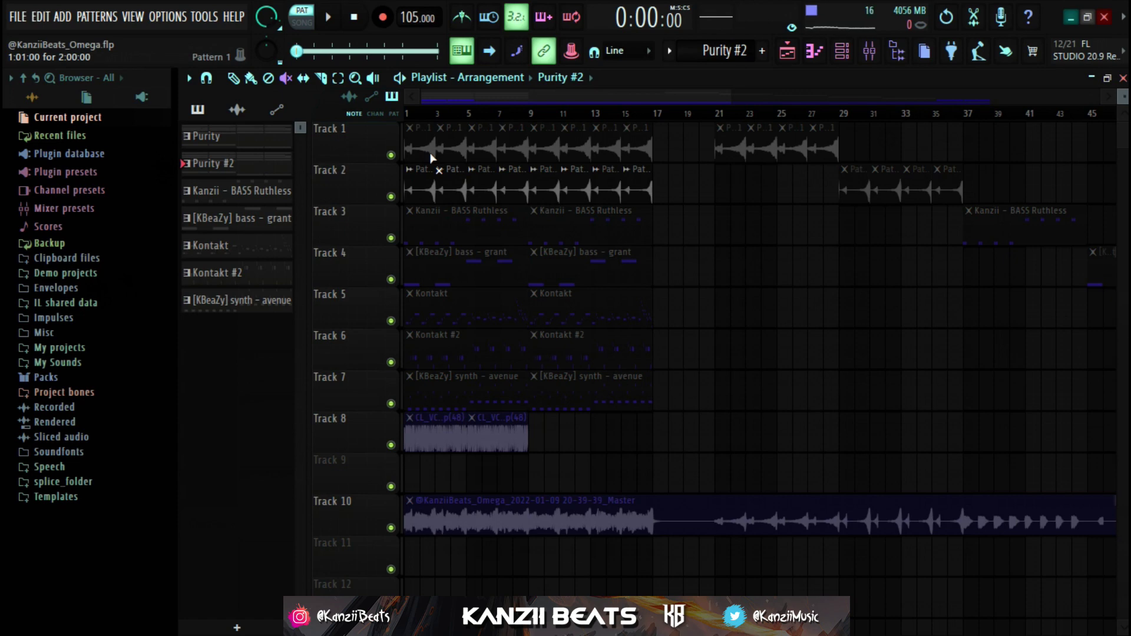
Examine the Fruity parametric EQ 2, RC-20 Retro Color and Fresh Air settings on the Pattern 1 #2 mixer track.
click(869, 51)
click(1004, 131)
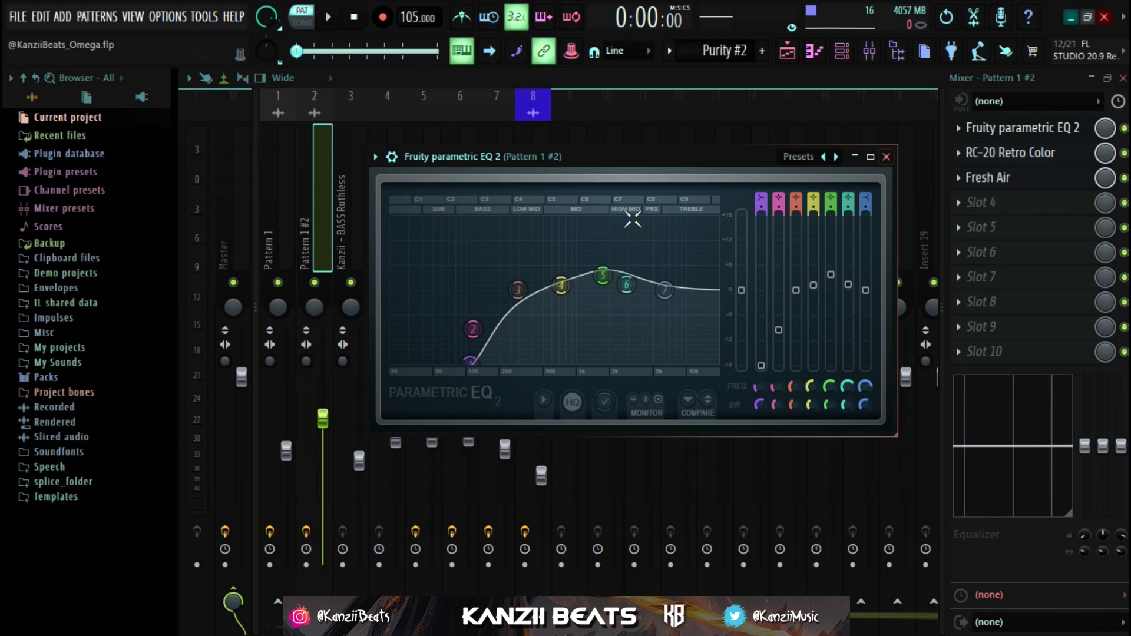
click(885, 157)
click(1008, 153)
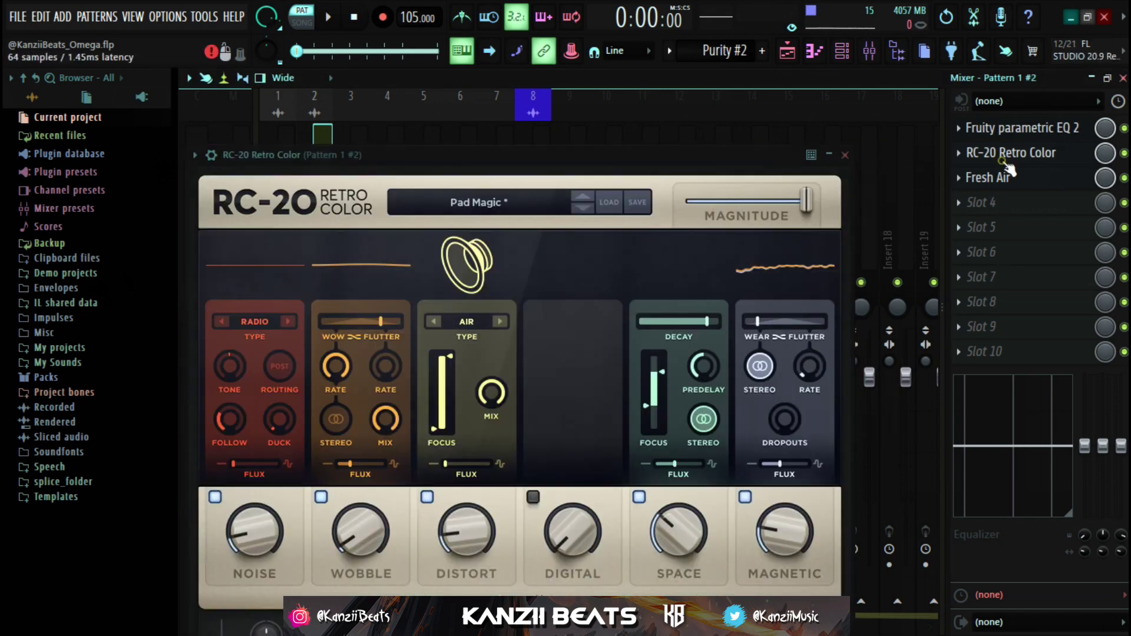
drag(444, 154, 475, 107)
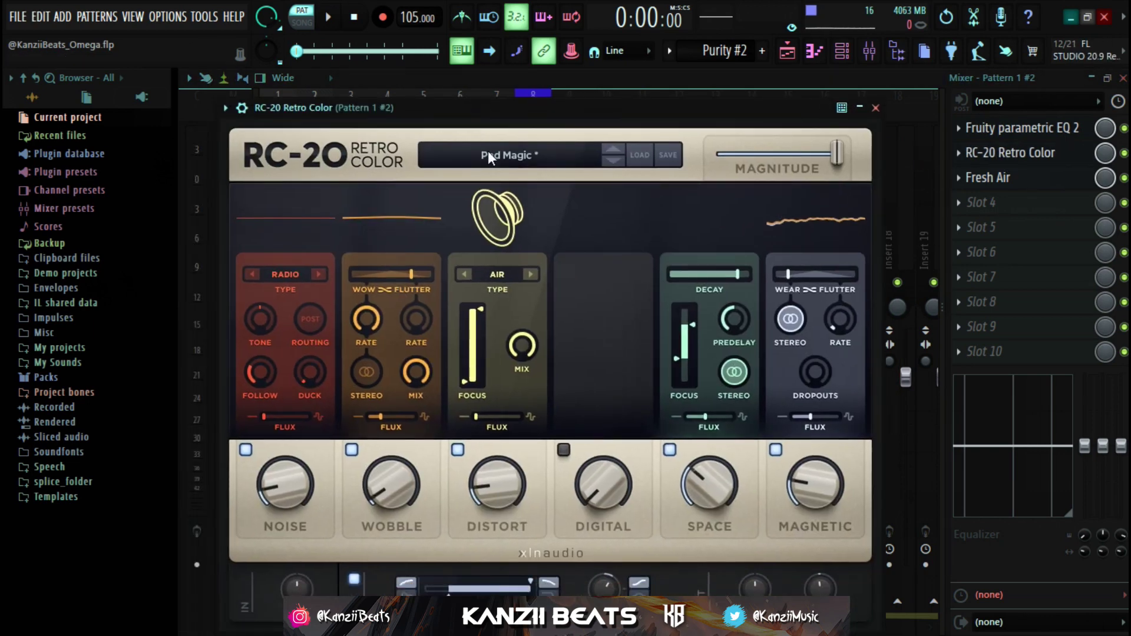
click(876, 108)
click(1000, 177)
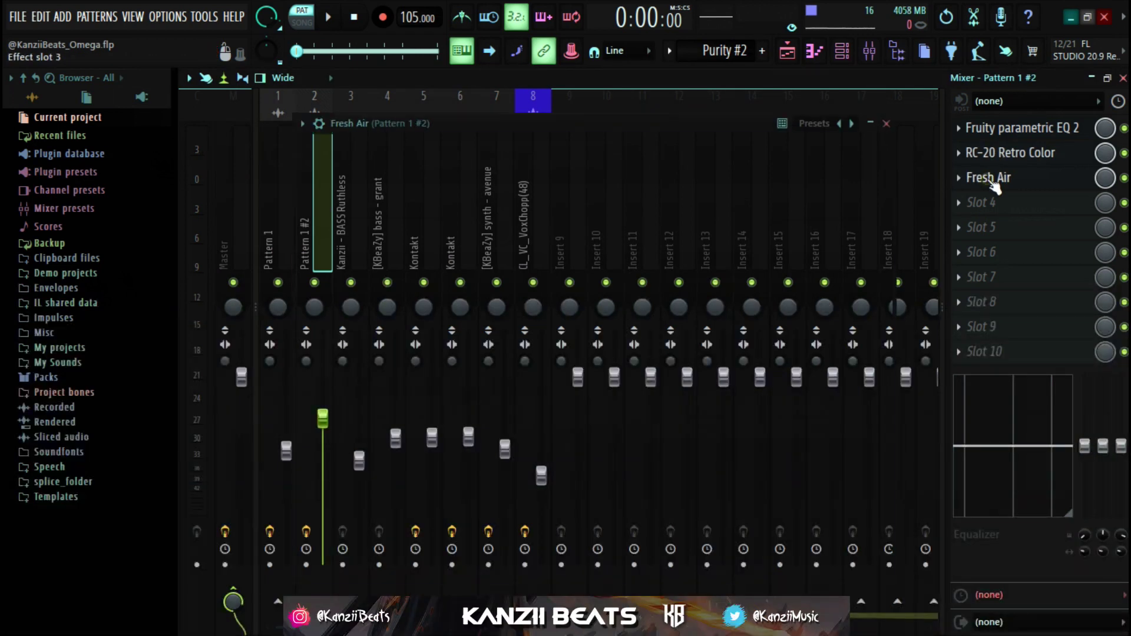
drag(640, 127, 649, 119)
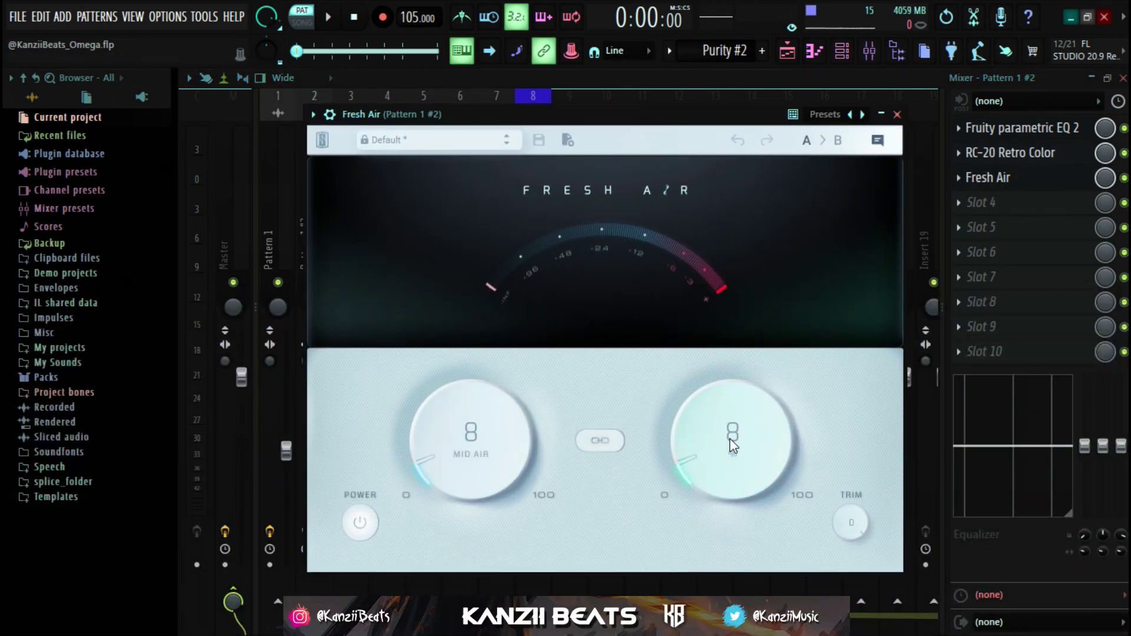
mouse_move(677, 121)
mouse_down()
mouse_move(664, 123)
mouse_move(673, 131)
mouse_up()
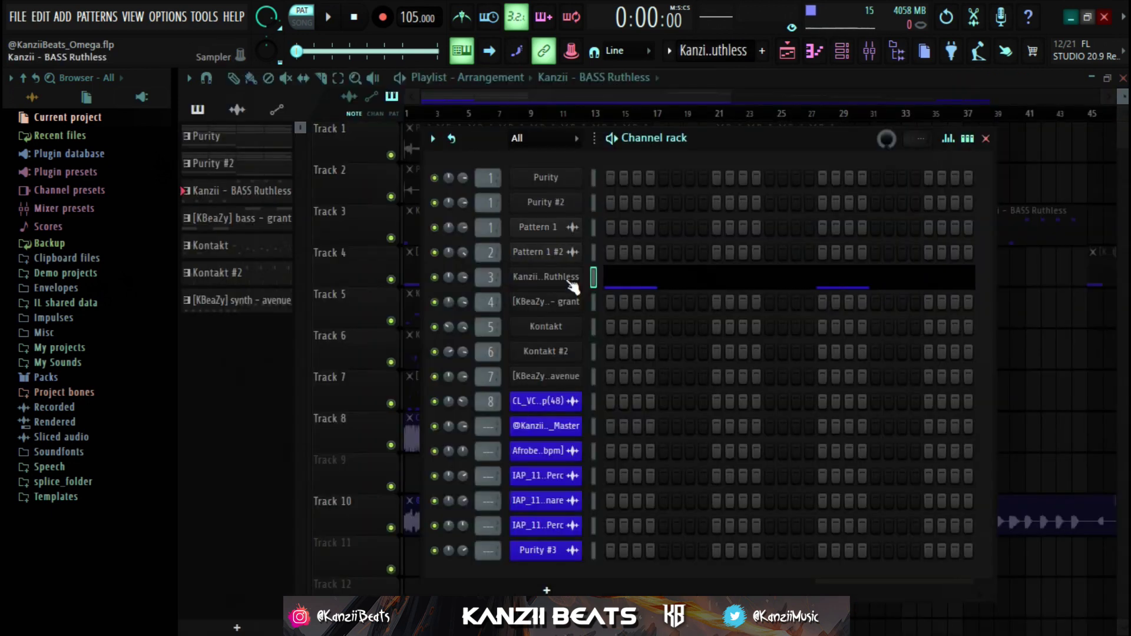
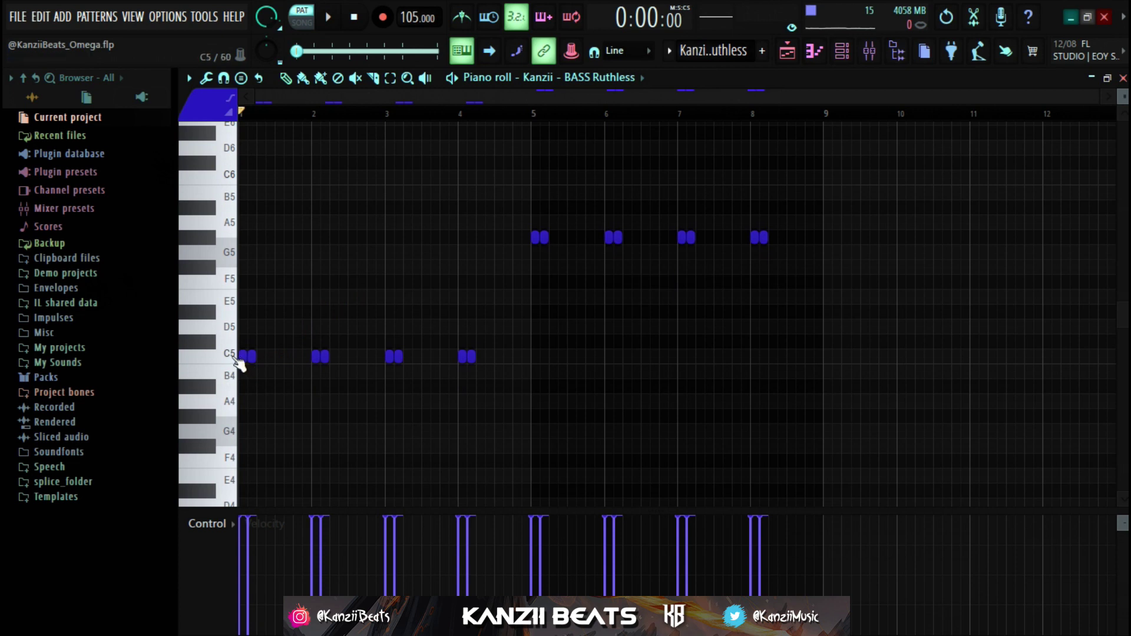
Audition the C5 and G#5 notes of the BASS Ruthless pattern and check its mixer track for effects.
click(238, 361)
click(210, 238)
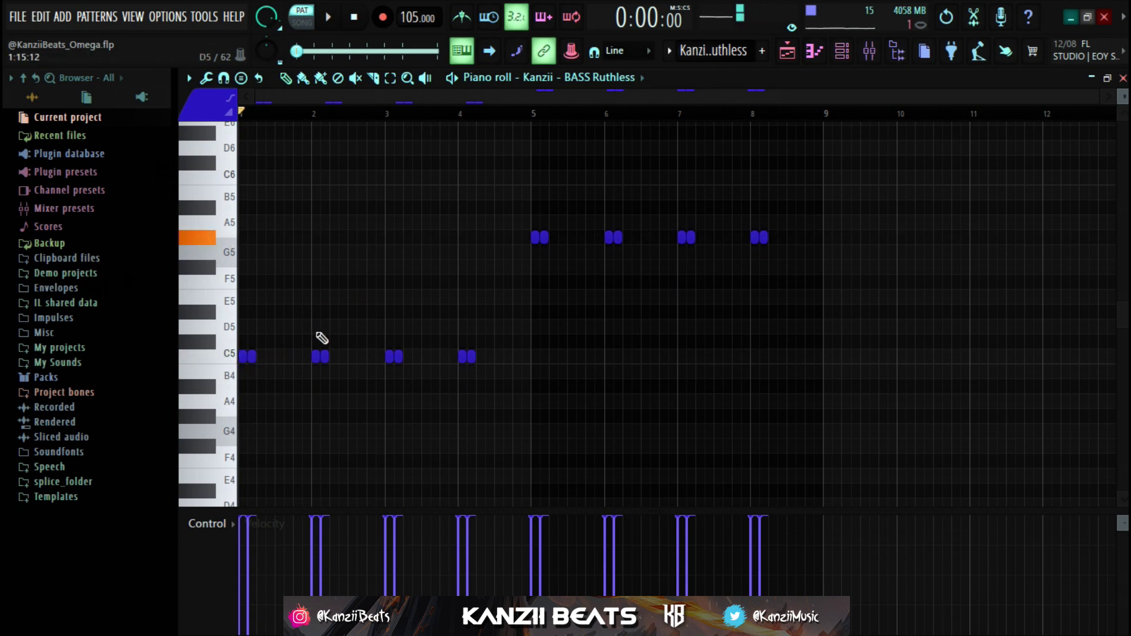
click(869, 51)
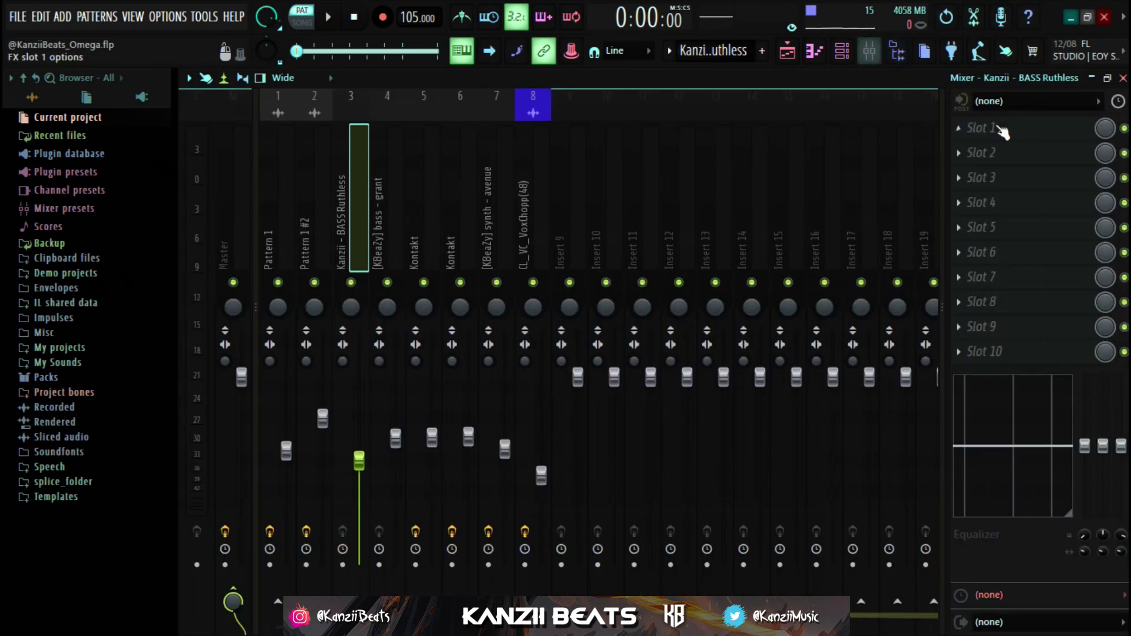
click(1107, 78)
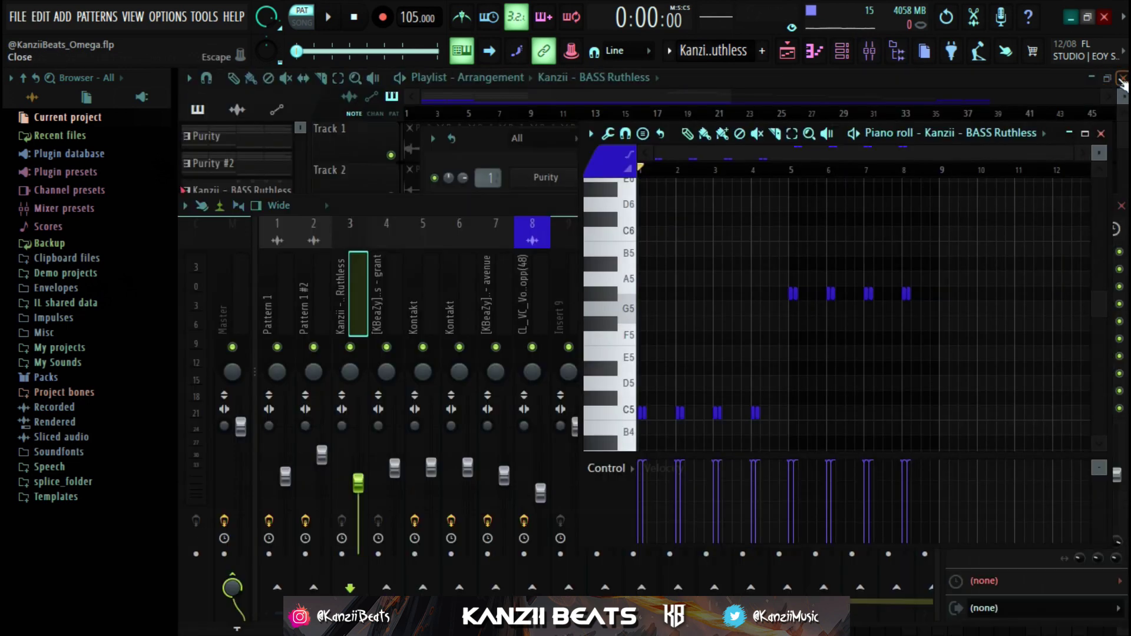
Inspect the [KBeaZy] bass - grant channel's sample settings, toggling its Reverse effect off and back on.
click(1122, 81)
click(560, 298)
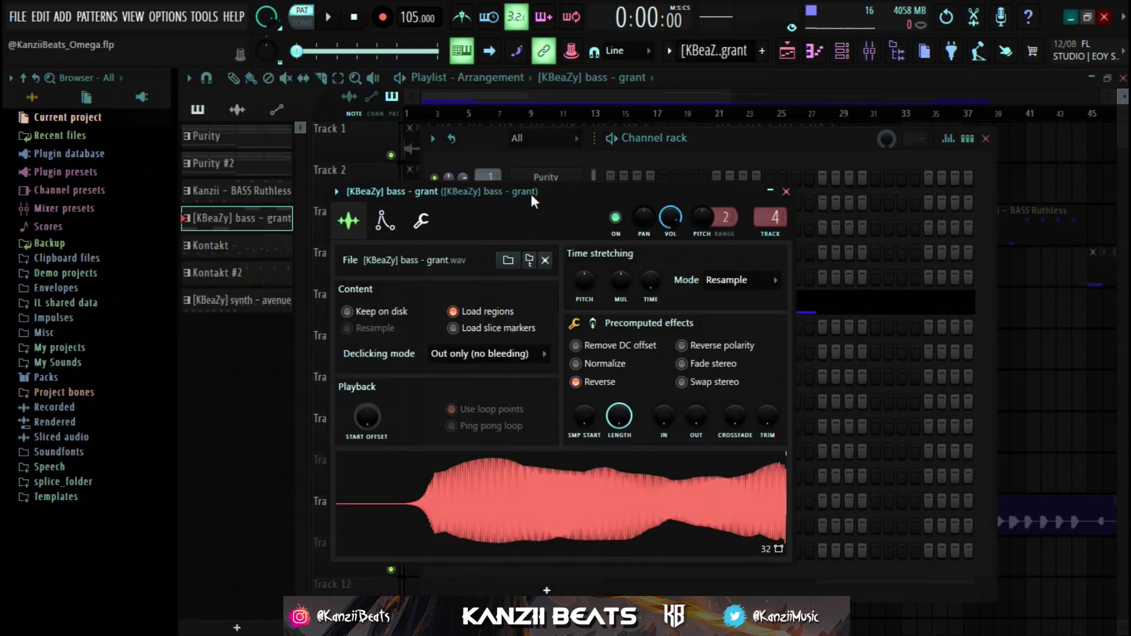
drag(531, 193, 551, 158)
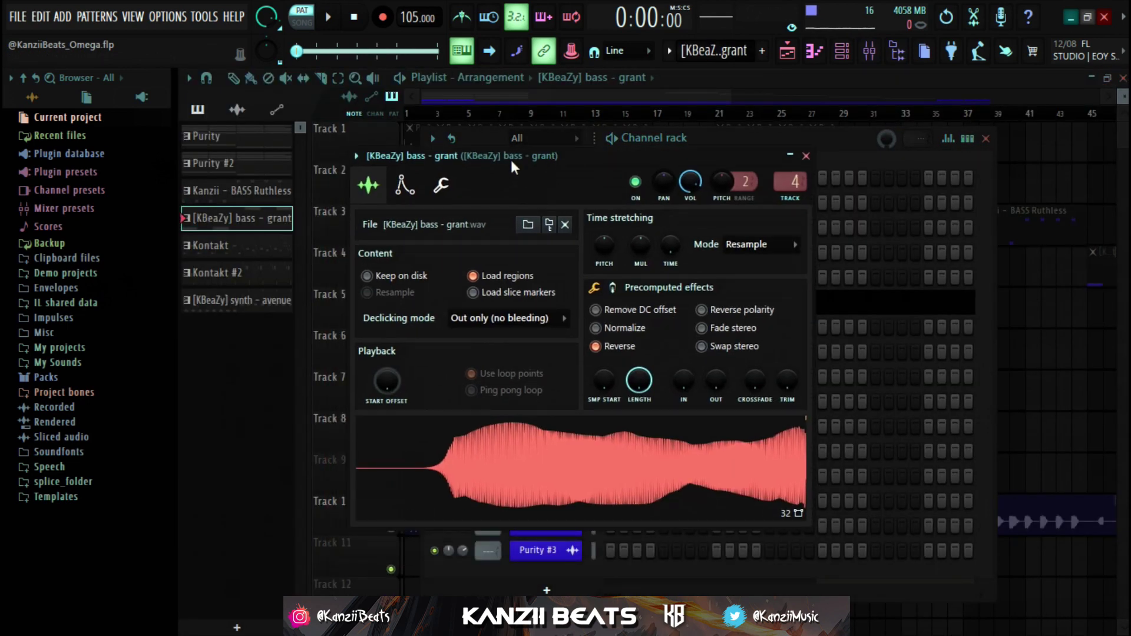
click(603, 350)
click(603, 349)
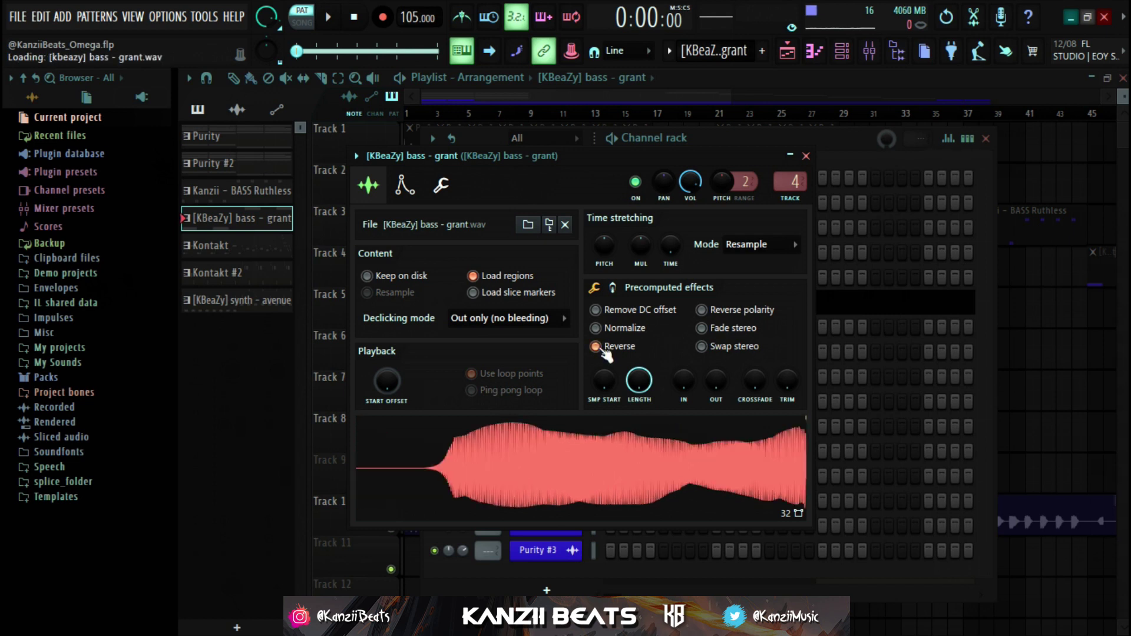
Review the volume envelope of the [KBeaZy] bass - grant channel, including its delay, attack and hold controls.
click(405, 185)
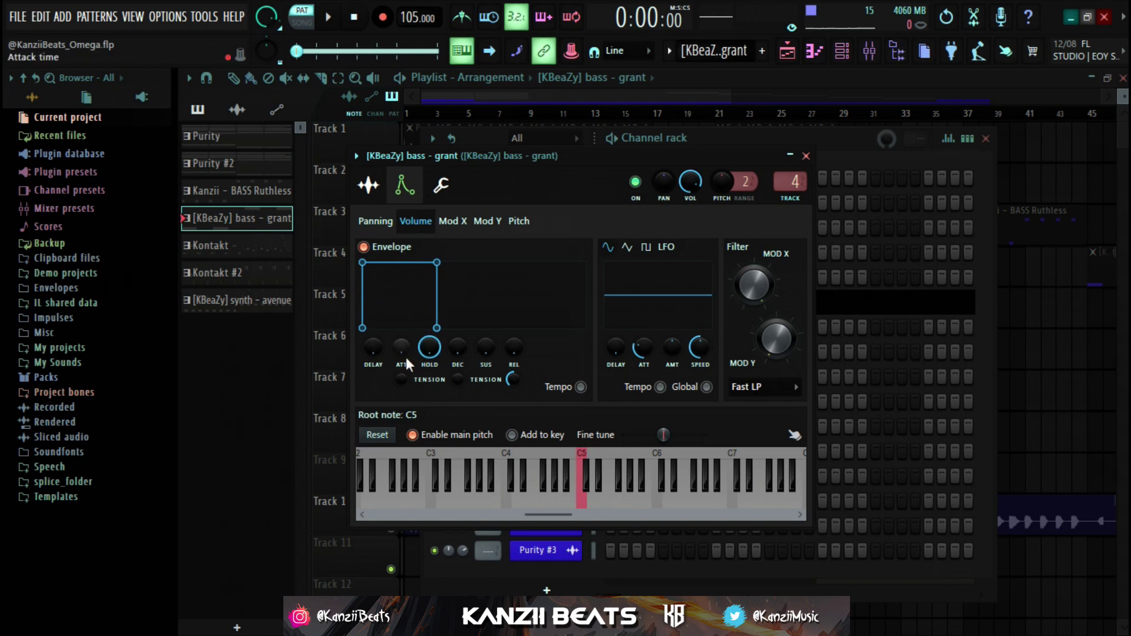
click(375, 352)
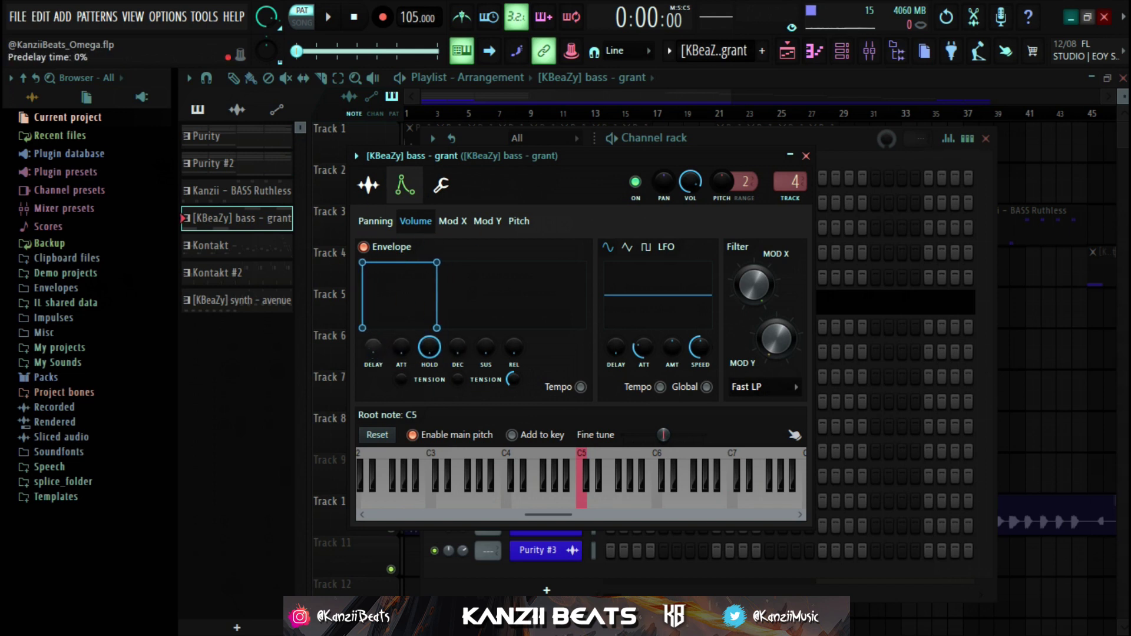
drag(439, 348, 439, 360)
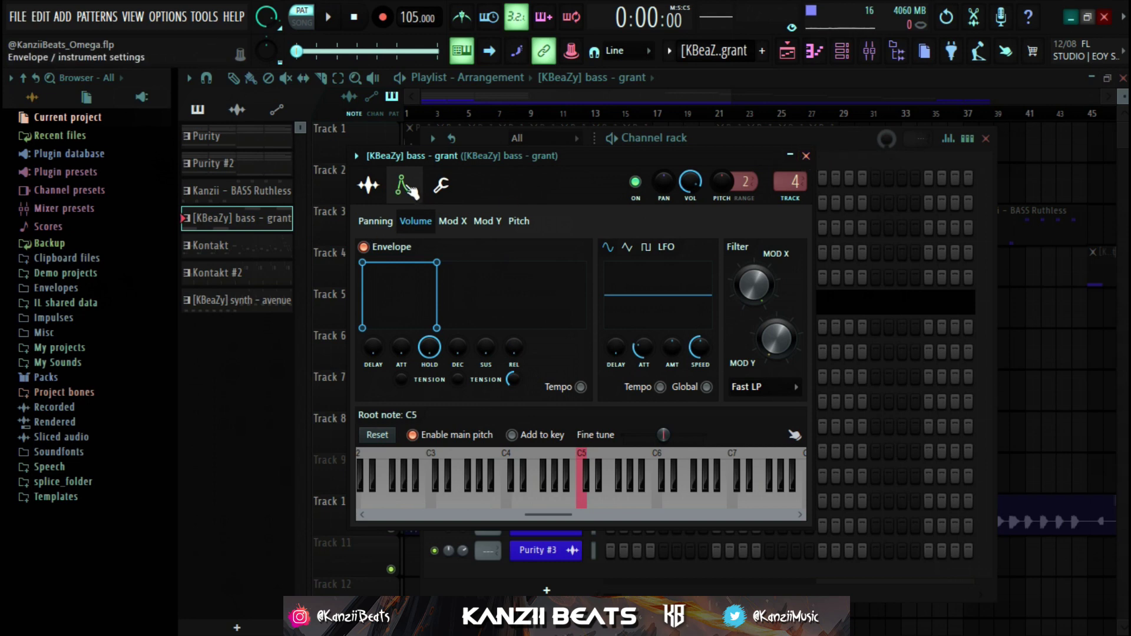
click(368, 185)
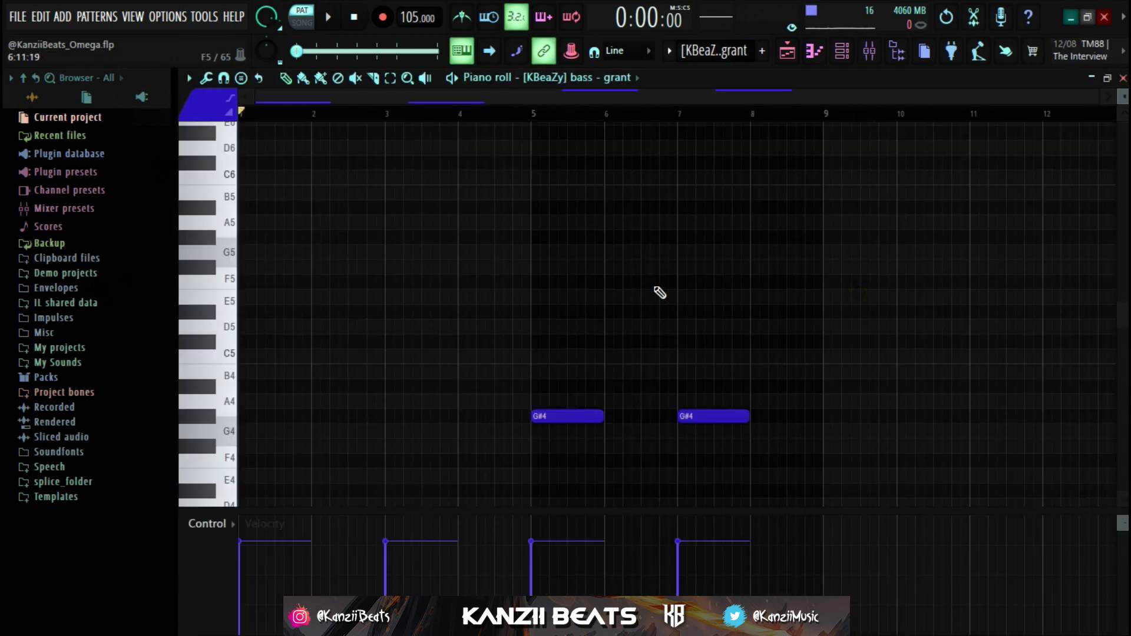
Play the [KBeaZy] bass - grant pattern, review its C4 and G#4 notes, and check its mixer track for effects.
key(space)
scroll(659, 293, down, 4)
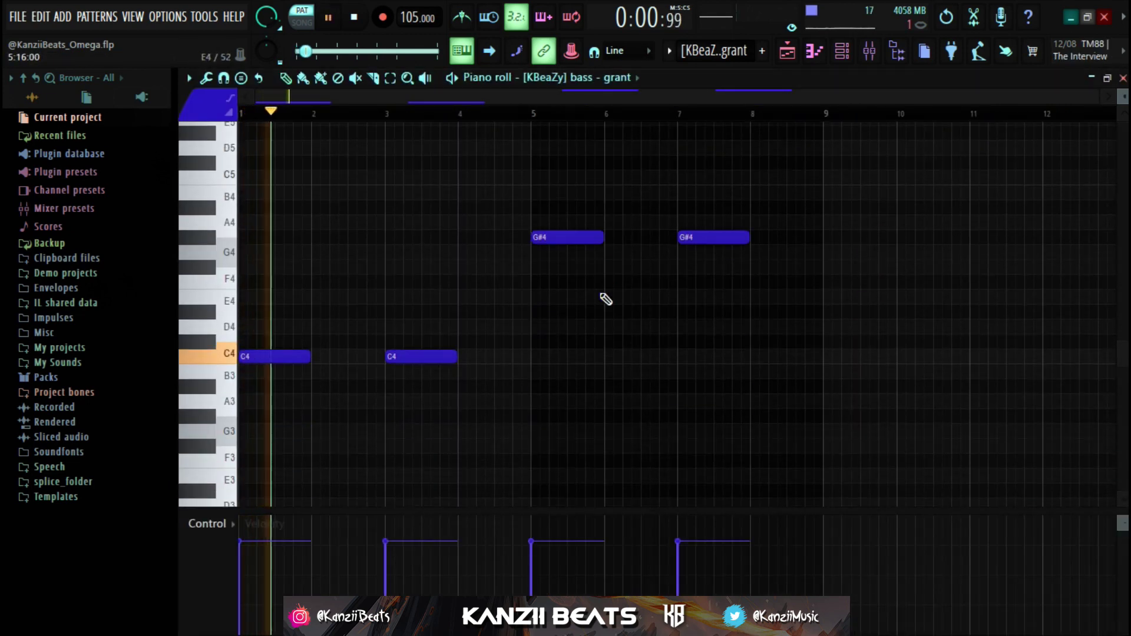
scroll(606, 299, up, 2)
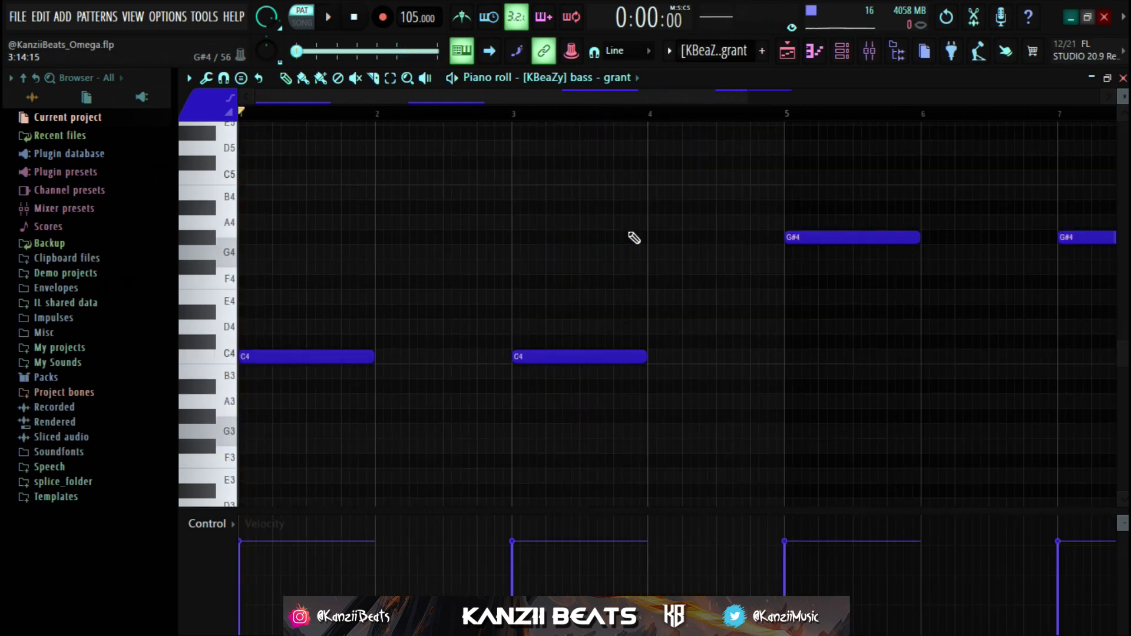
click(879, 59)
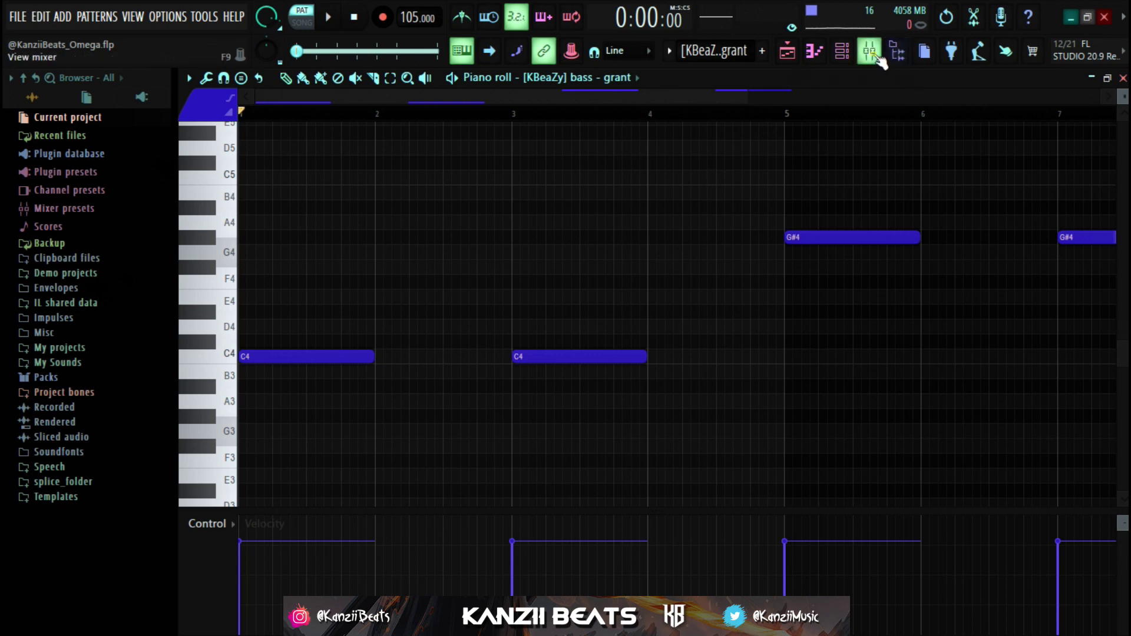
click(869, 51)
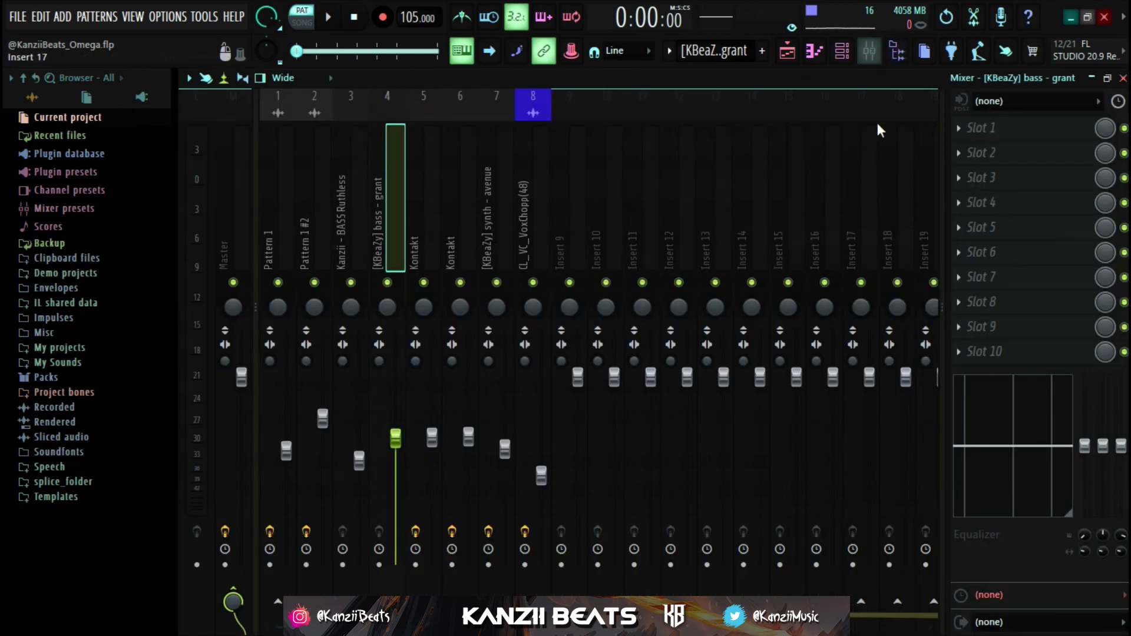
click(1122, 78)
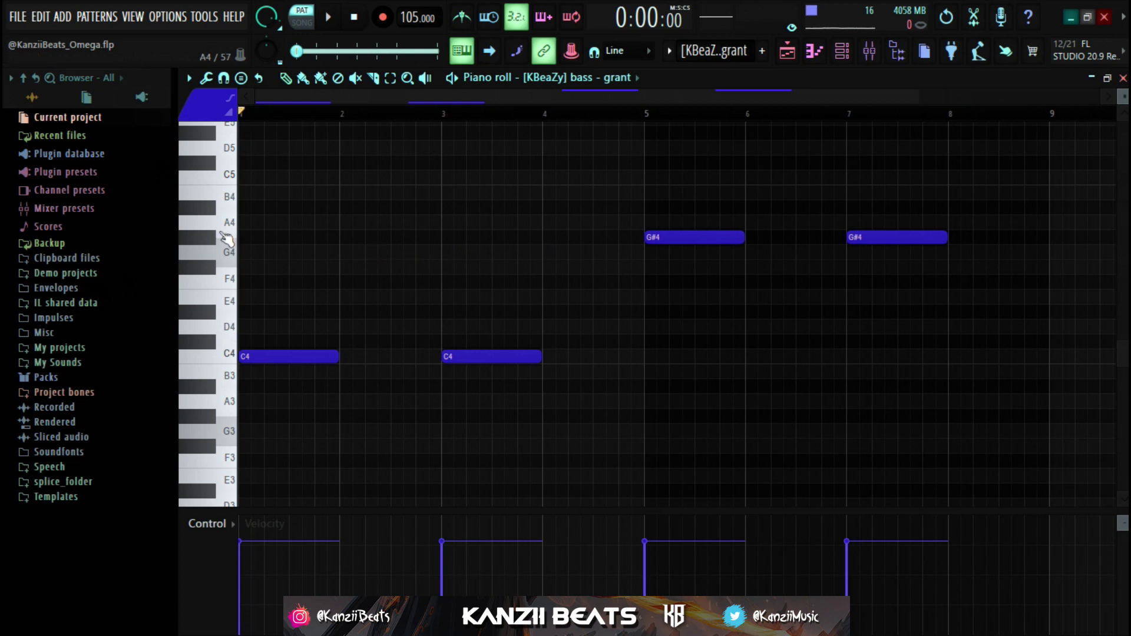
Inspect the Kontakt channel's Evolution Hollowbody Blues instrument and view its Clean presets without changing the preset.
drag(255, 185, 994, 334)
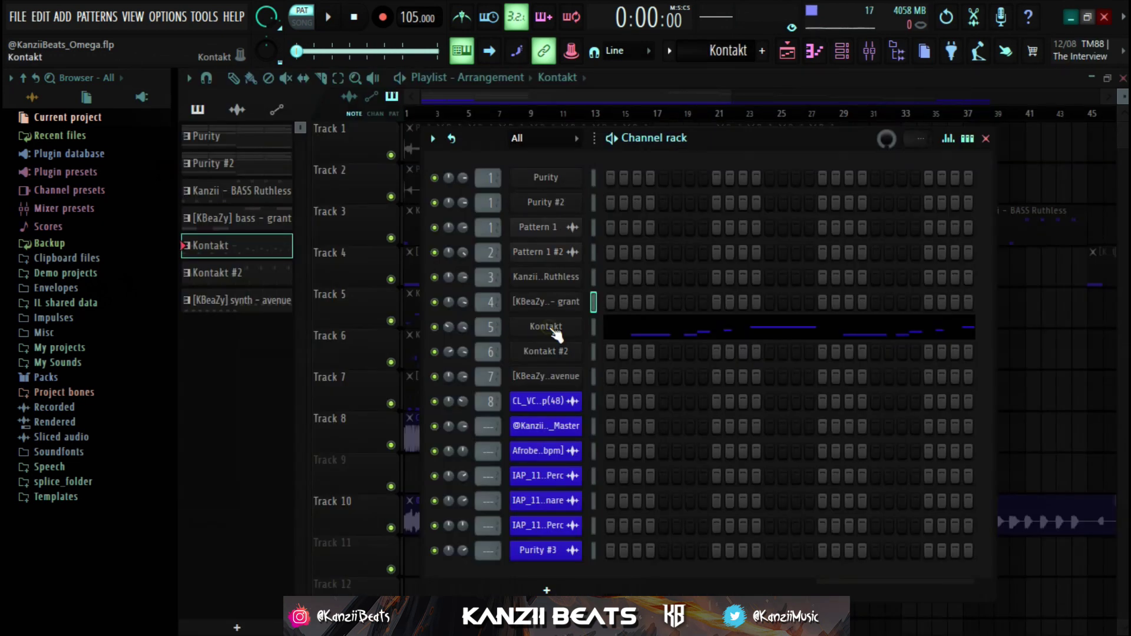
click(552, 329)
drag(692, 136, 655, 97)
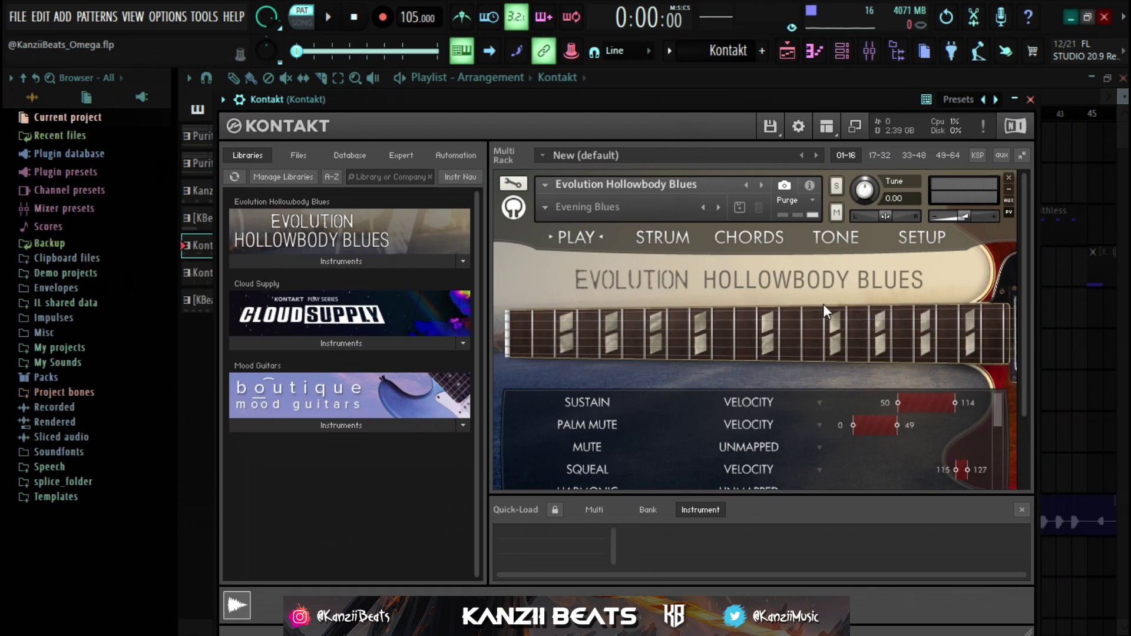
click(545, 207)
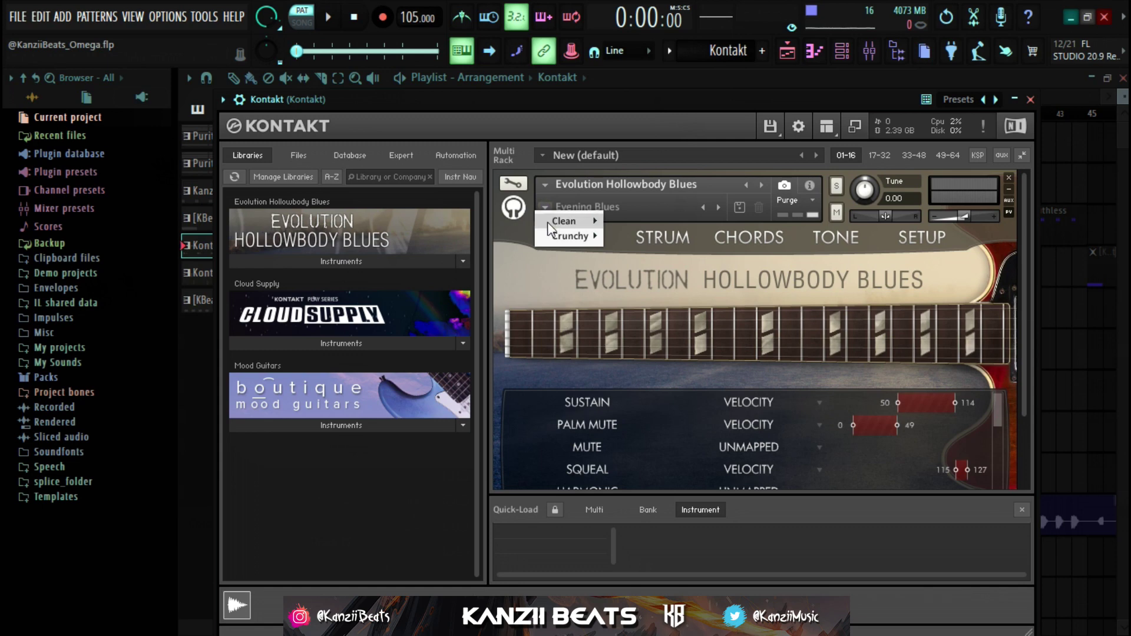
mouse_move(556, 221)
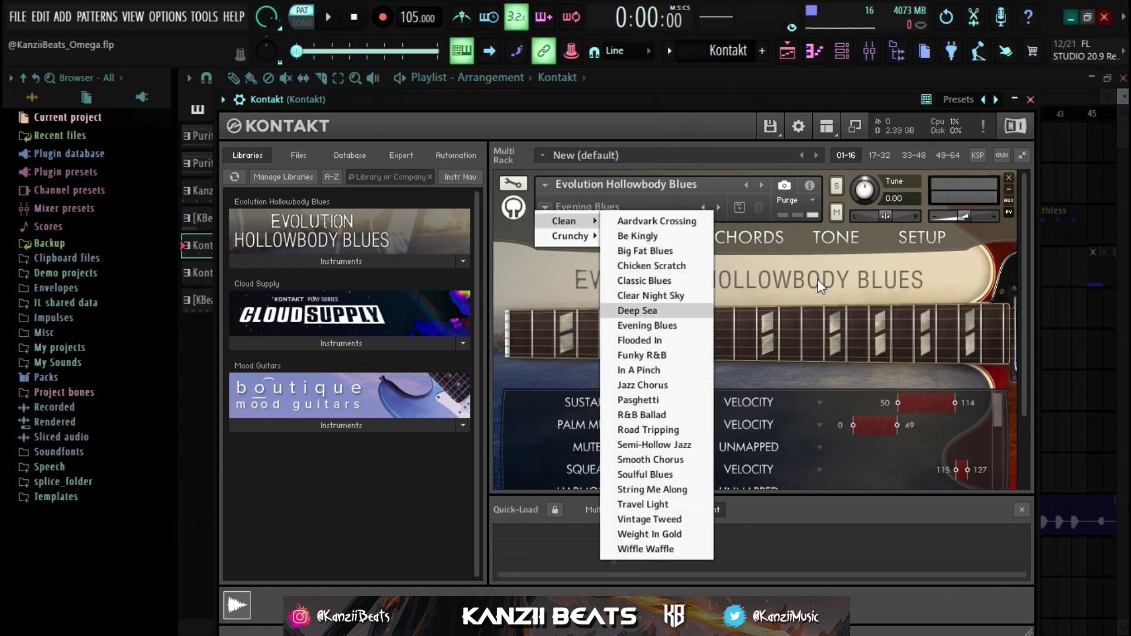
click(1030, 99)
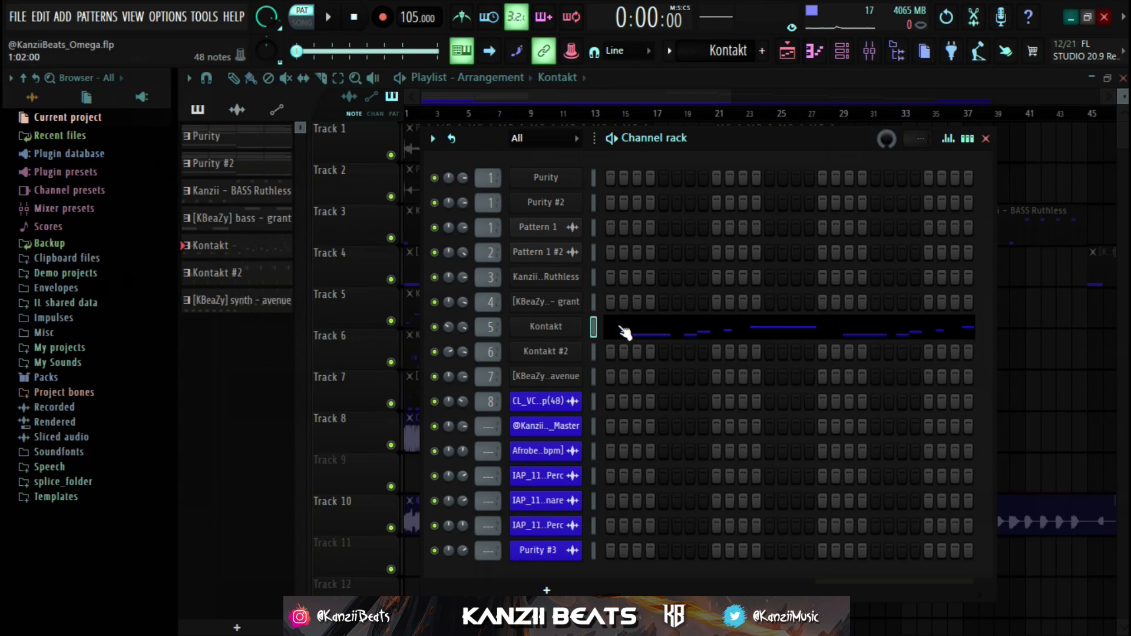
Play the Kontakt pattern and review its guitar melody notes in the piano roll.
click(624, 333)
key(space)
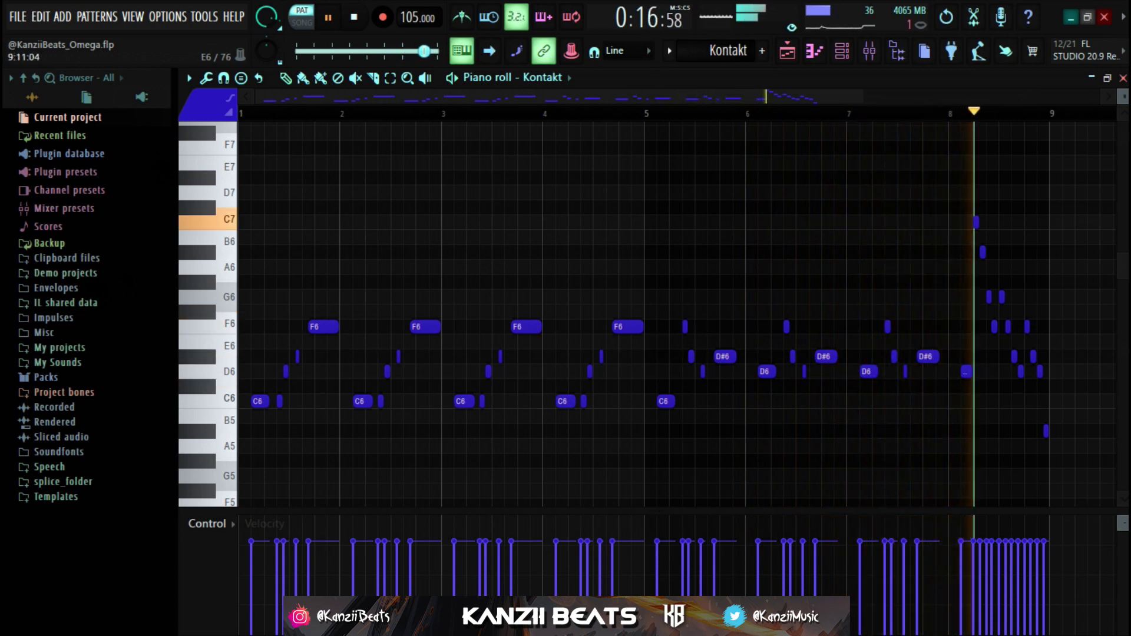
key(space)
scroll(536, 259, down, 3)
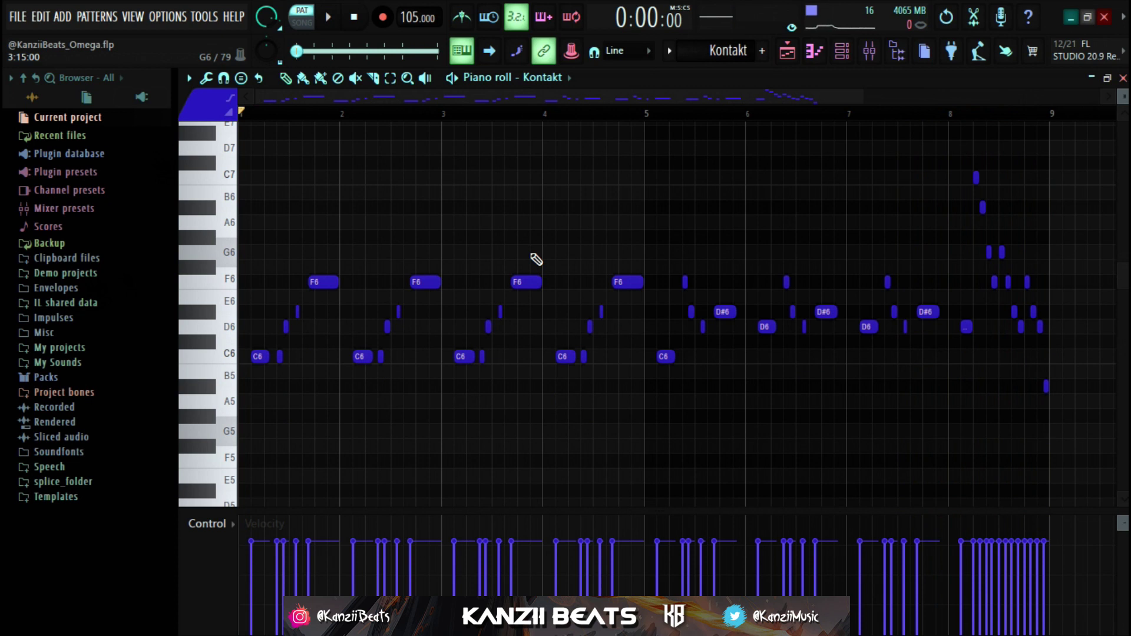
Set the piano roll's scale highlighting to root note C with the Minor Natural (Aeolian) scale.
click(188, 78)
mouse_move(212, 177)
mouse_move(338, 193)
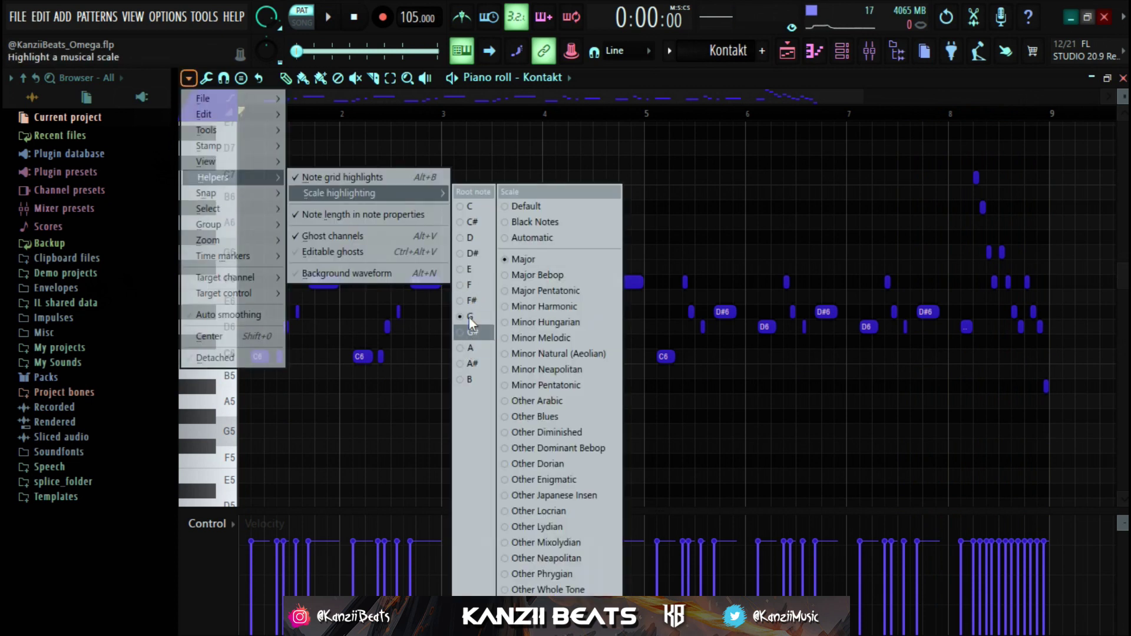
click(471, 207)
click(557, 354)
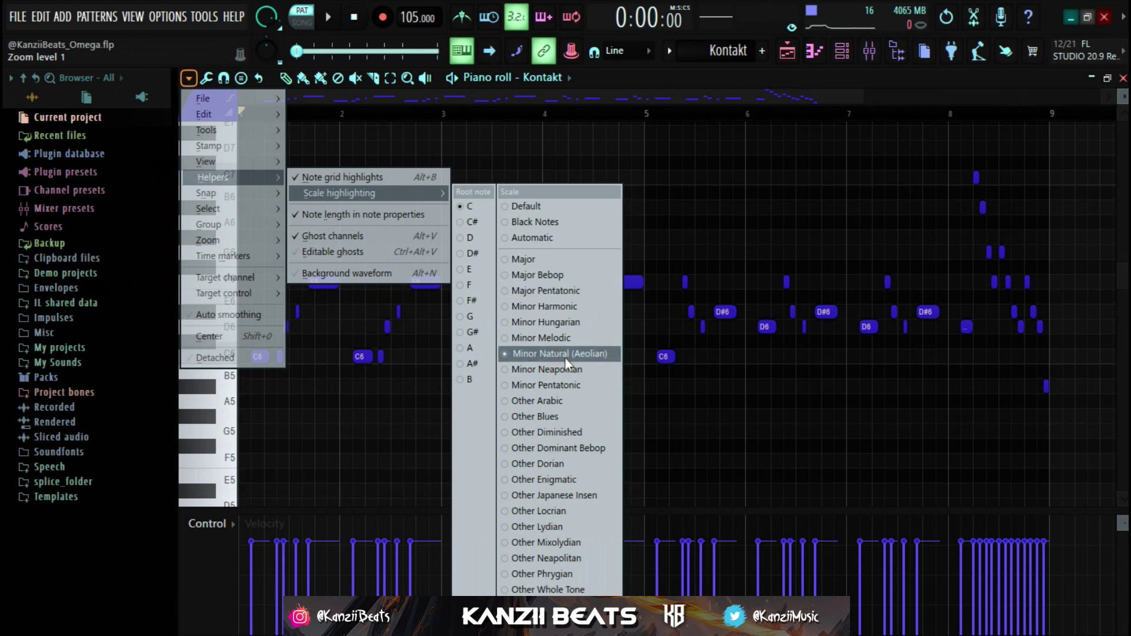
key(Escape)
Audition the descending run in bar 8 of the Kontakt pattern note by note, from C7 to the first short D6.
scroll(750, 354, up, 5)
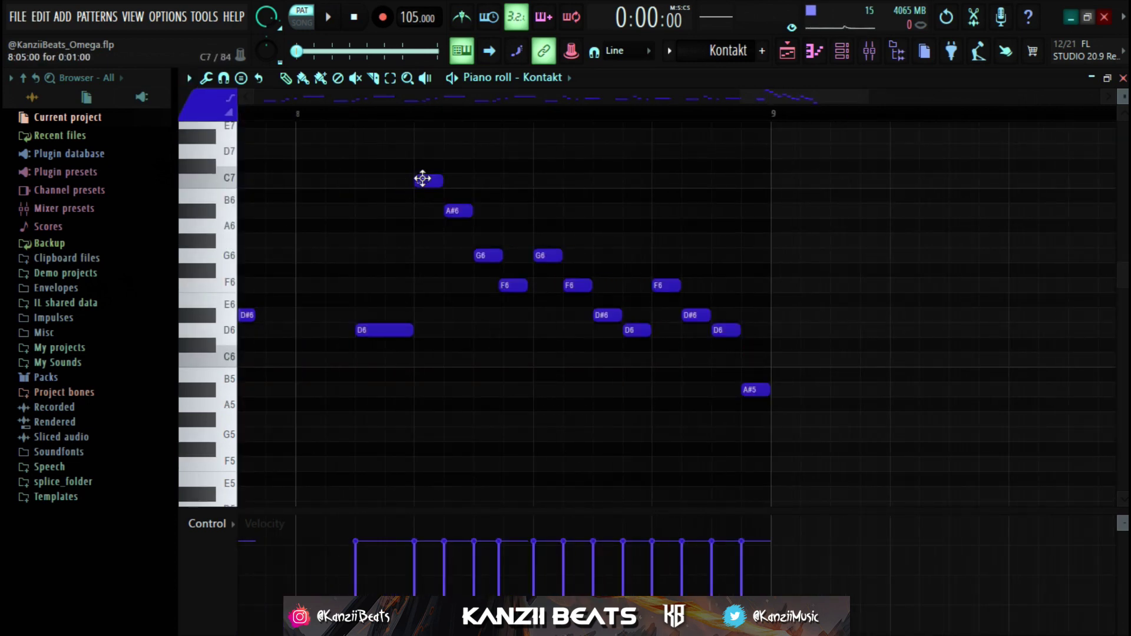
click(424, 180)
click(457, 210)
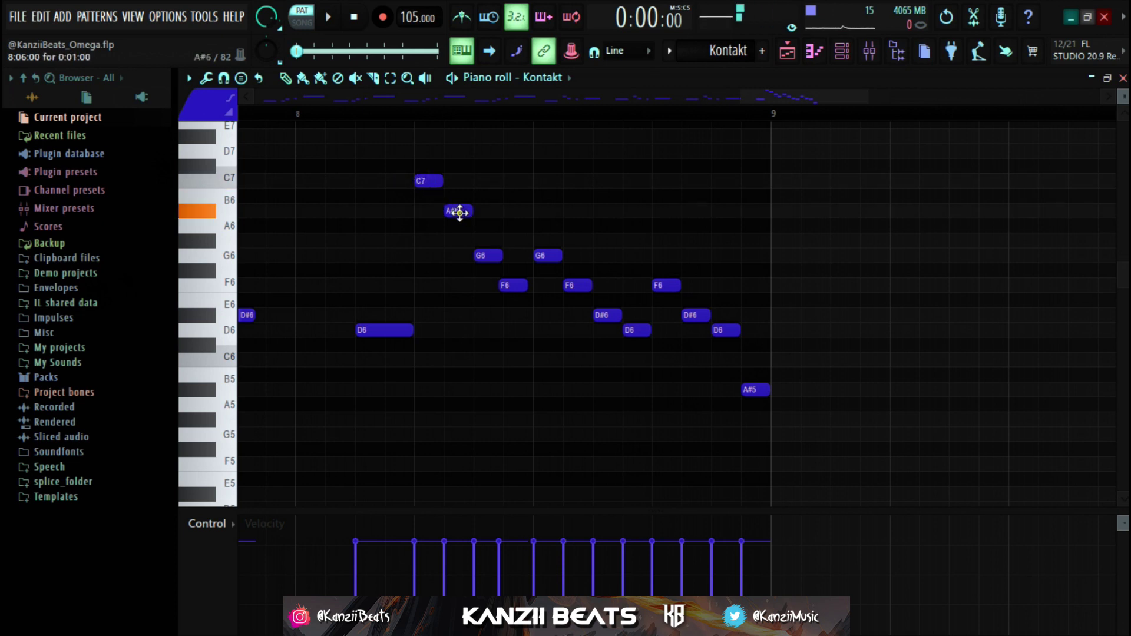
click(487, 256)
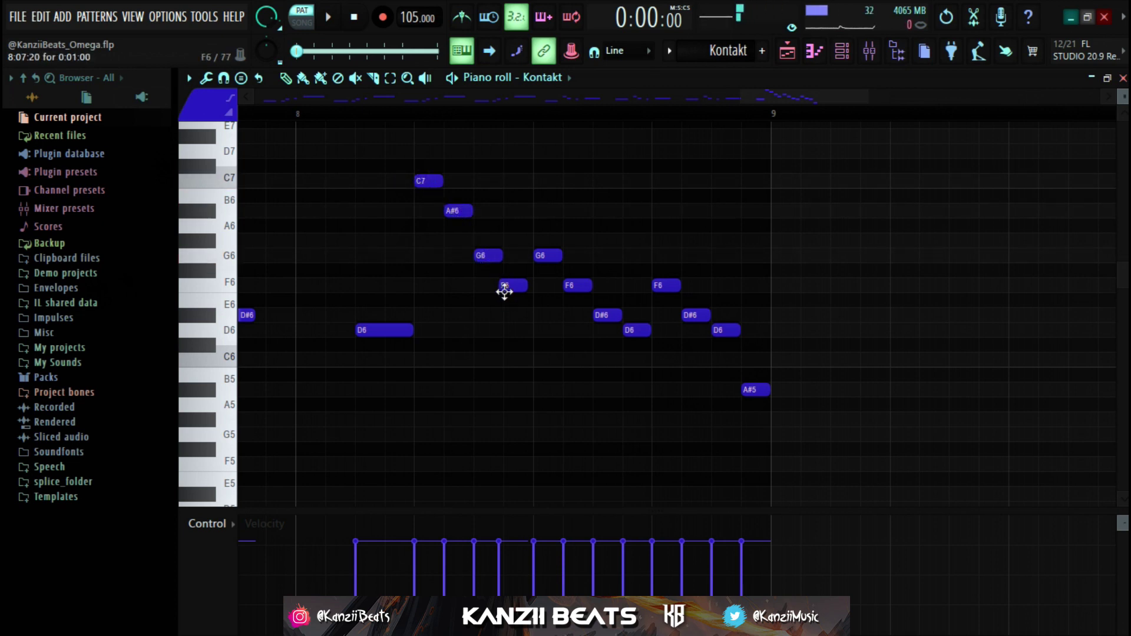
click(505, 287)
click(539, 255)
click(575, 285)
click(598, 314)
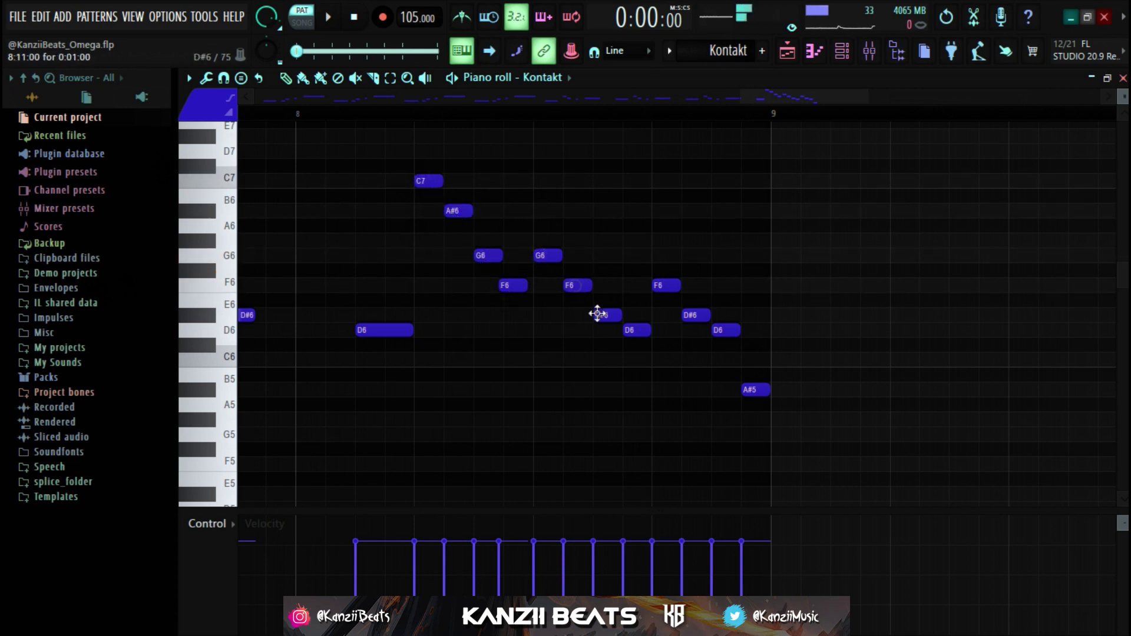
click(634, 329)
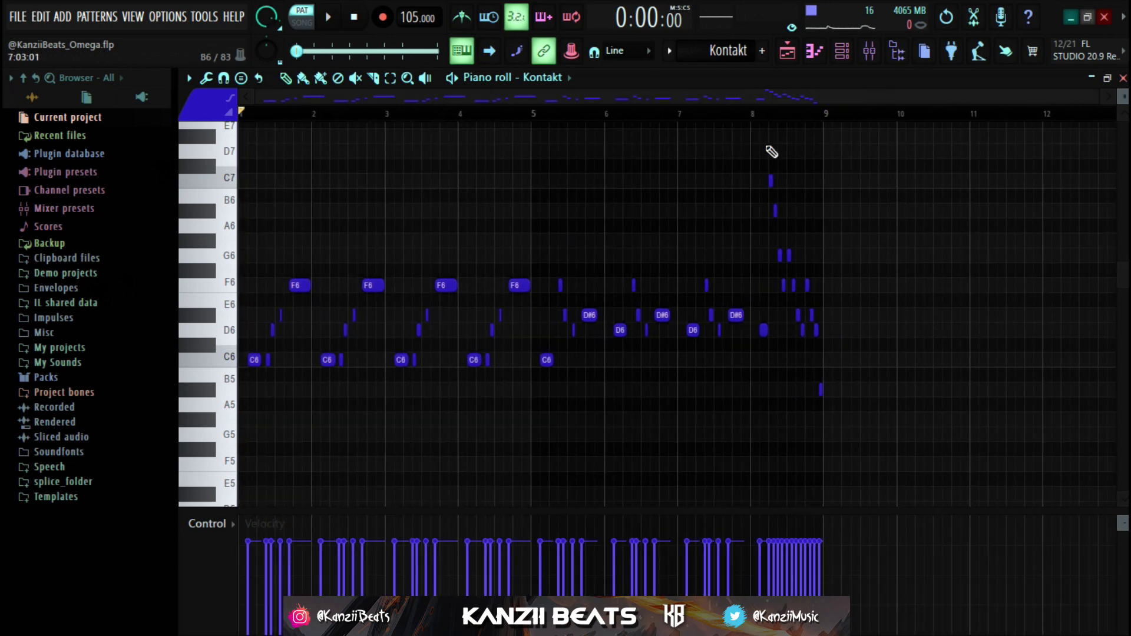
Examine the Fruity parametric EQ 2, RC-20 Retro Color and Fruity Delay 3 settings on the Kontakt mixer track.
key(F9)
click(1029, 134)
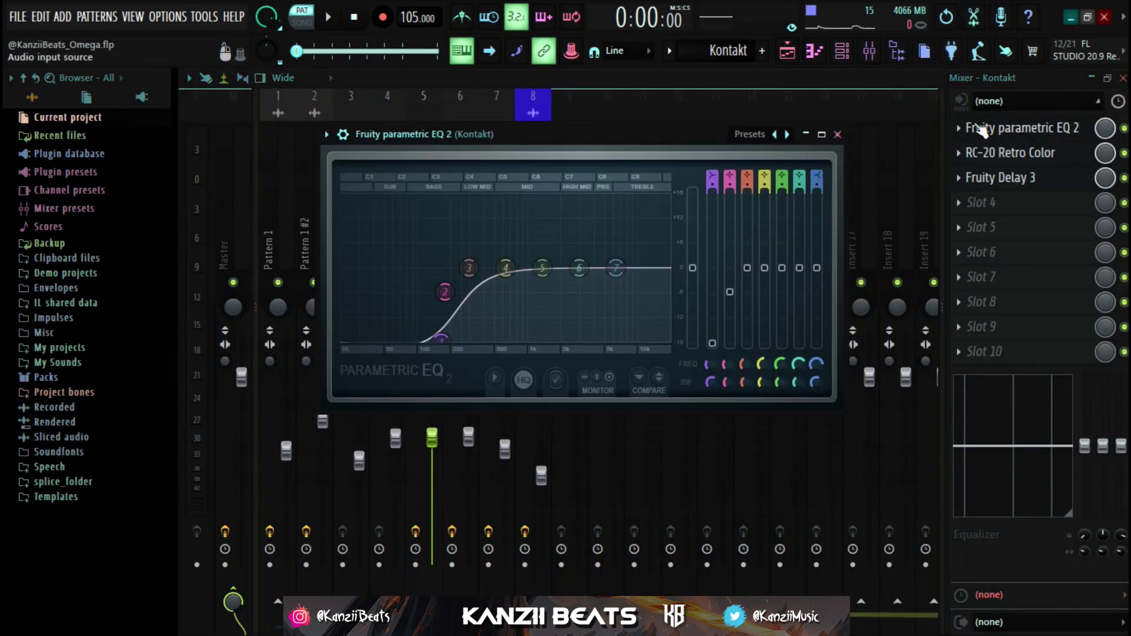
click(1010, 152)
drag(564, 126, 560, 101)
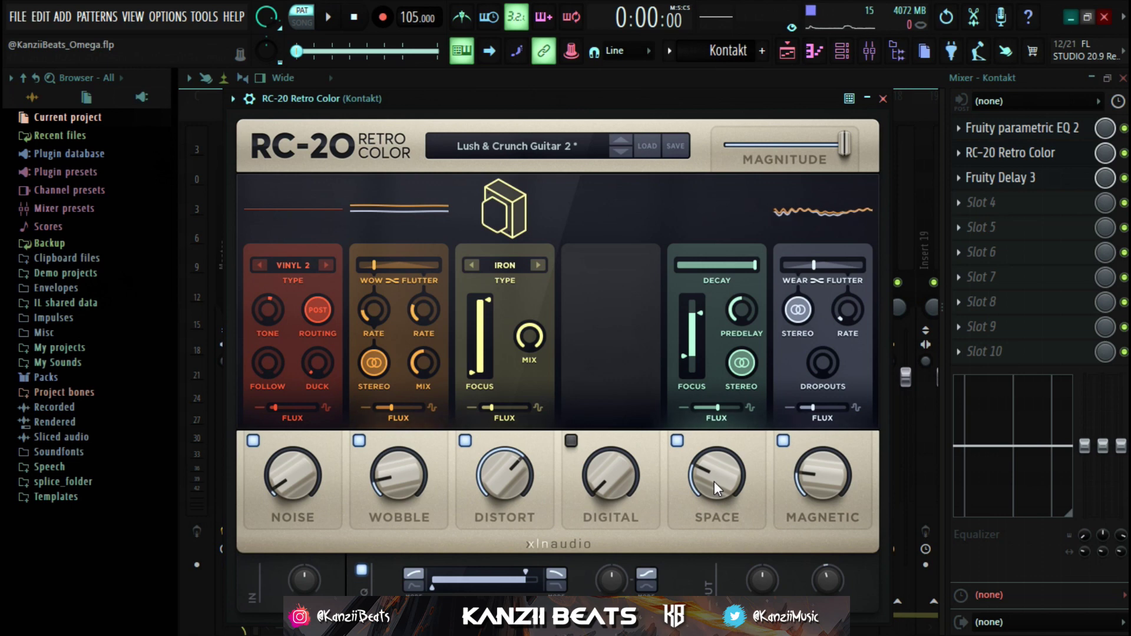
click(1000, 177)
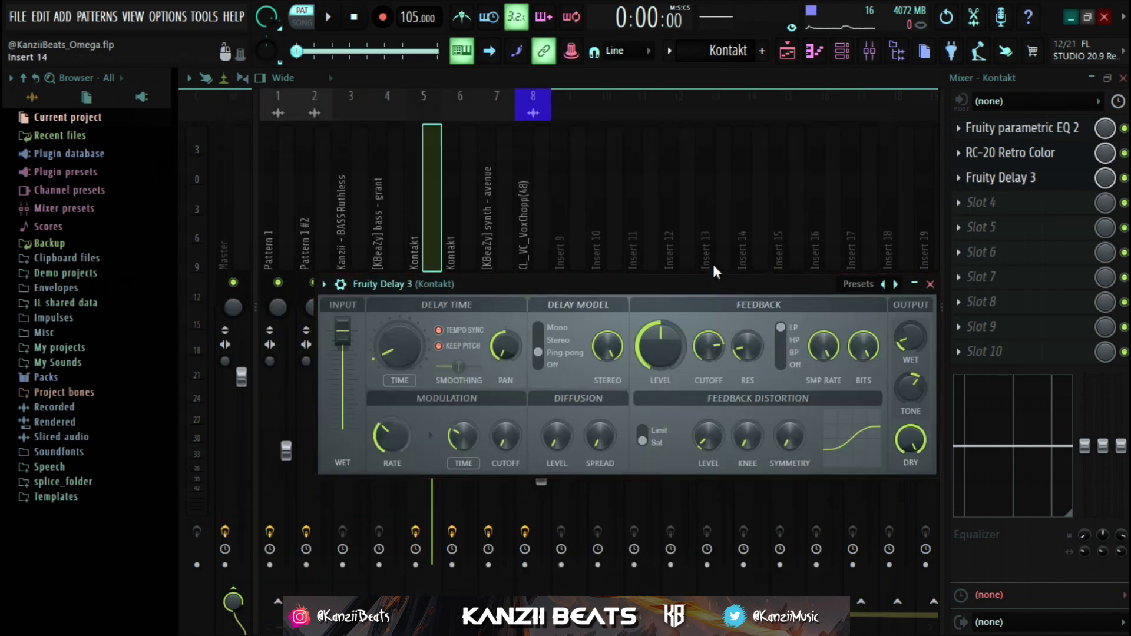
drag(692, 283, 664, 241)
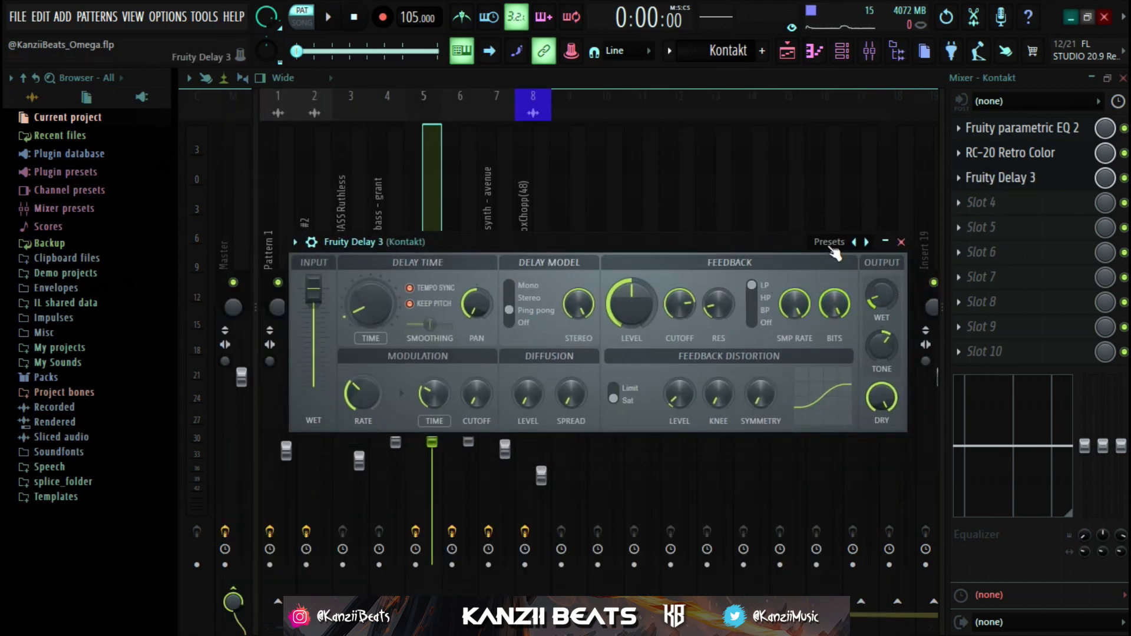
click(853, 241)
click(875, 296)
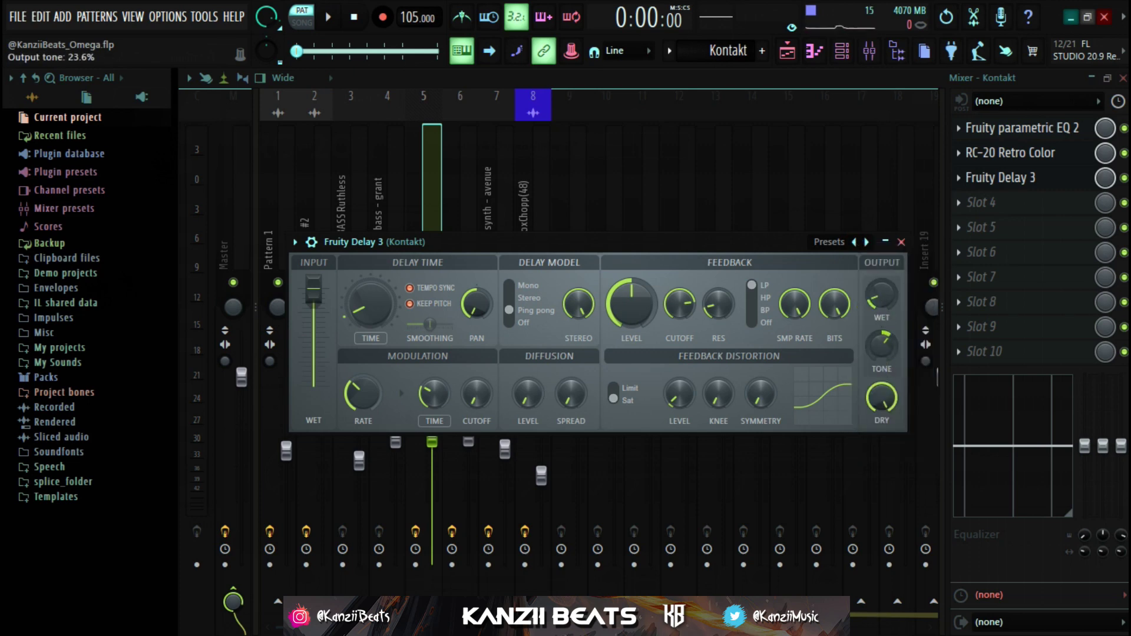
click(1122, 78)
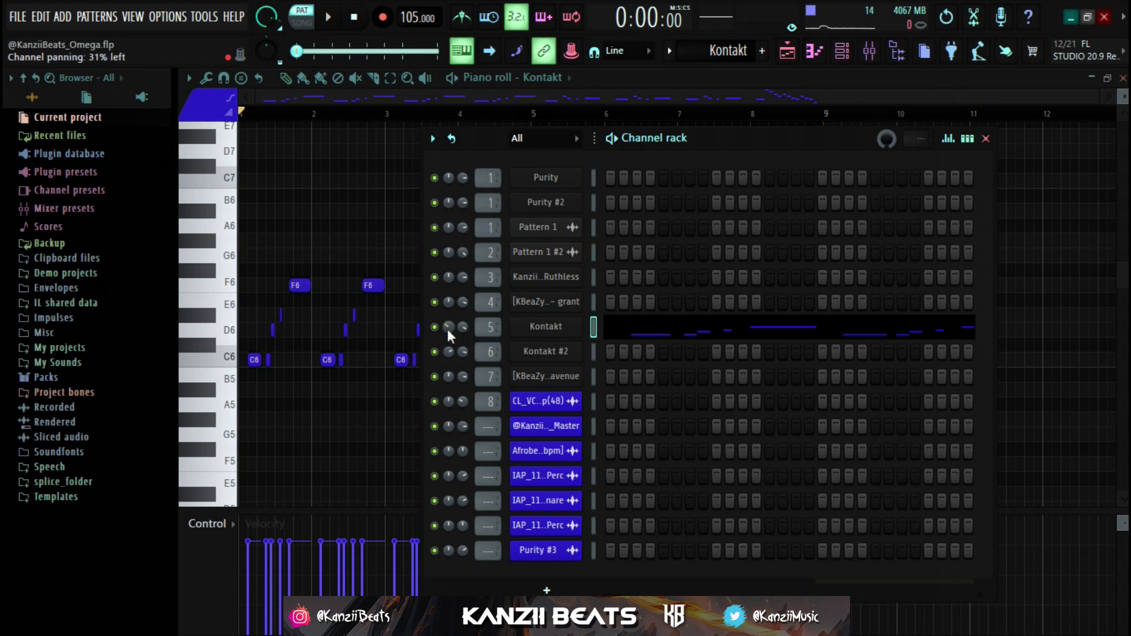
Select the Kontakt #2 pattern and examine its Evolution Hollowbody Blues instrument and the Clean and Crunchy preset categories.
key(F5)
key(KP_Add)
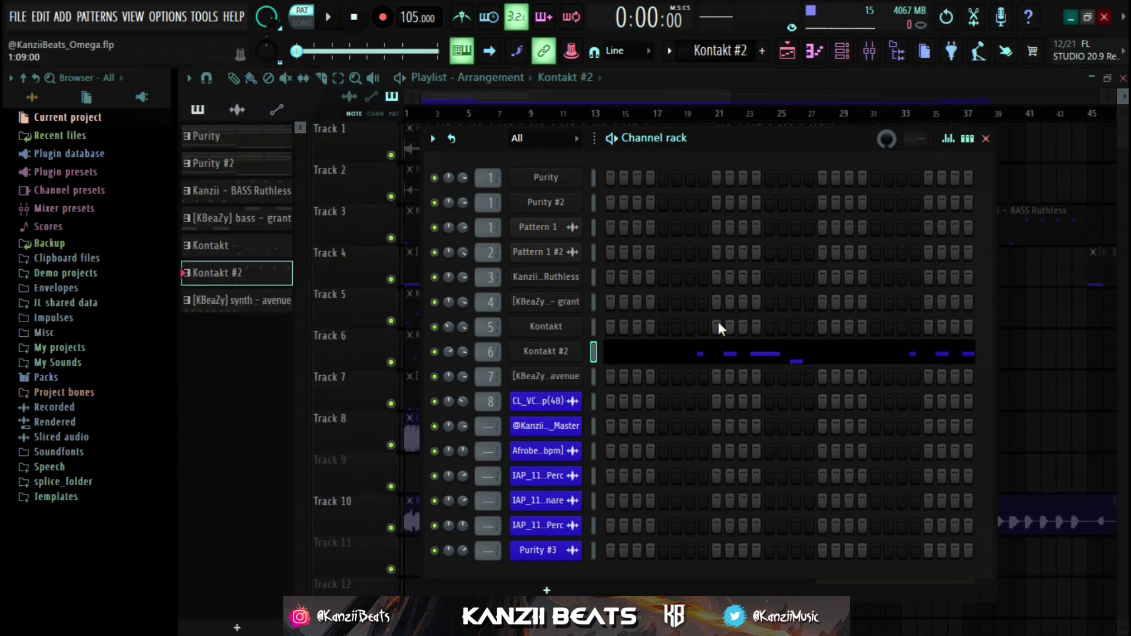
click(561, 351)
click(586, 210)
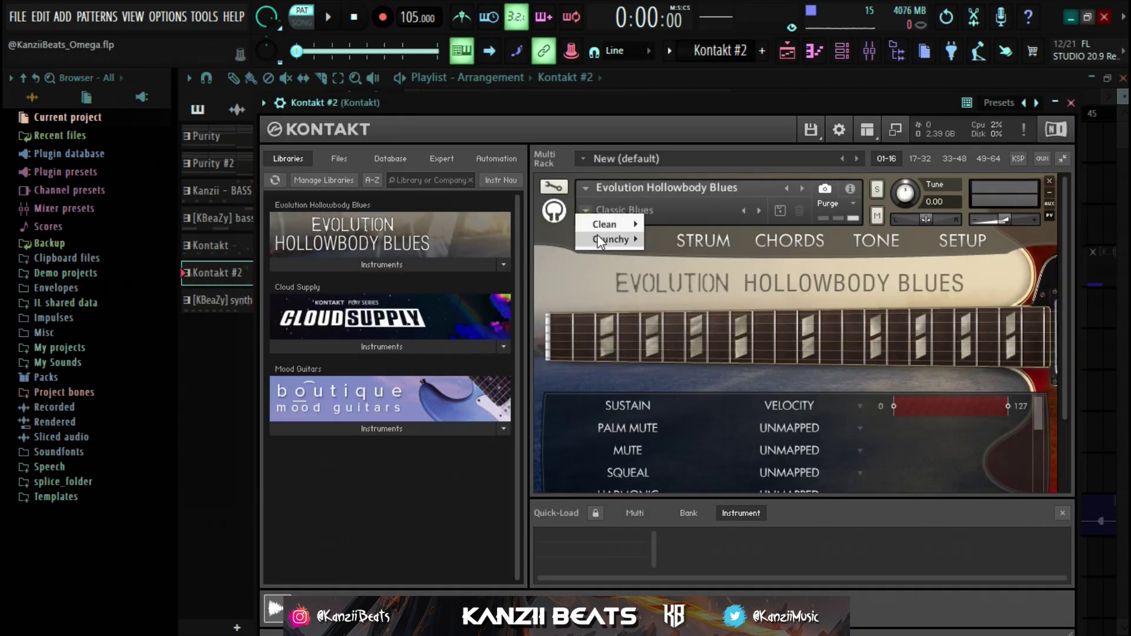
mouse_move(606, 225)
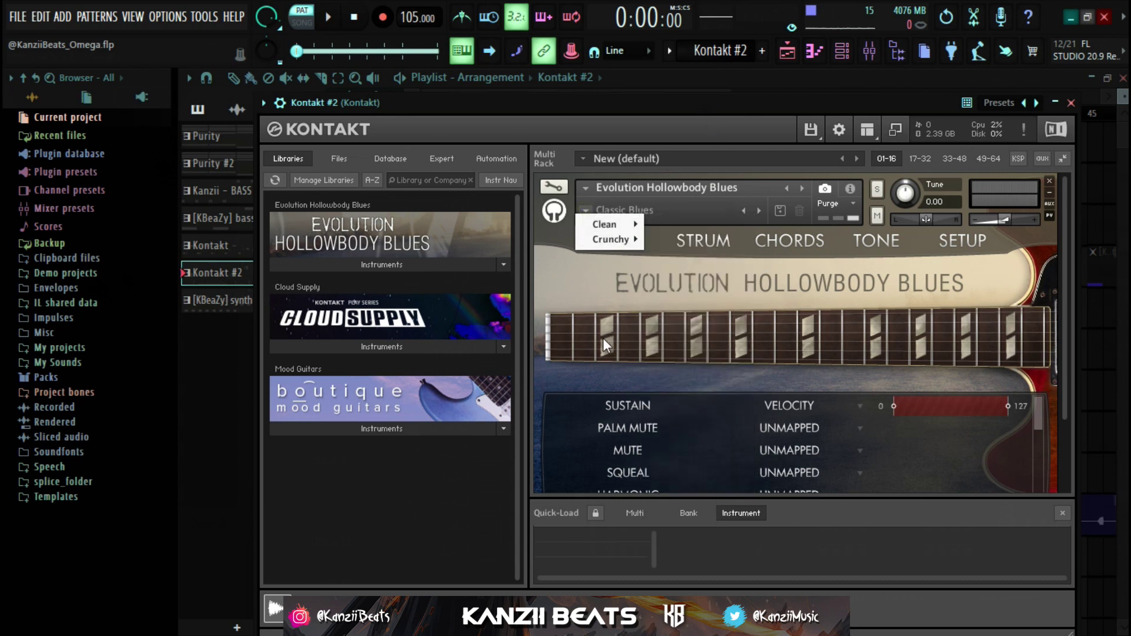
click(1124, 150)
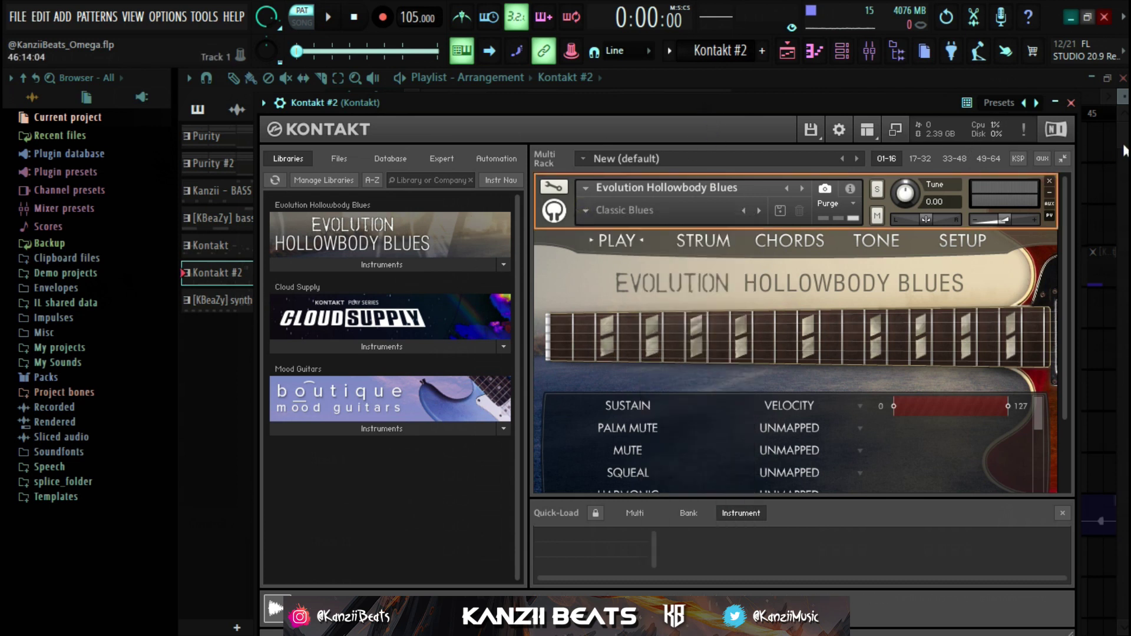
click(1071, 103)
Play the Kontakt #2 pattern through bar 8 and review its guitar notes in the piano roll.
click(676, 356)
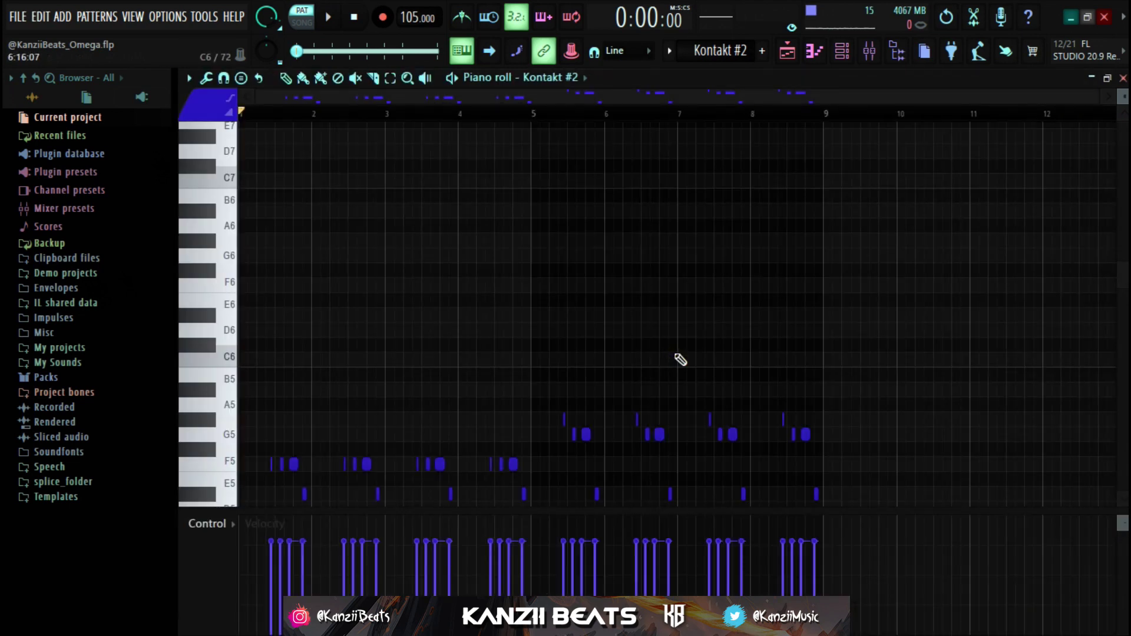
key(space)
scroll(678, 360, down, 3)
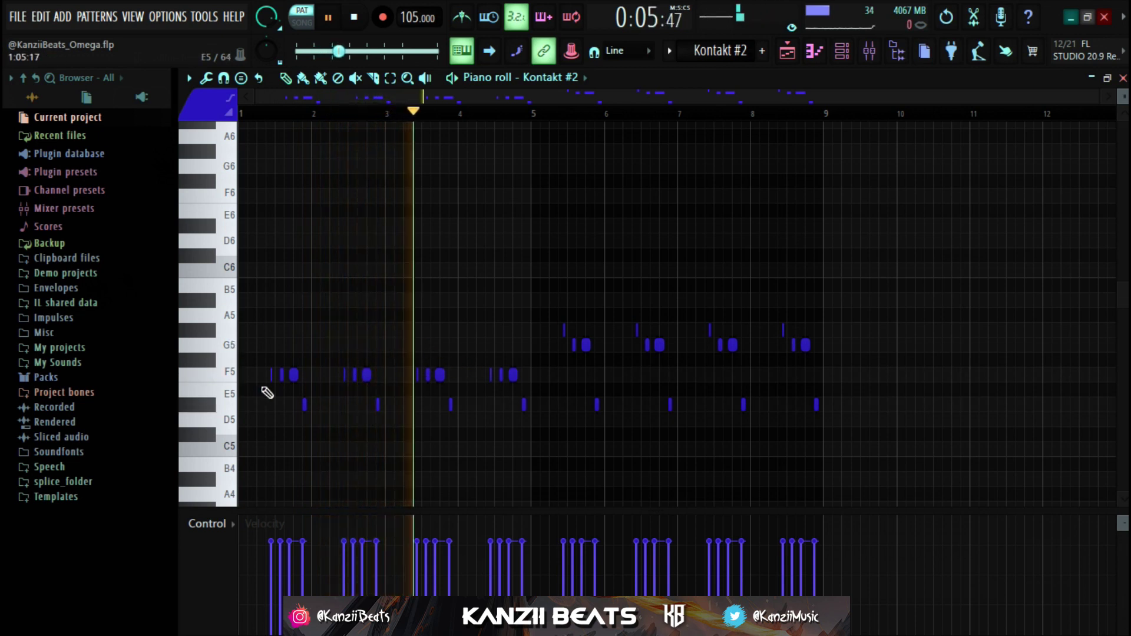
scroll(266, 393, up, 2)
scroll(467, 396, up, 3)
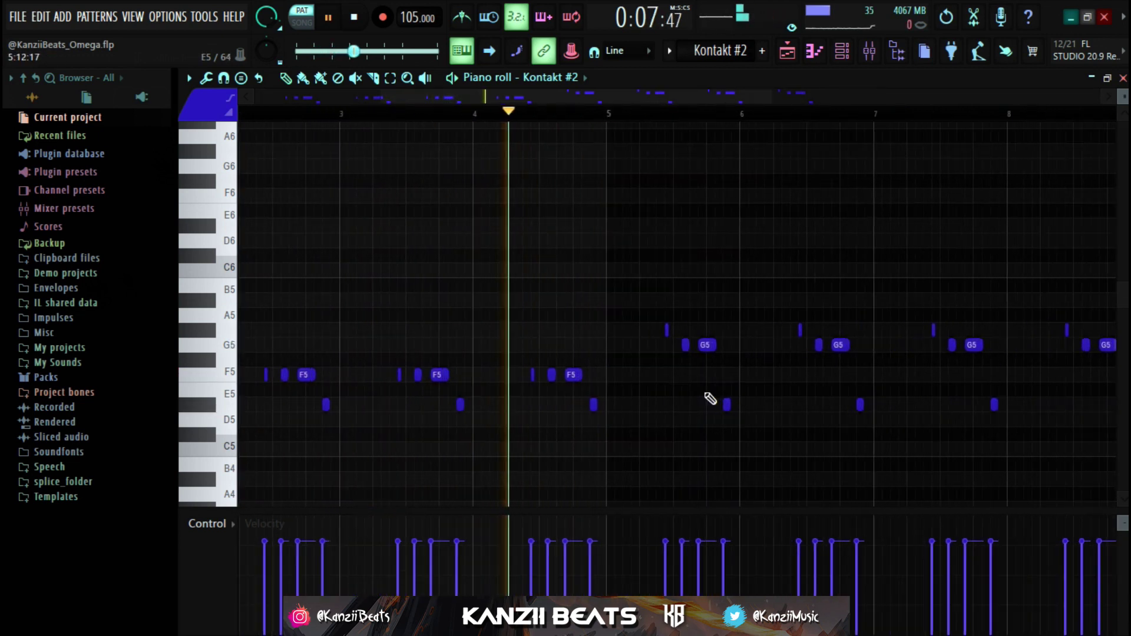
scroll(563, 404, down, 3)
scroll(581, 404, up, 5)
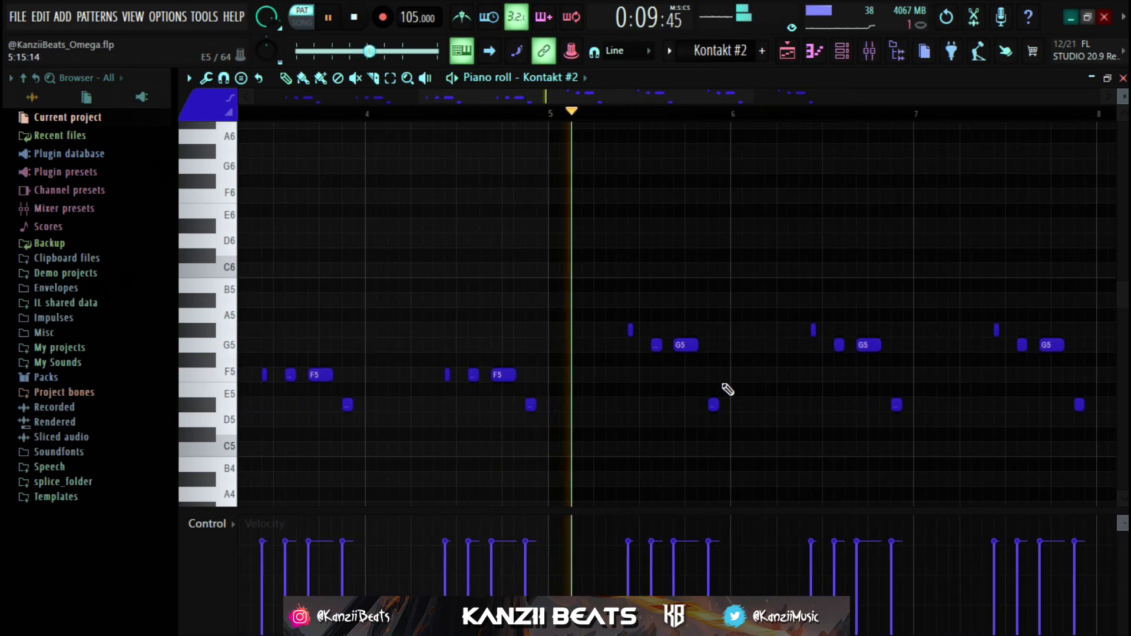
scroll(746, 385, down, 4)
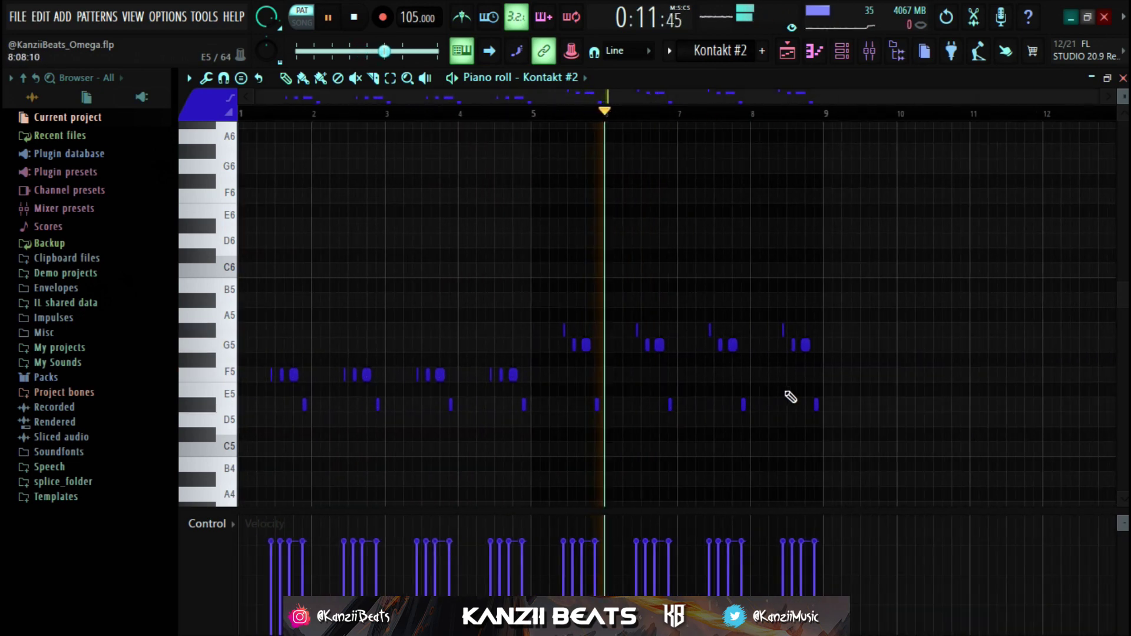
scroll(458, 406, up, 2)
scroll(530, 391, up, 2)
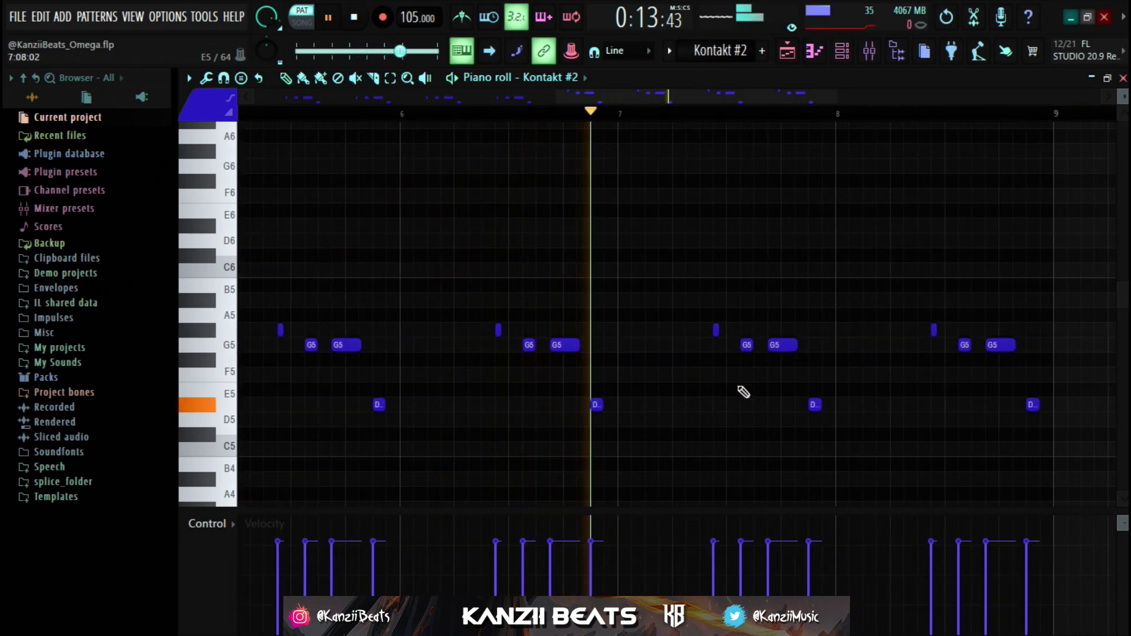
scroll(809, 397, down, 3)
scroll(809, 398, up, 2)
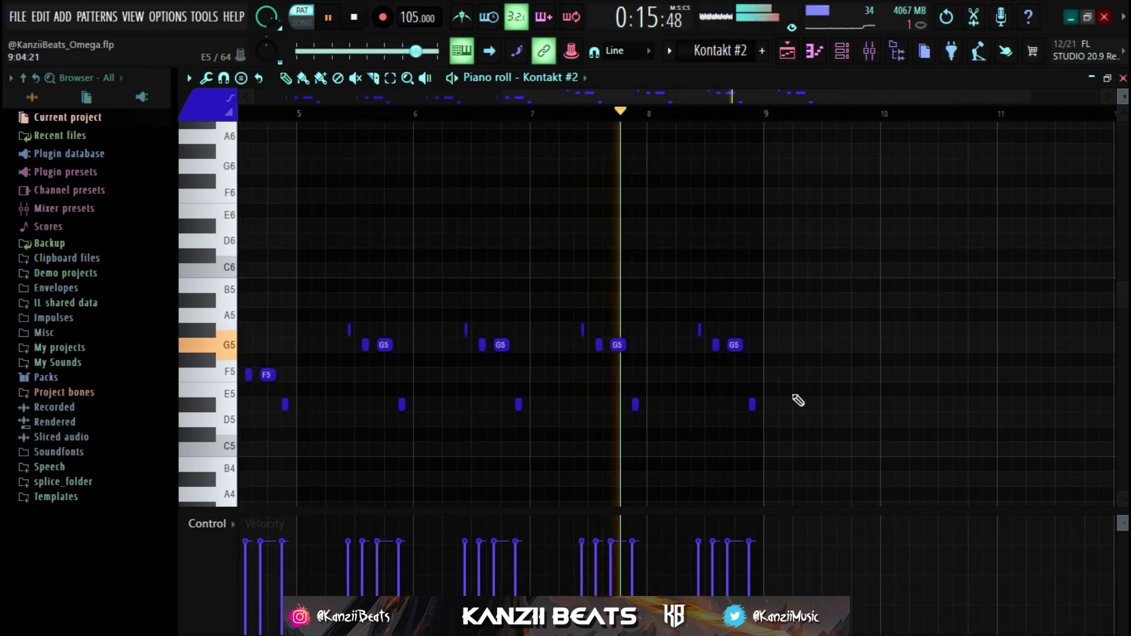
scroll(798, 401, down, 3)
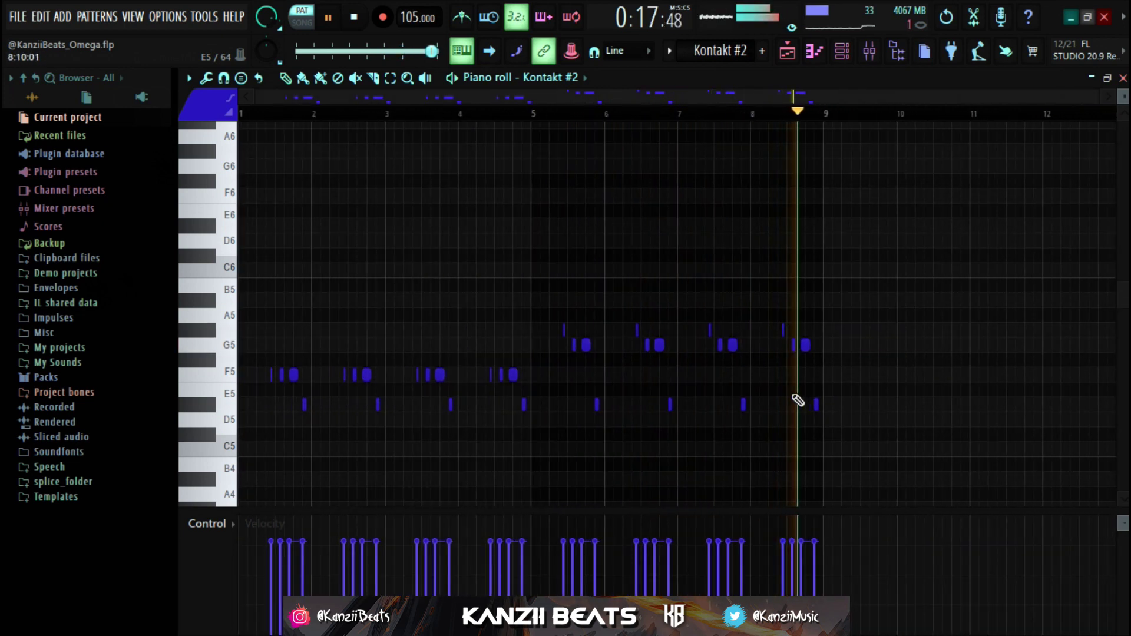
key(space)
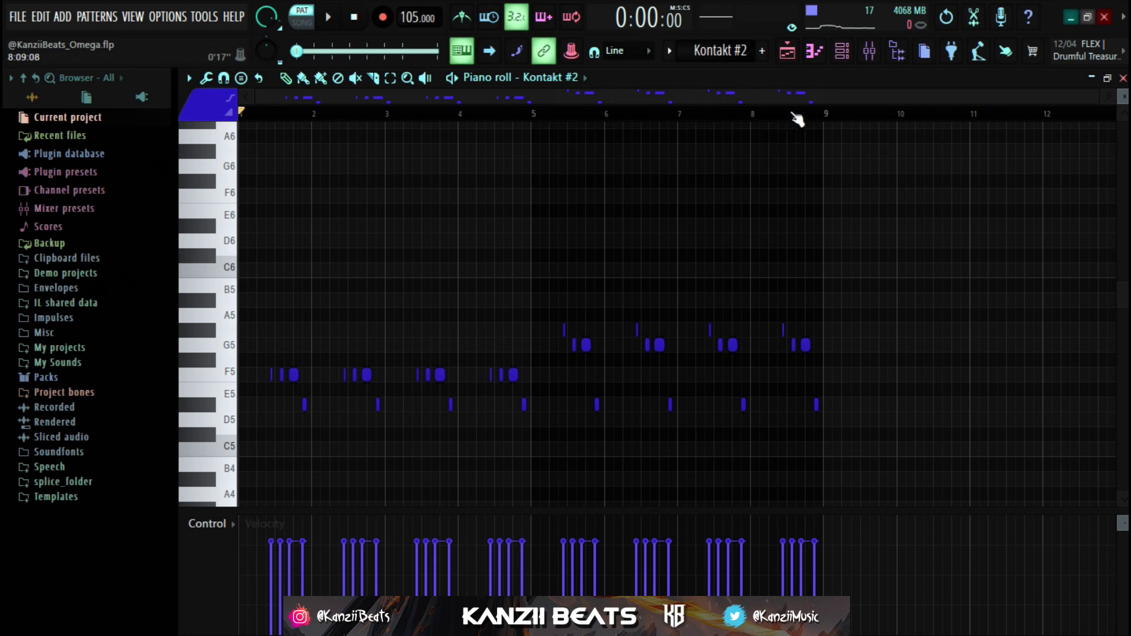
Copy the mixer track state of the Kontakt track on insert 5 onto the Kontakt track on insert 6.
click(868, 50)
click(412, 193)
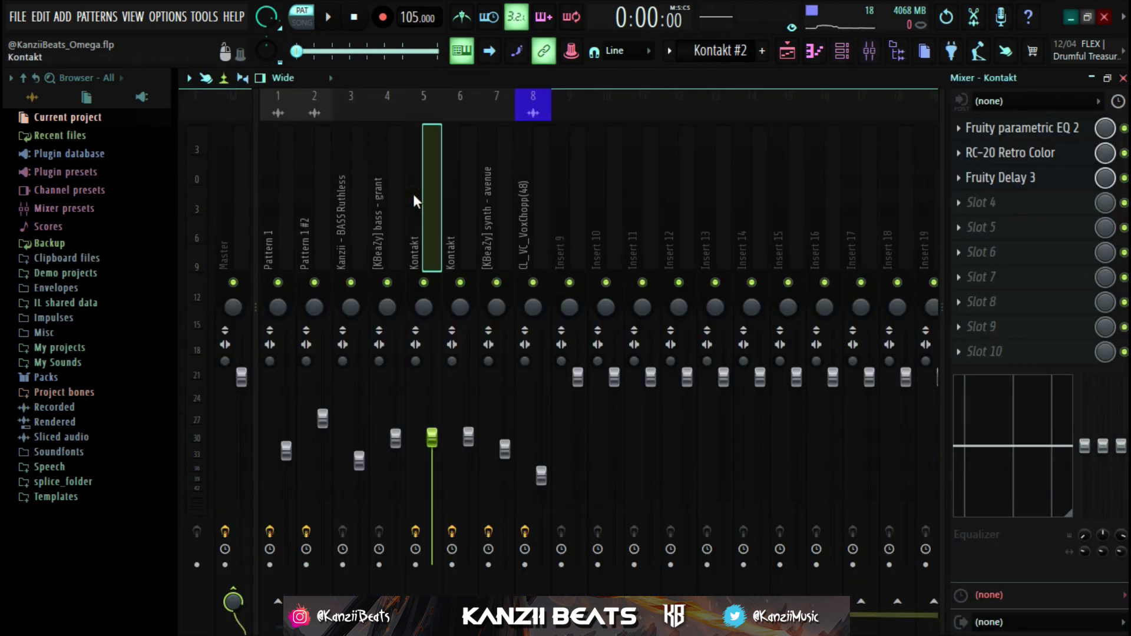
right_click(413, 193)
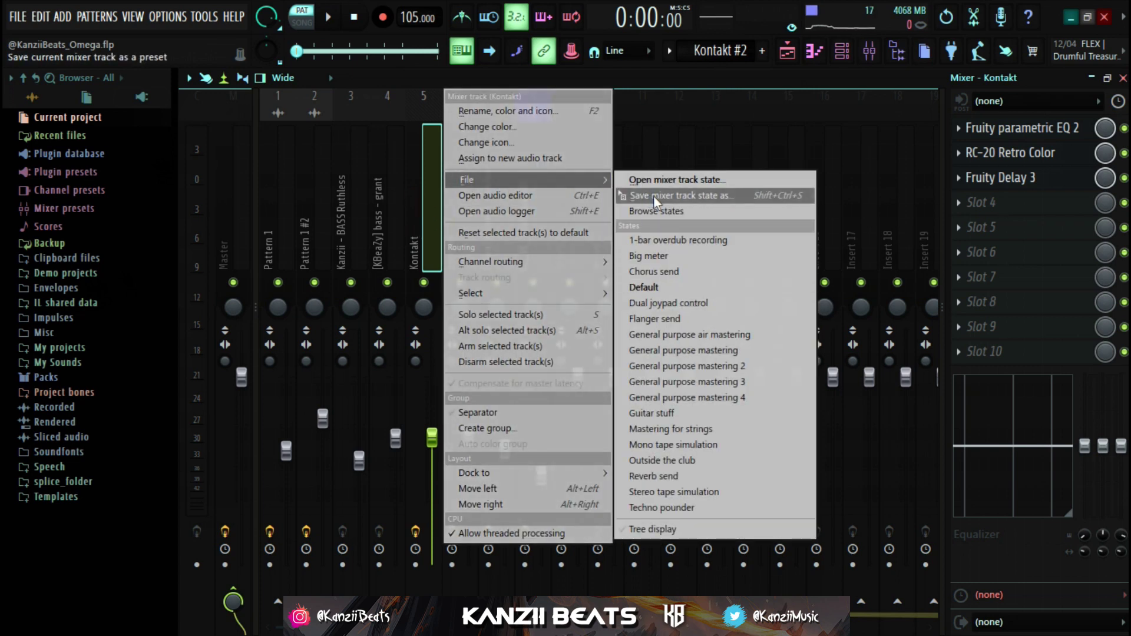
drag(653, 196, 459, 239)
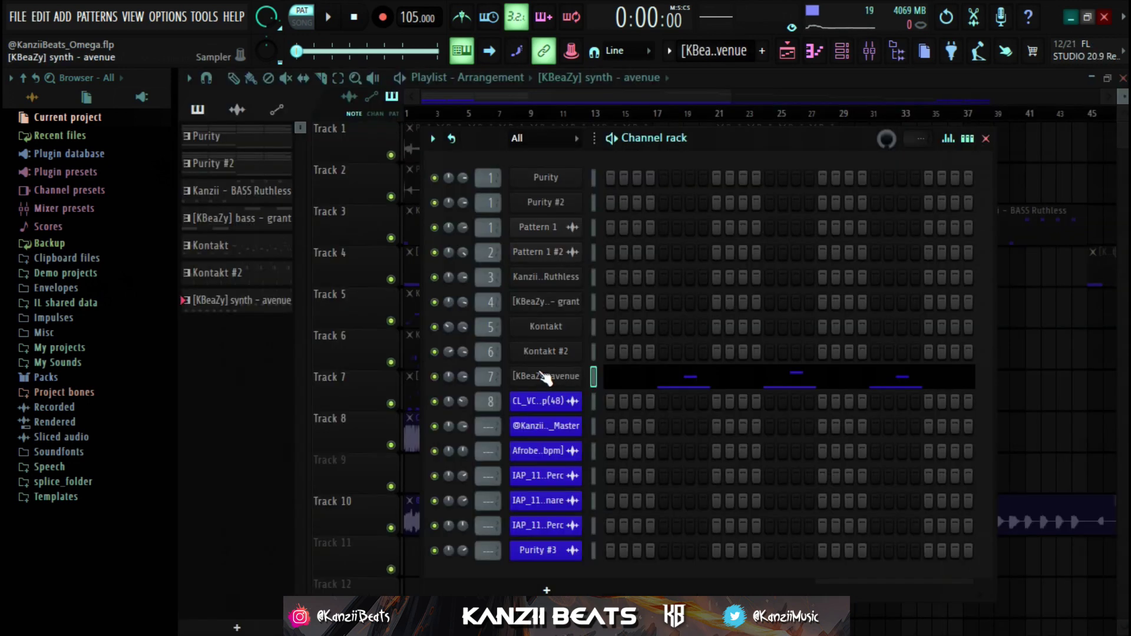
Check the [KBeaZy] synth - avenue sampler settings and play its pattern in the piano roll.
click(547, 377)
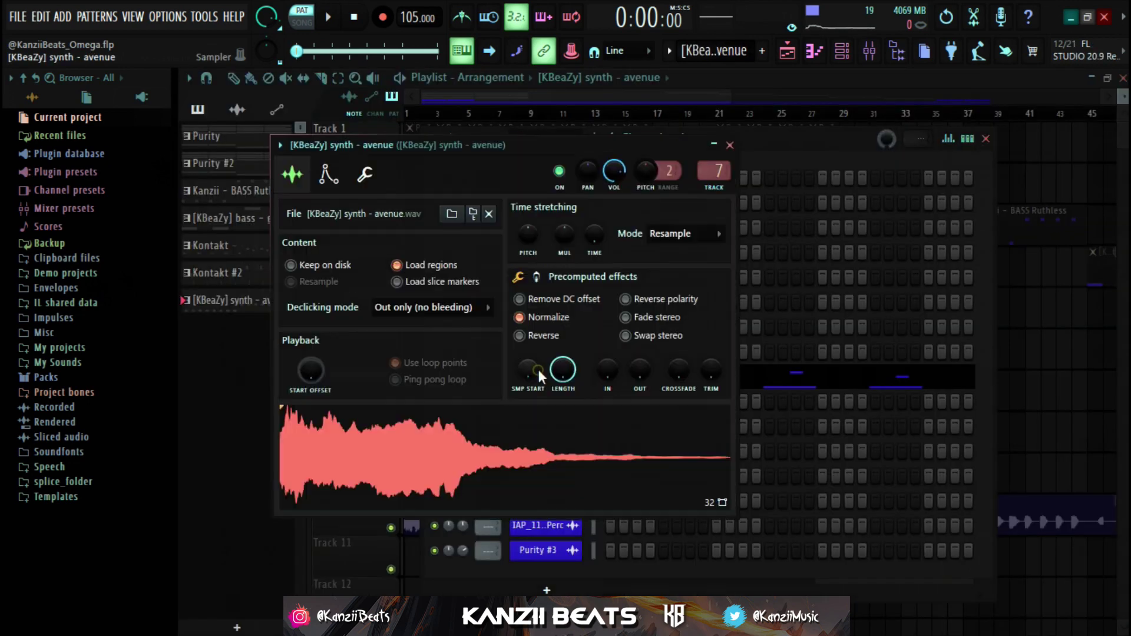
click(729, 145)
click(667, 377)
key(space)
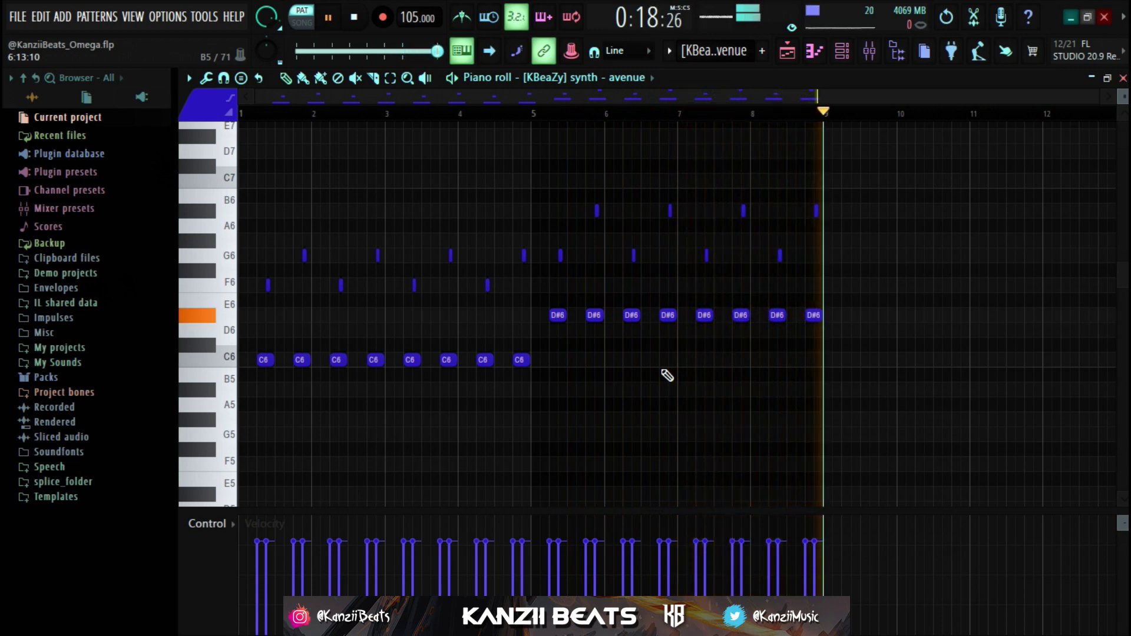
key(space)
Examine the Fruity parametric EQ 2, Fruity Reeverb 2 and Fruity Delay 3 settings on the [KBeaZy] synth - avenue mixer track.
click(870, 51)
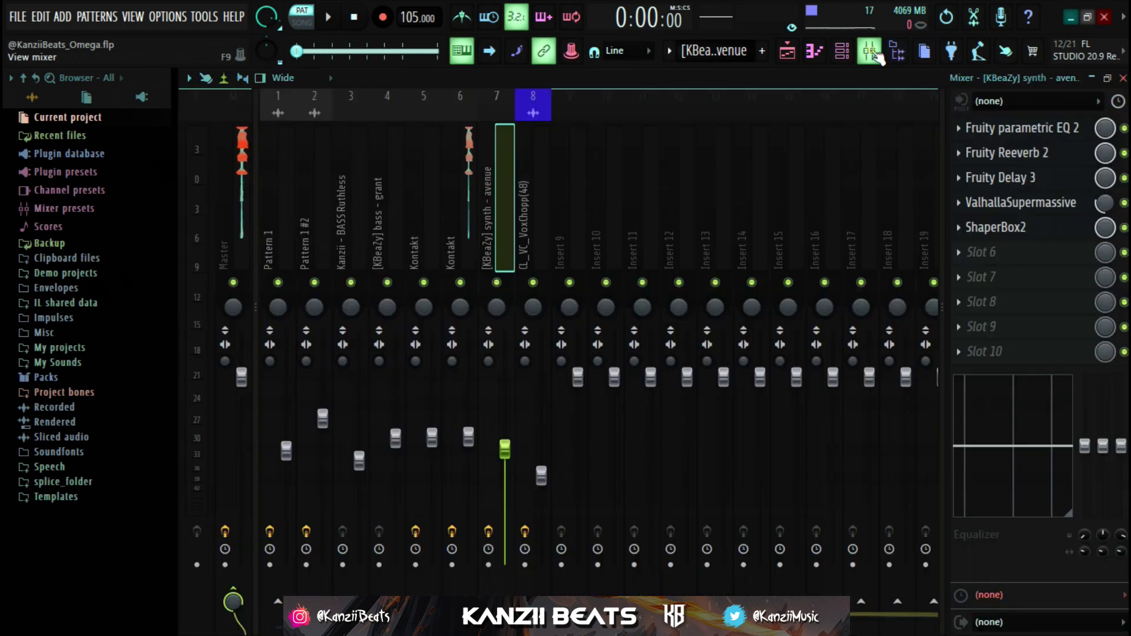
click(1036, 127)
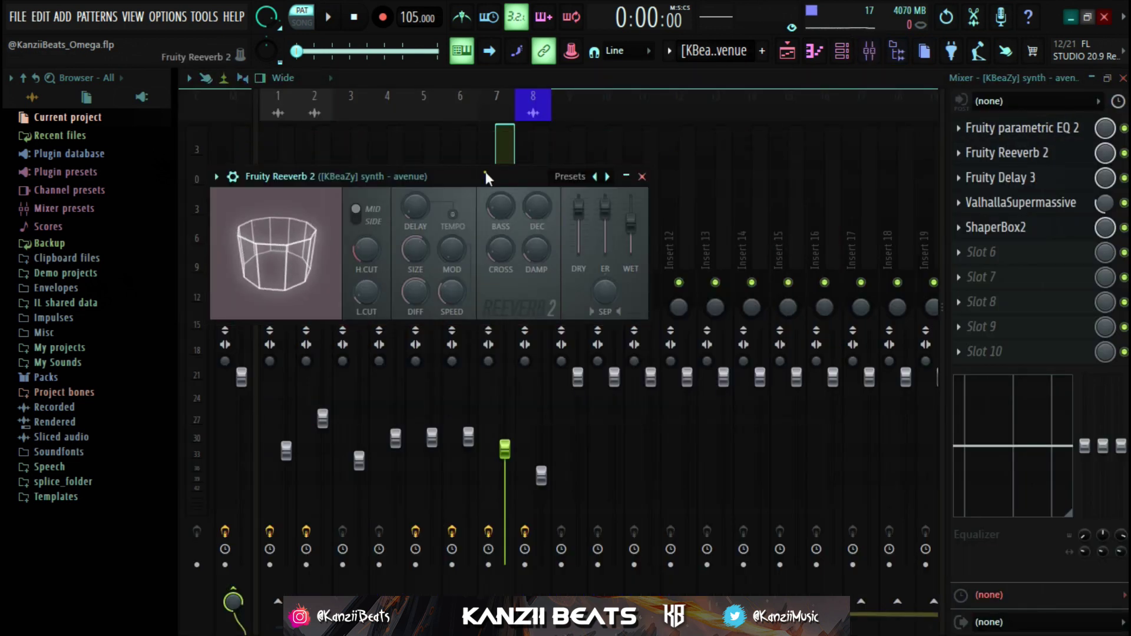
drag(486, 174, 525, 170)
right_click(648, 175)
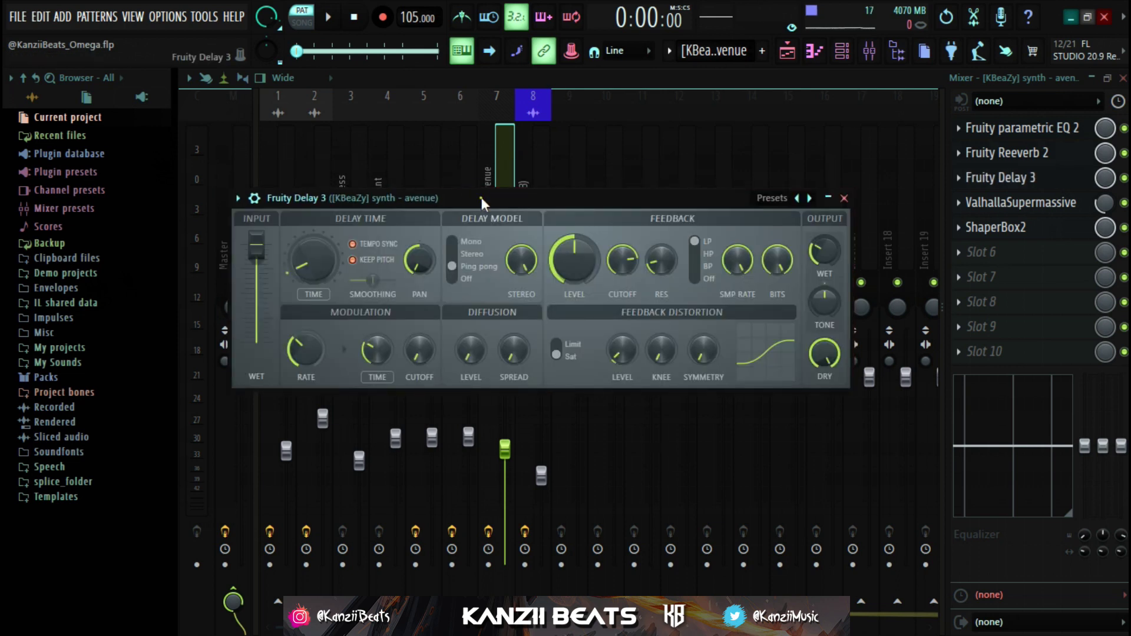
drag(482, 197, 490, 149)
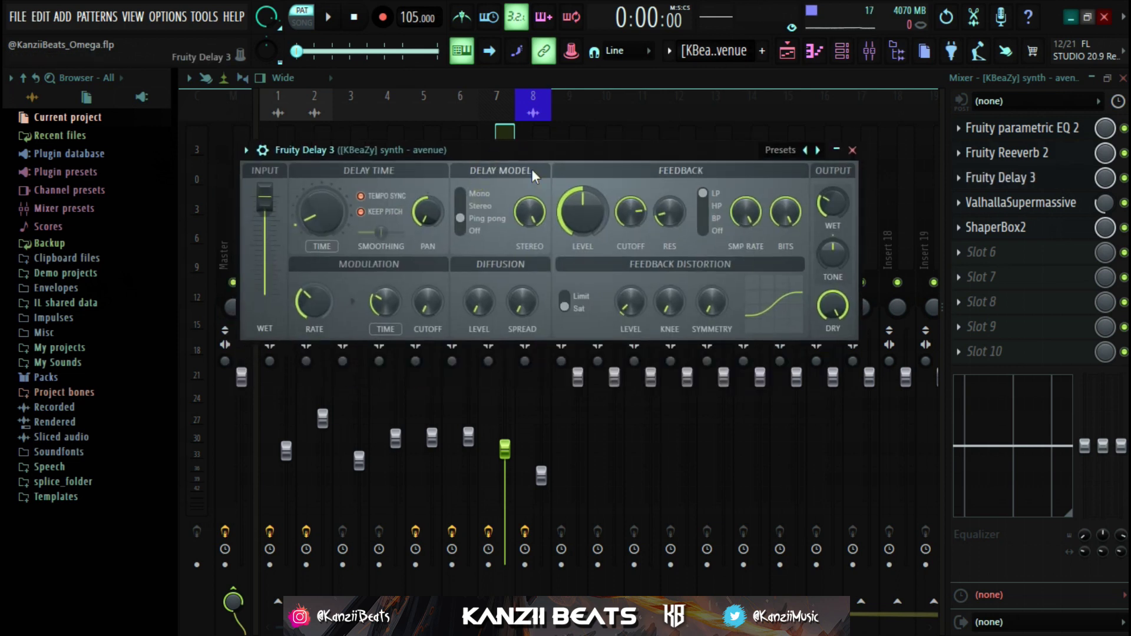
click(1008, 177)
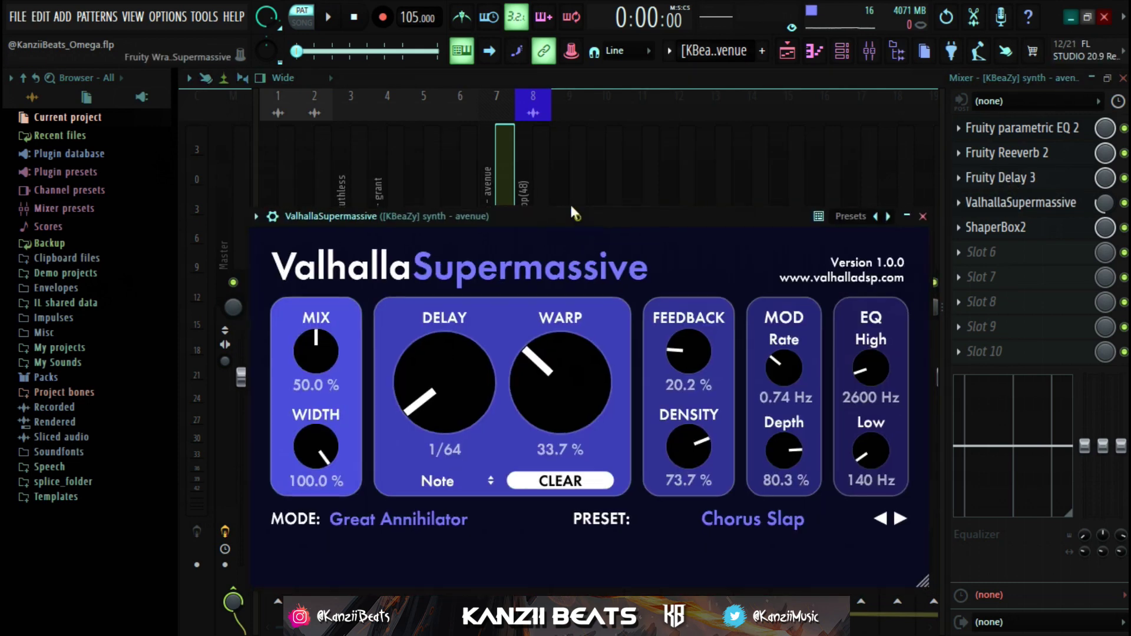
Examine the ValhallaSupermassive and ShaperBox2 settings on the [KBeaZy] synth - avenue mixer track.
drag(570, 223, 570, 93)
click(1025, 202)
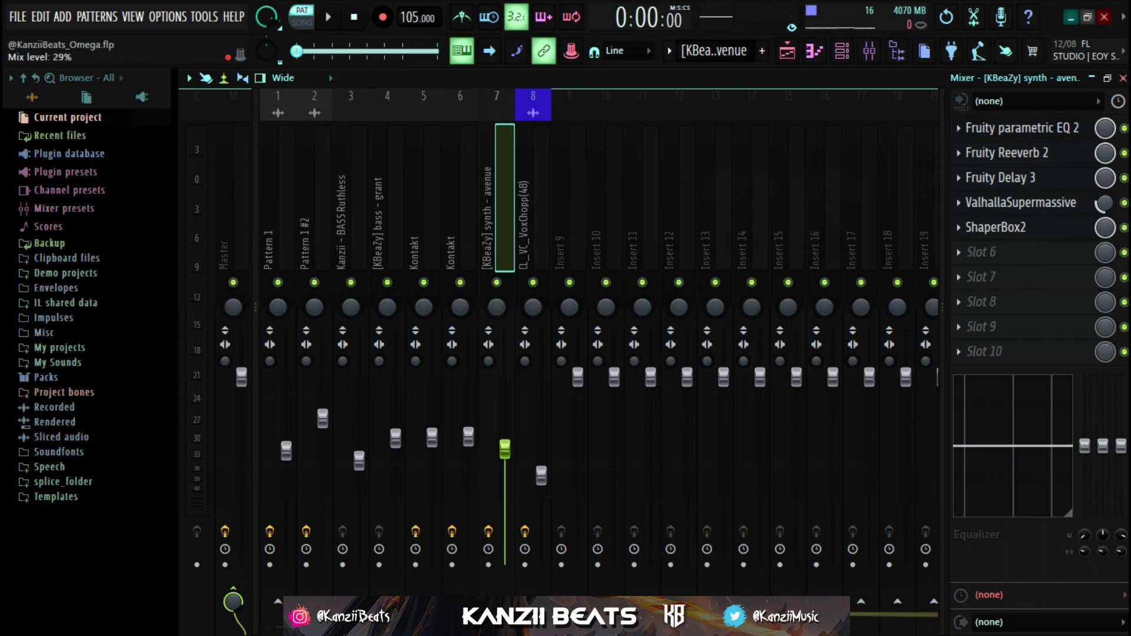
click(1037, 236)
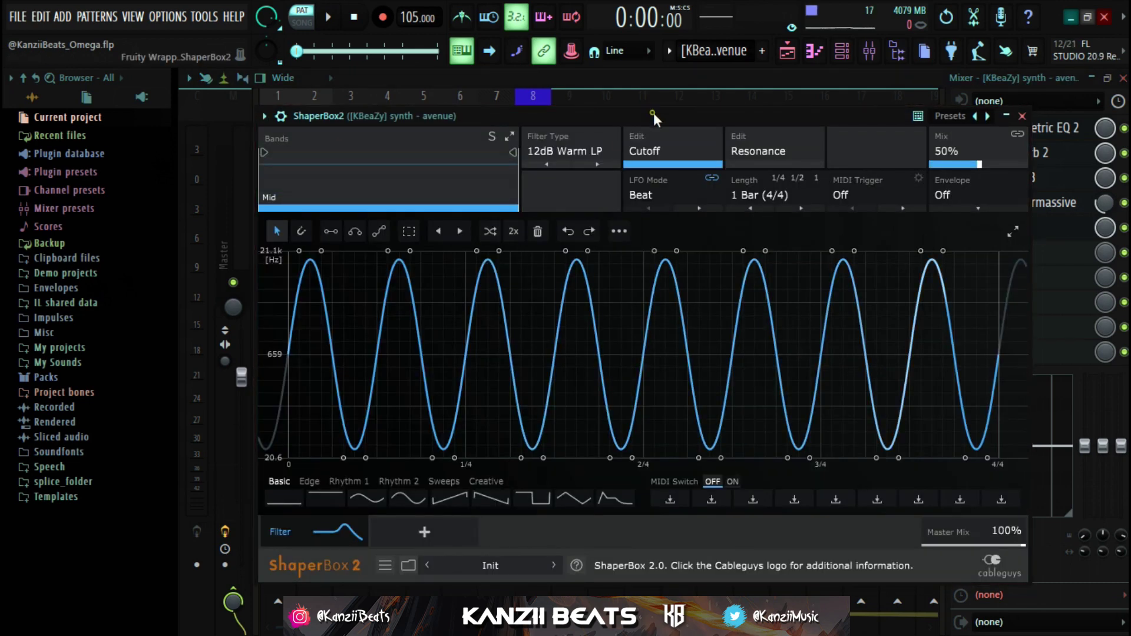
mouse_move(653, 112)
mouse_down()
mouse_move(656, 126)
mouse_move(635, 106)
mouse_up()
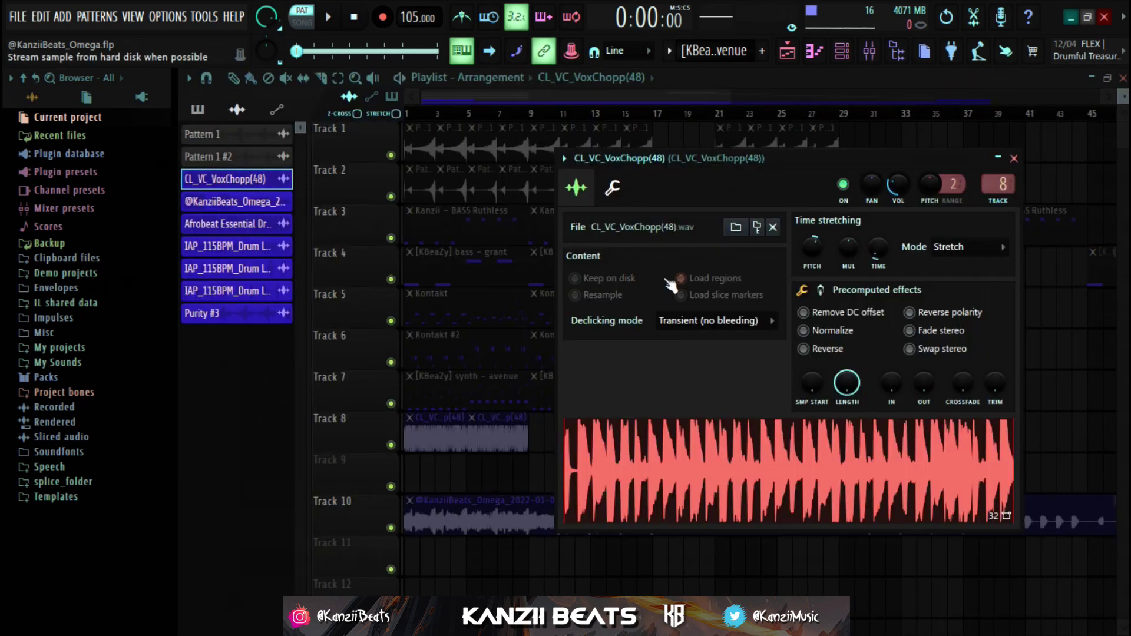
Audition the CL_VC_VoxChopp(48) vocal sample from its channel settings.
click(694, 485)
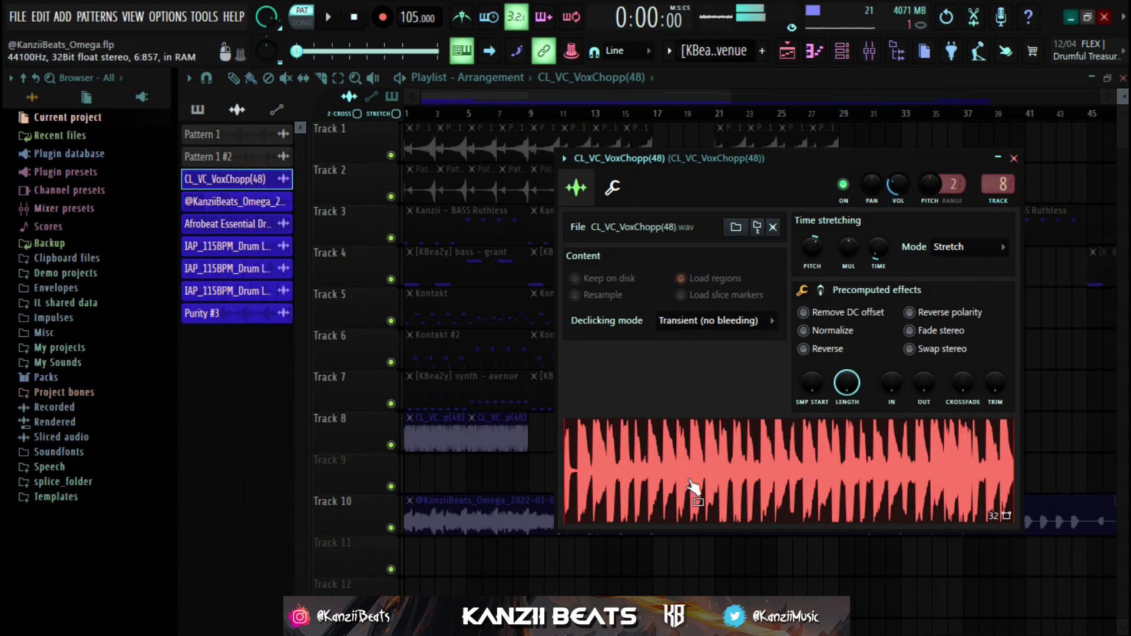
click(1014, 158)
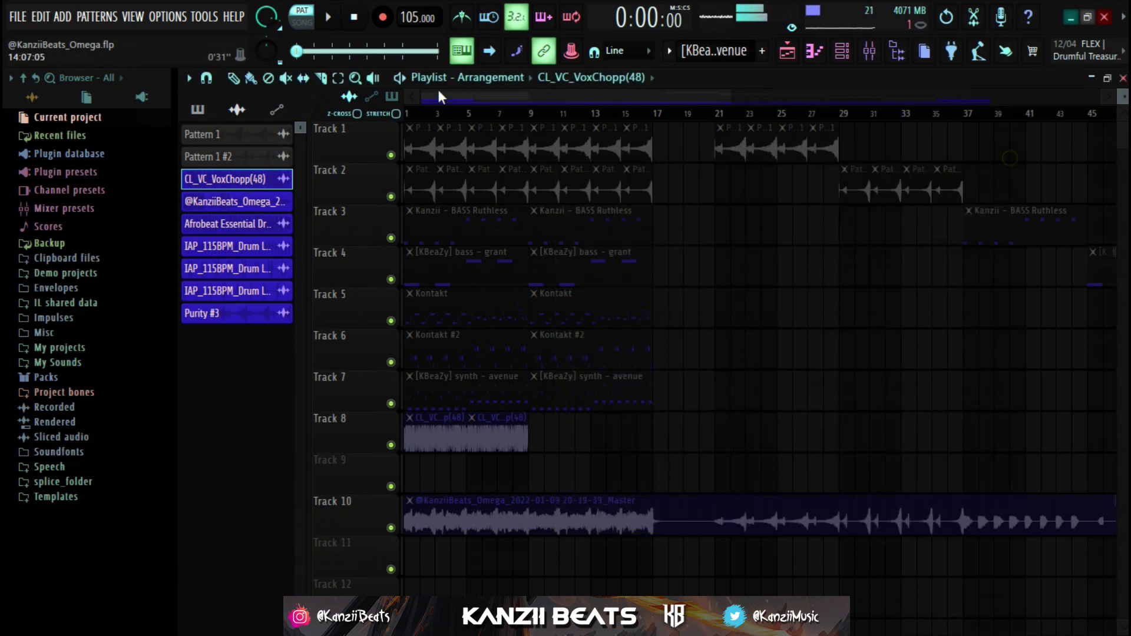
Shift the band-pass curve slightly higher in frequency in Fruity parametric EQ 2 on the CL_VC_VoxChopp(48) mixer track.
click(868, 51)
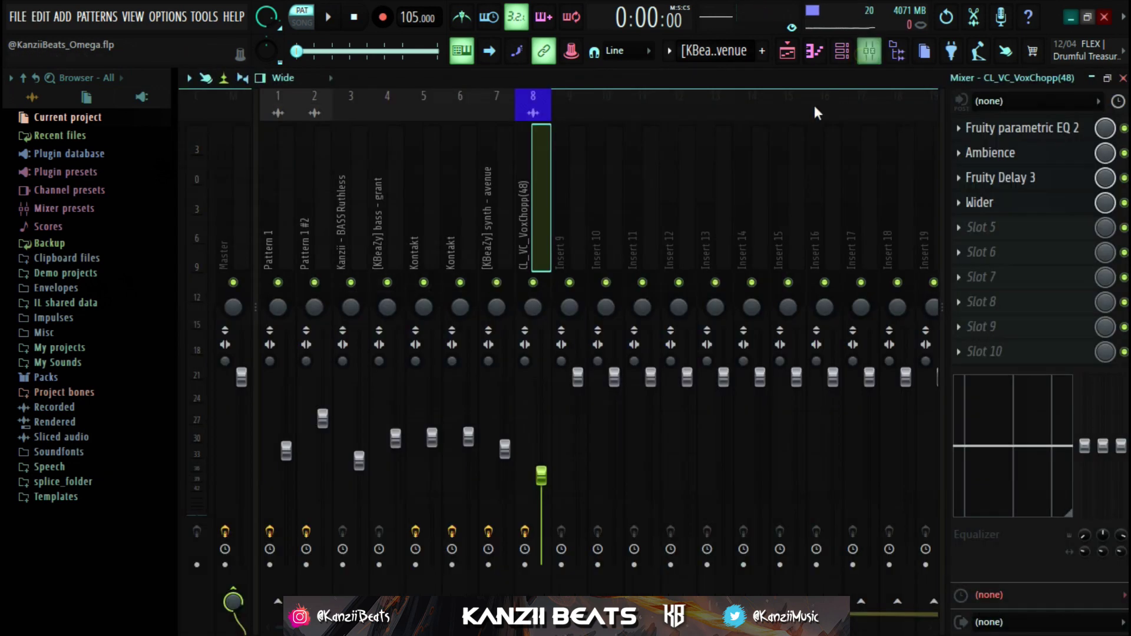
click(1052, 131)
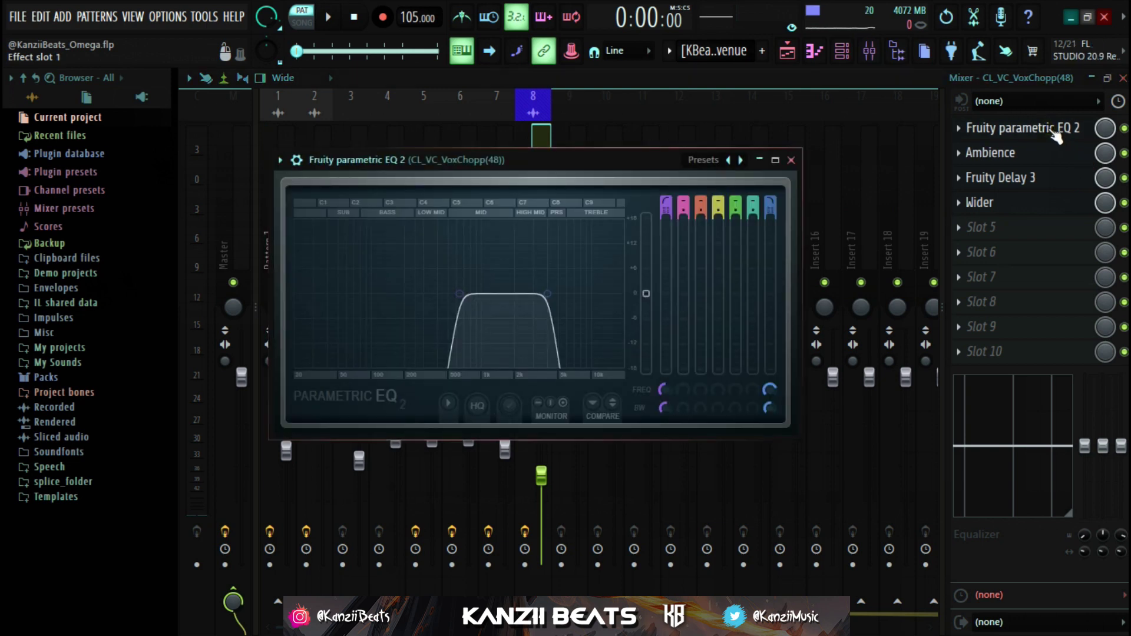
click(741, 160)
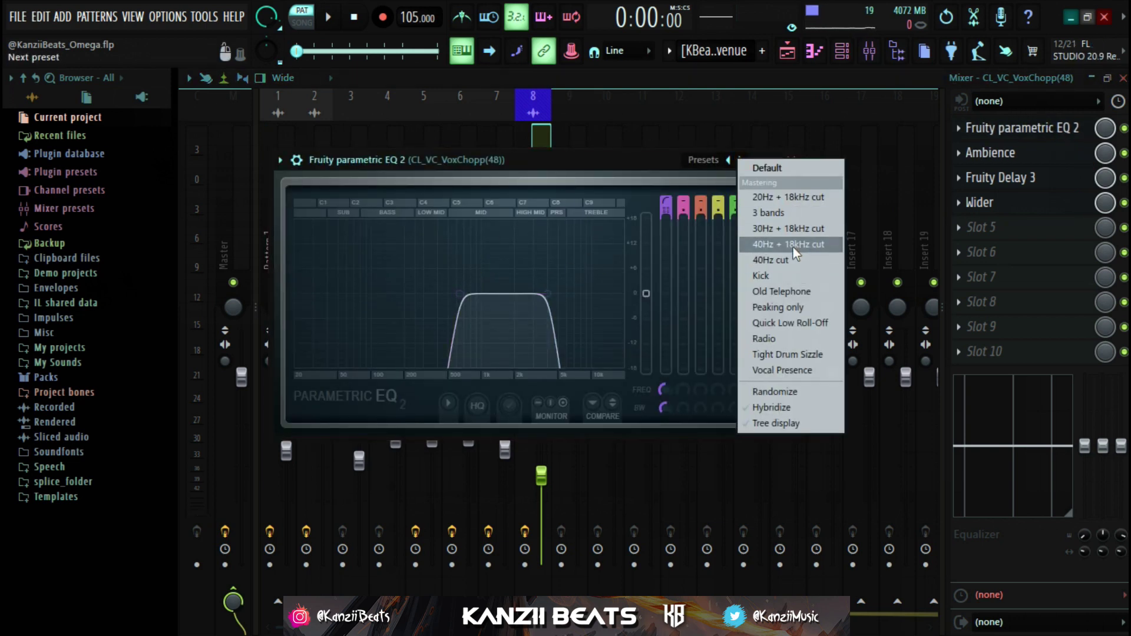
click(642, 199)
drag(548, 293, 551, 293)
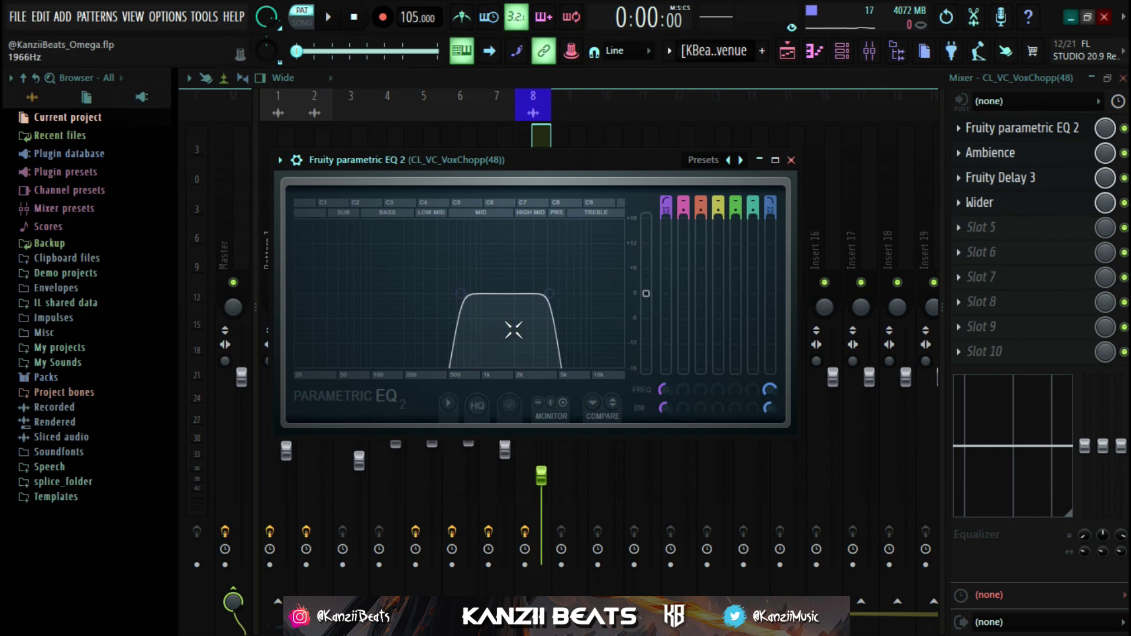
Examine the Ambience, Fruity Delay 3 and Wider settings on the CL_VC_VoxChopp(48) mixer track.
click(1007, 153)
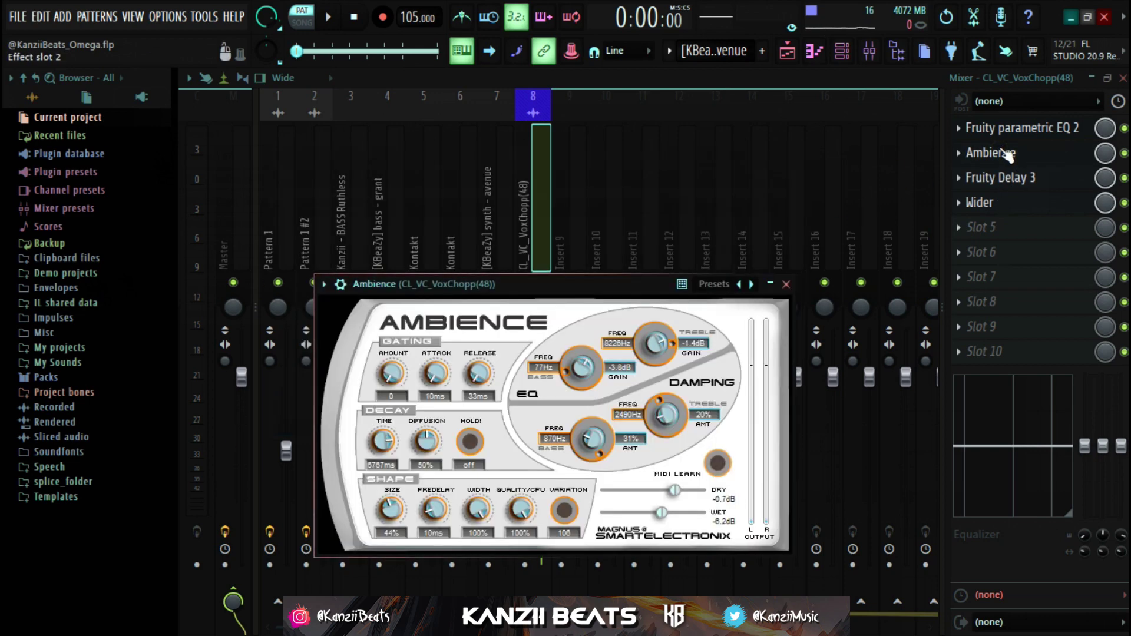
drag(618, 286, 612, 185)
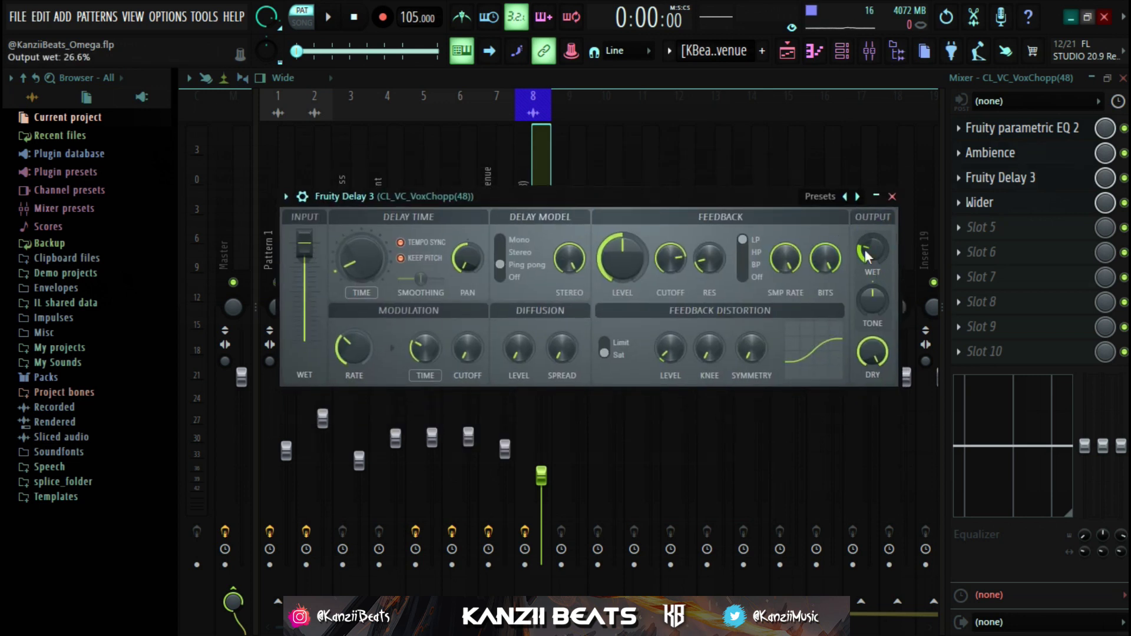
click(1012, 212)
drag(531, 262, 529, 220)
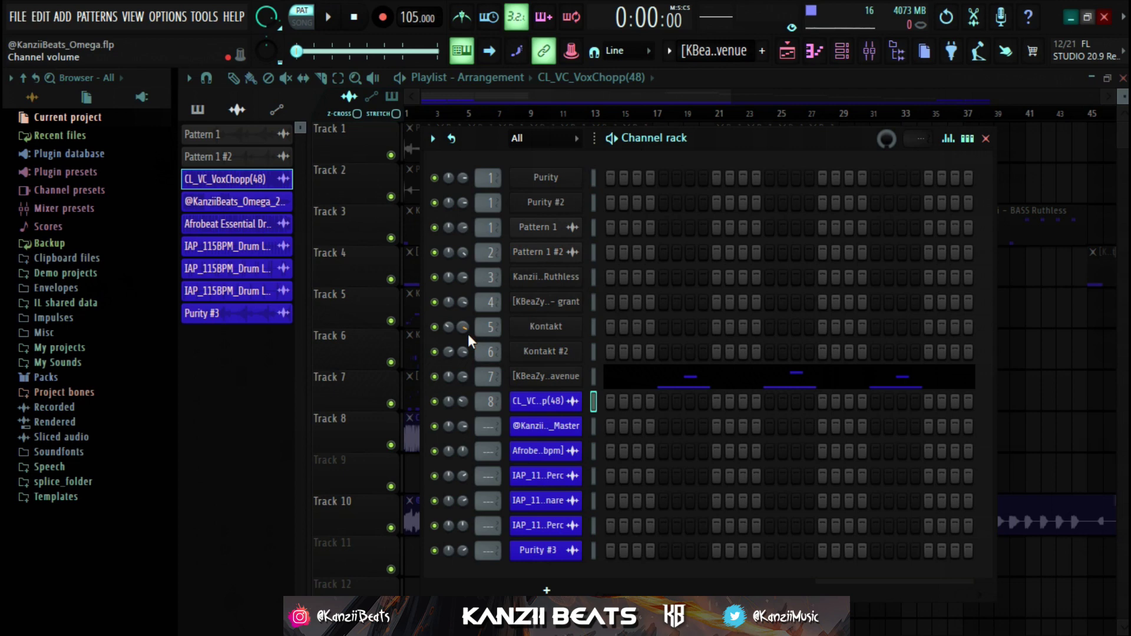
Play the arrangement in song mode with the master recording and drum loops on Tracks 10 to 14.
key(F6)
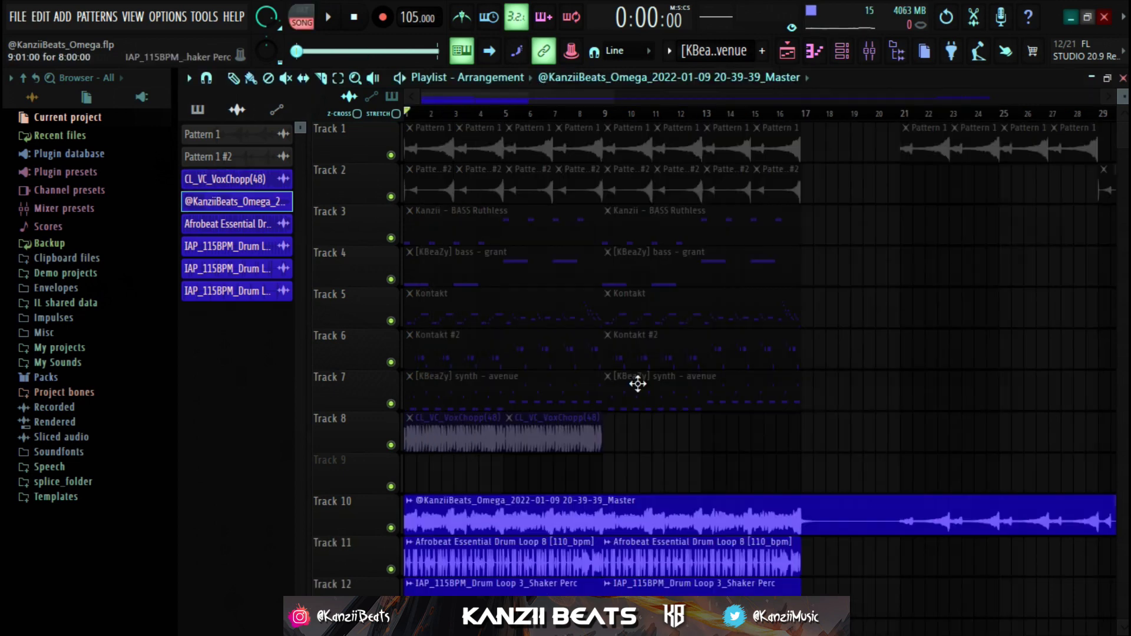
scroll(638, 394, down, 3)
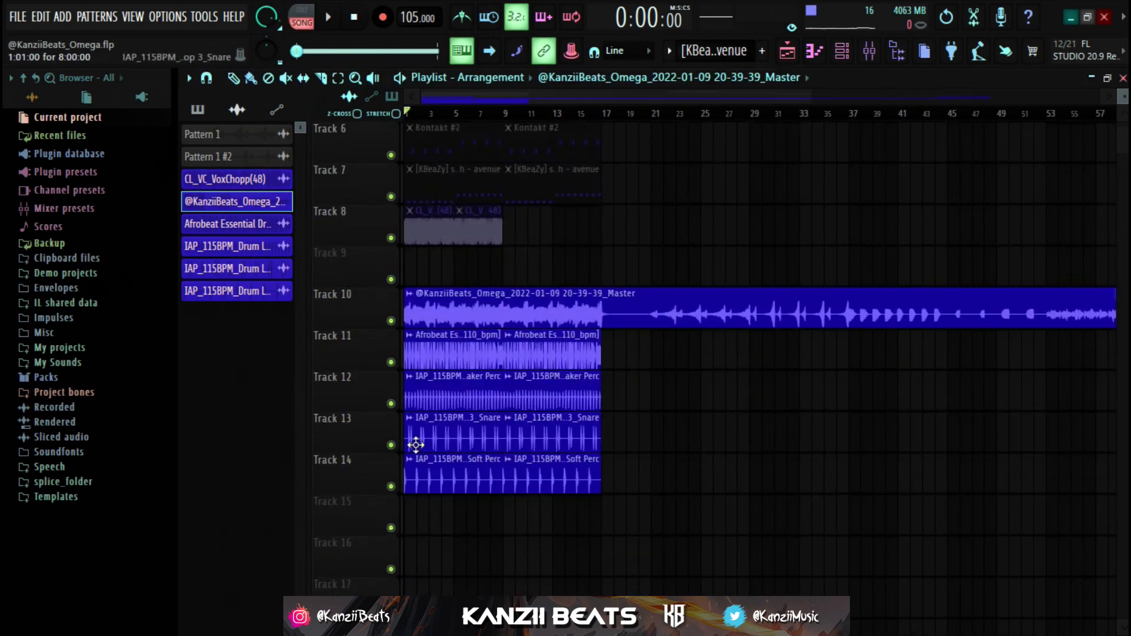
scroll(403, 413, up, 3)
key(space)
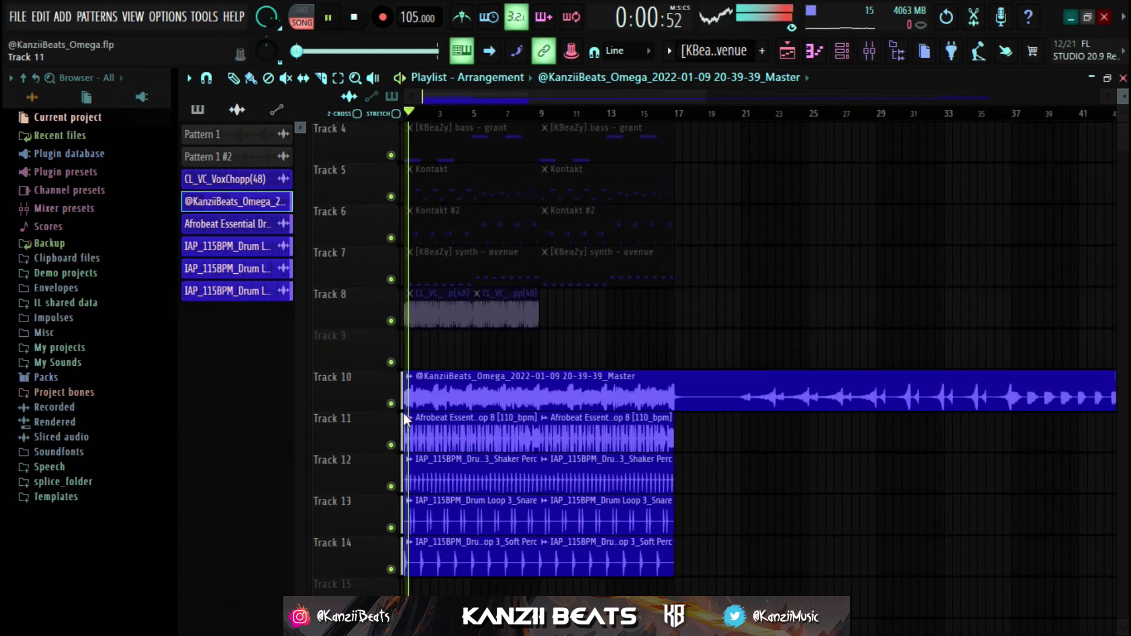